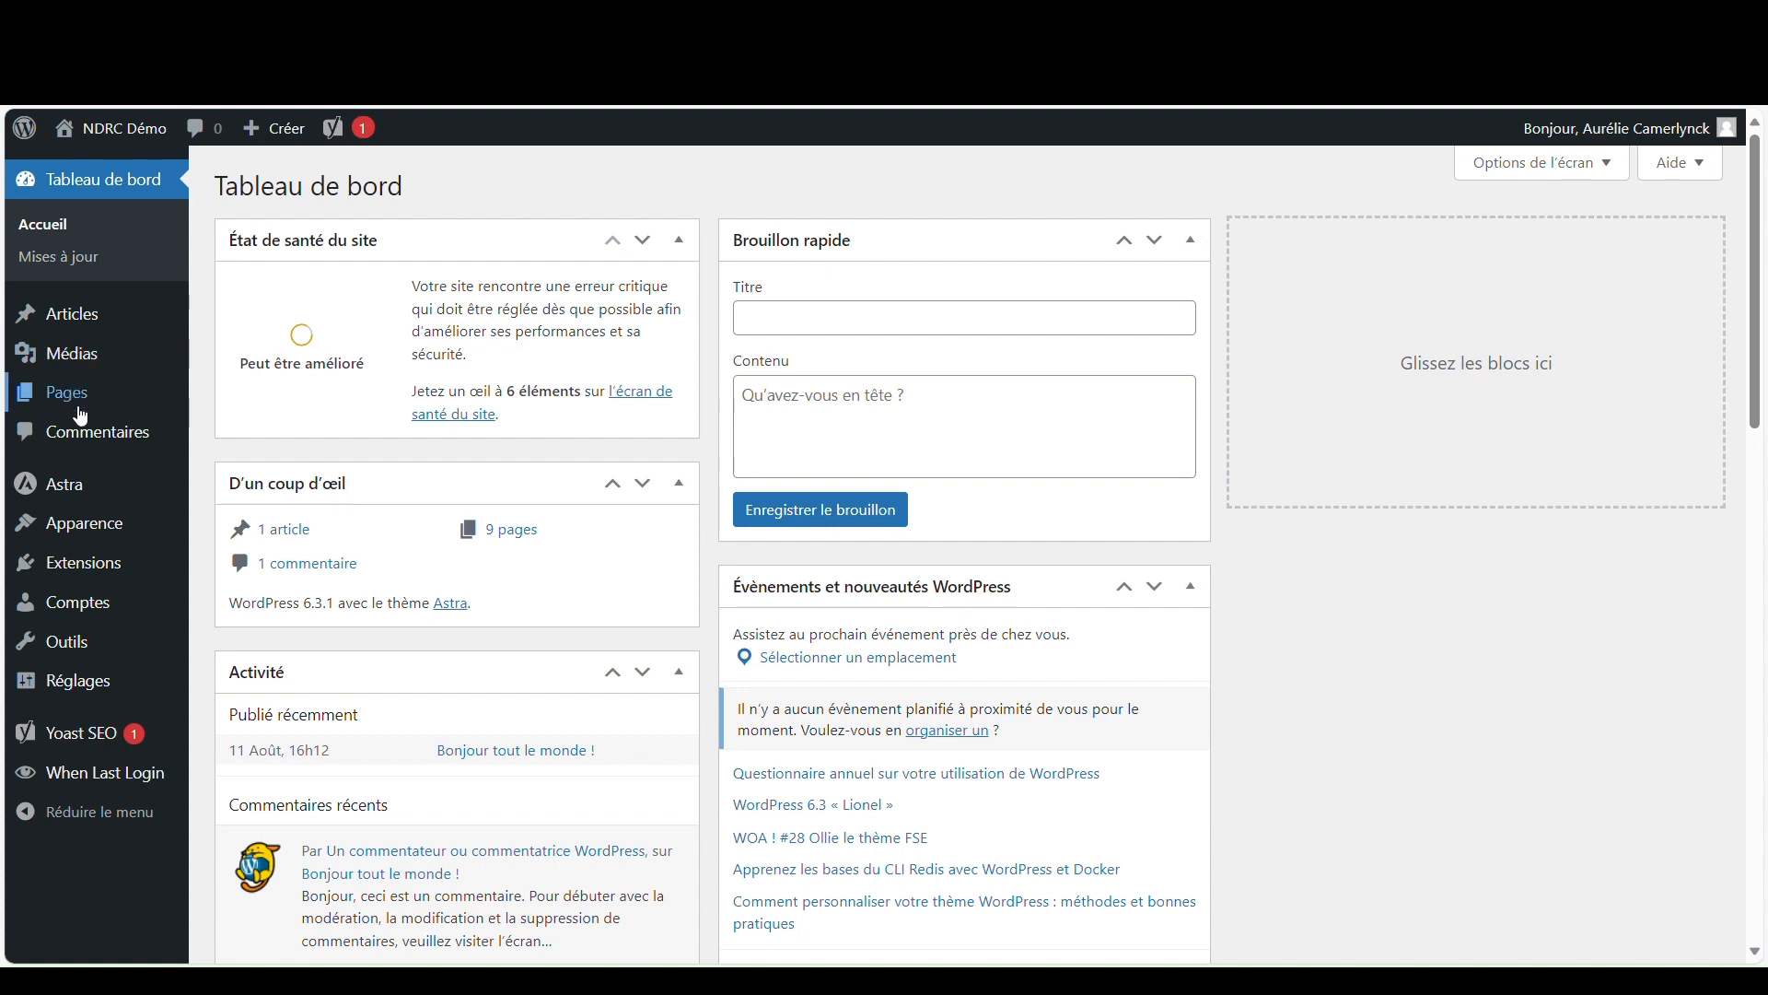
Step: Move the existing article "Bonjour tout le monde !" to the trash
click(83, 317)
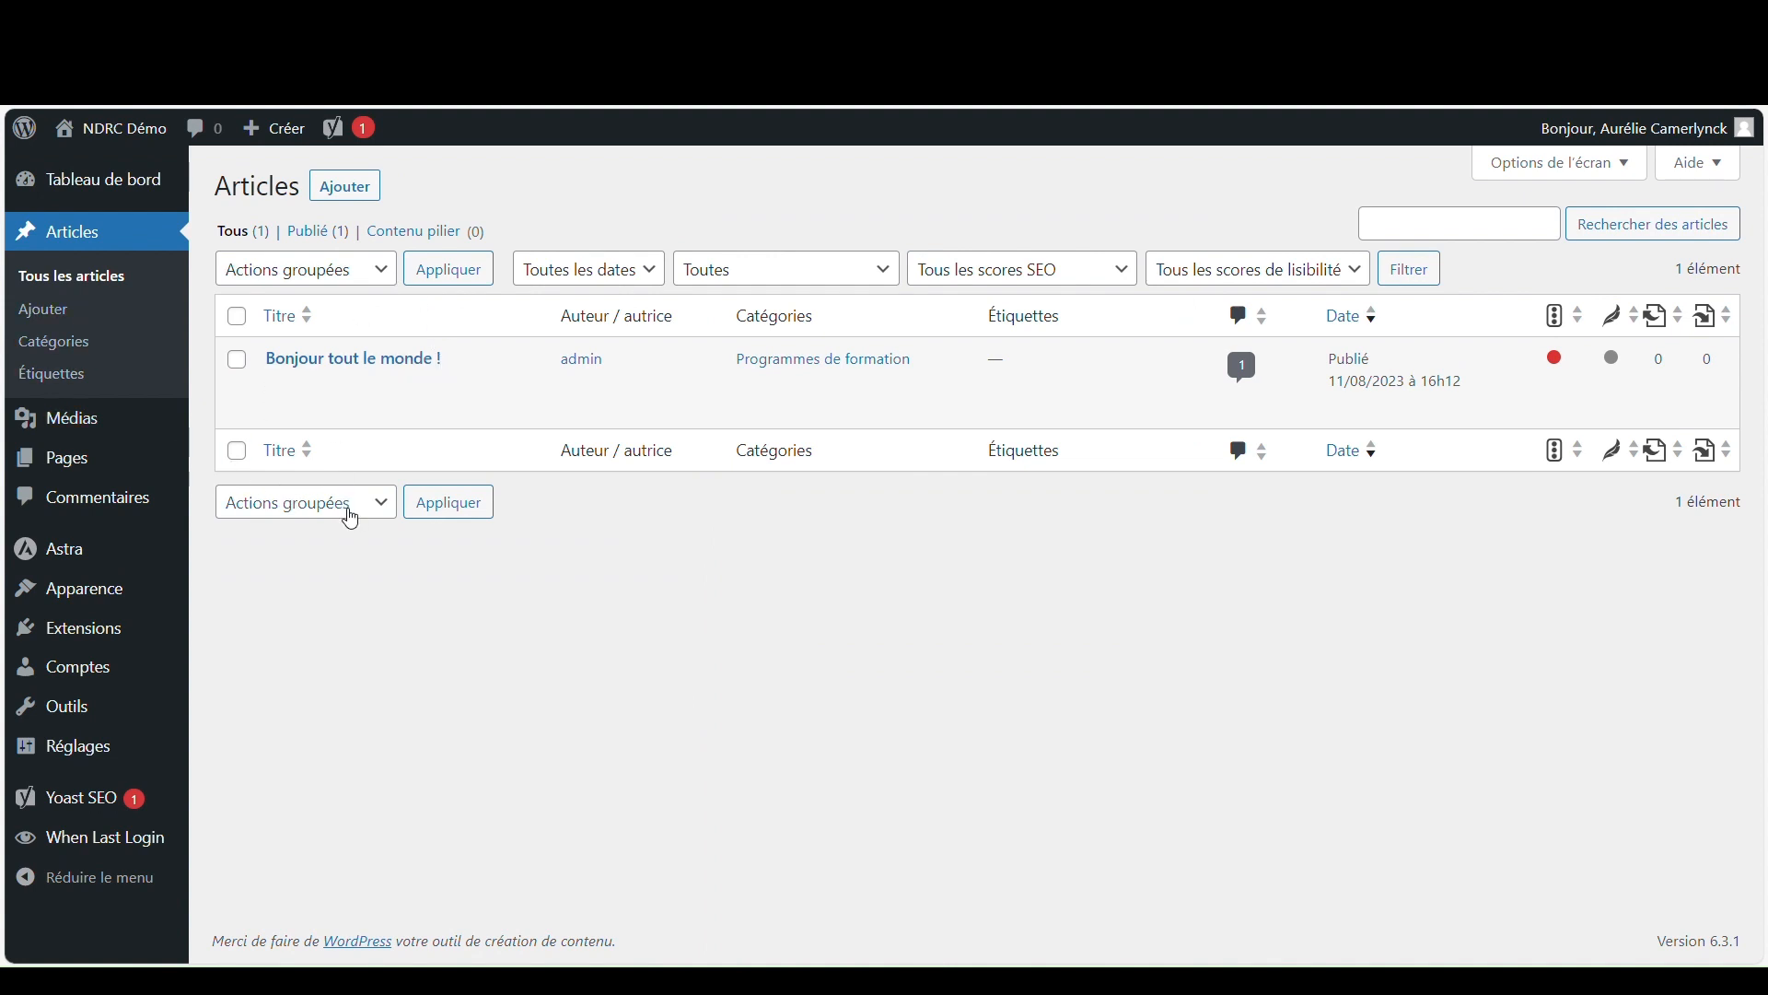
mouse_move(1003, 423)
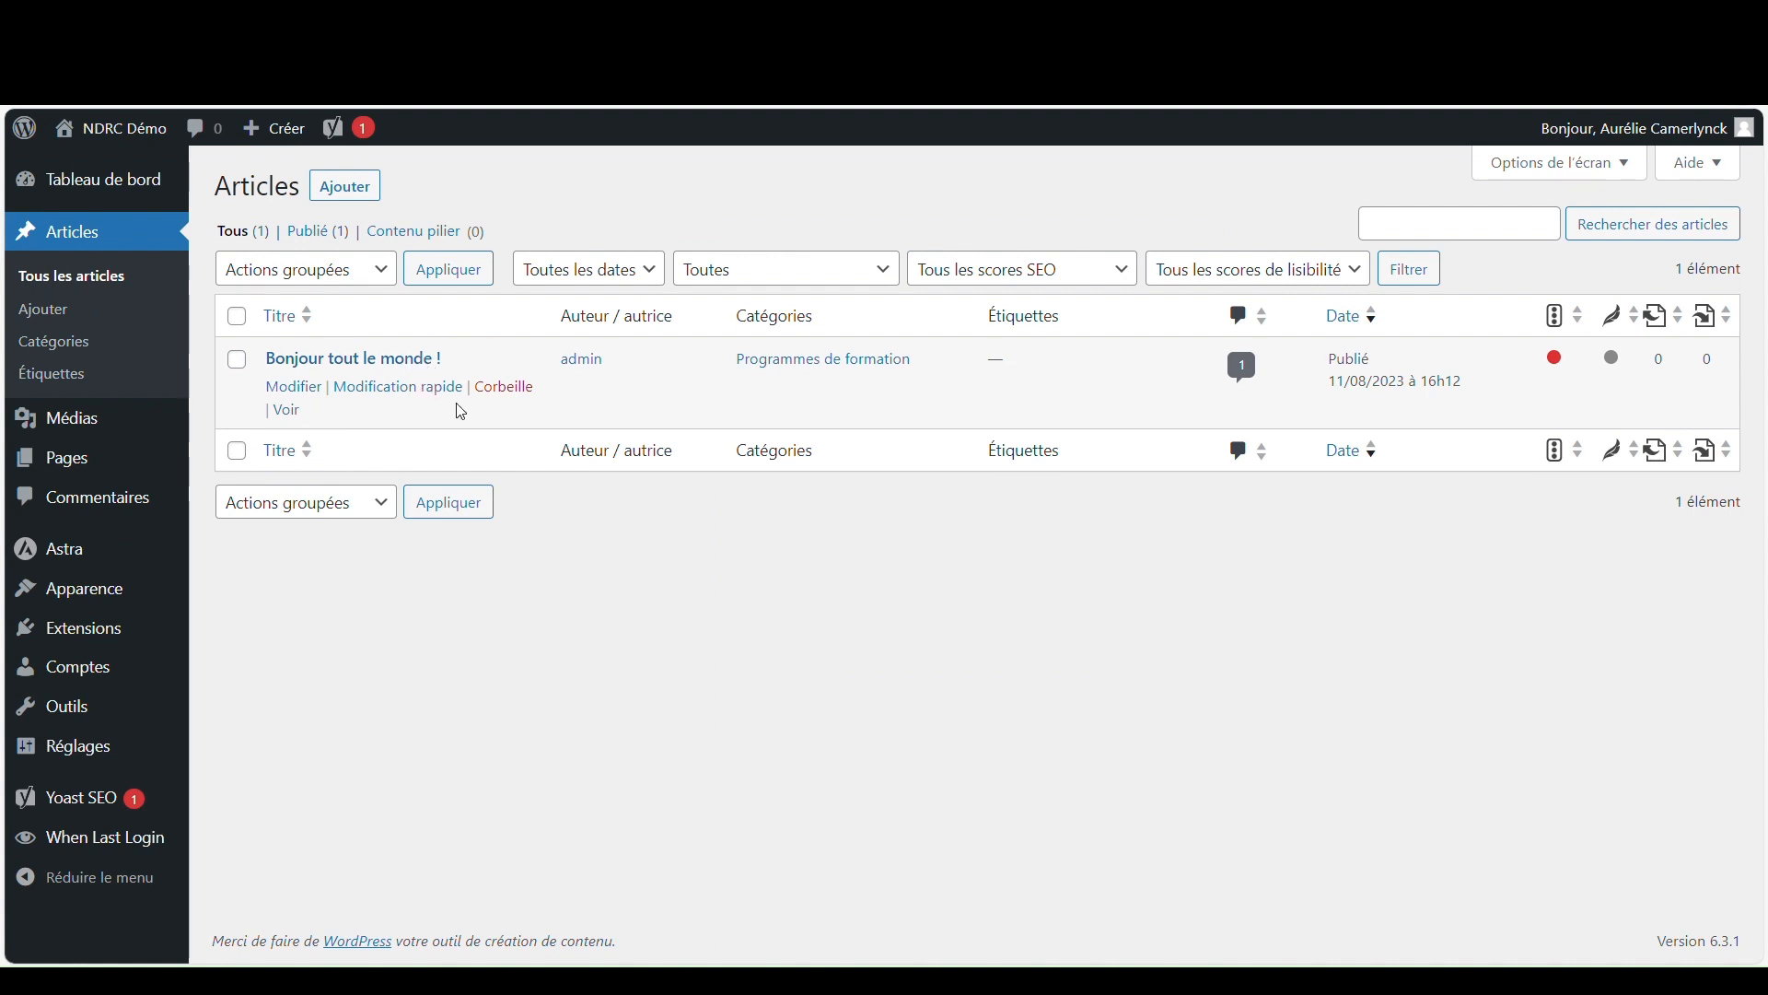
click(521, 390)
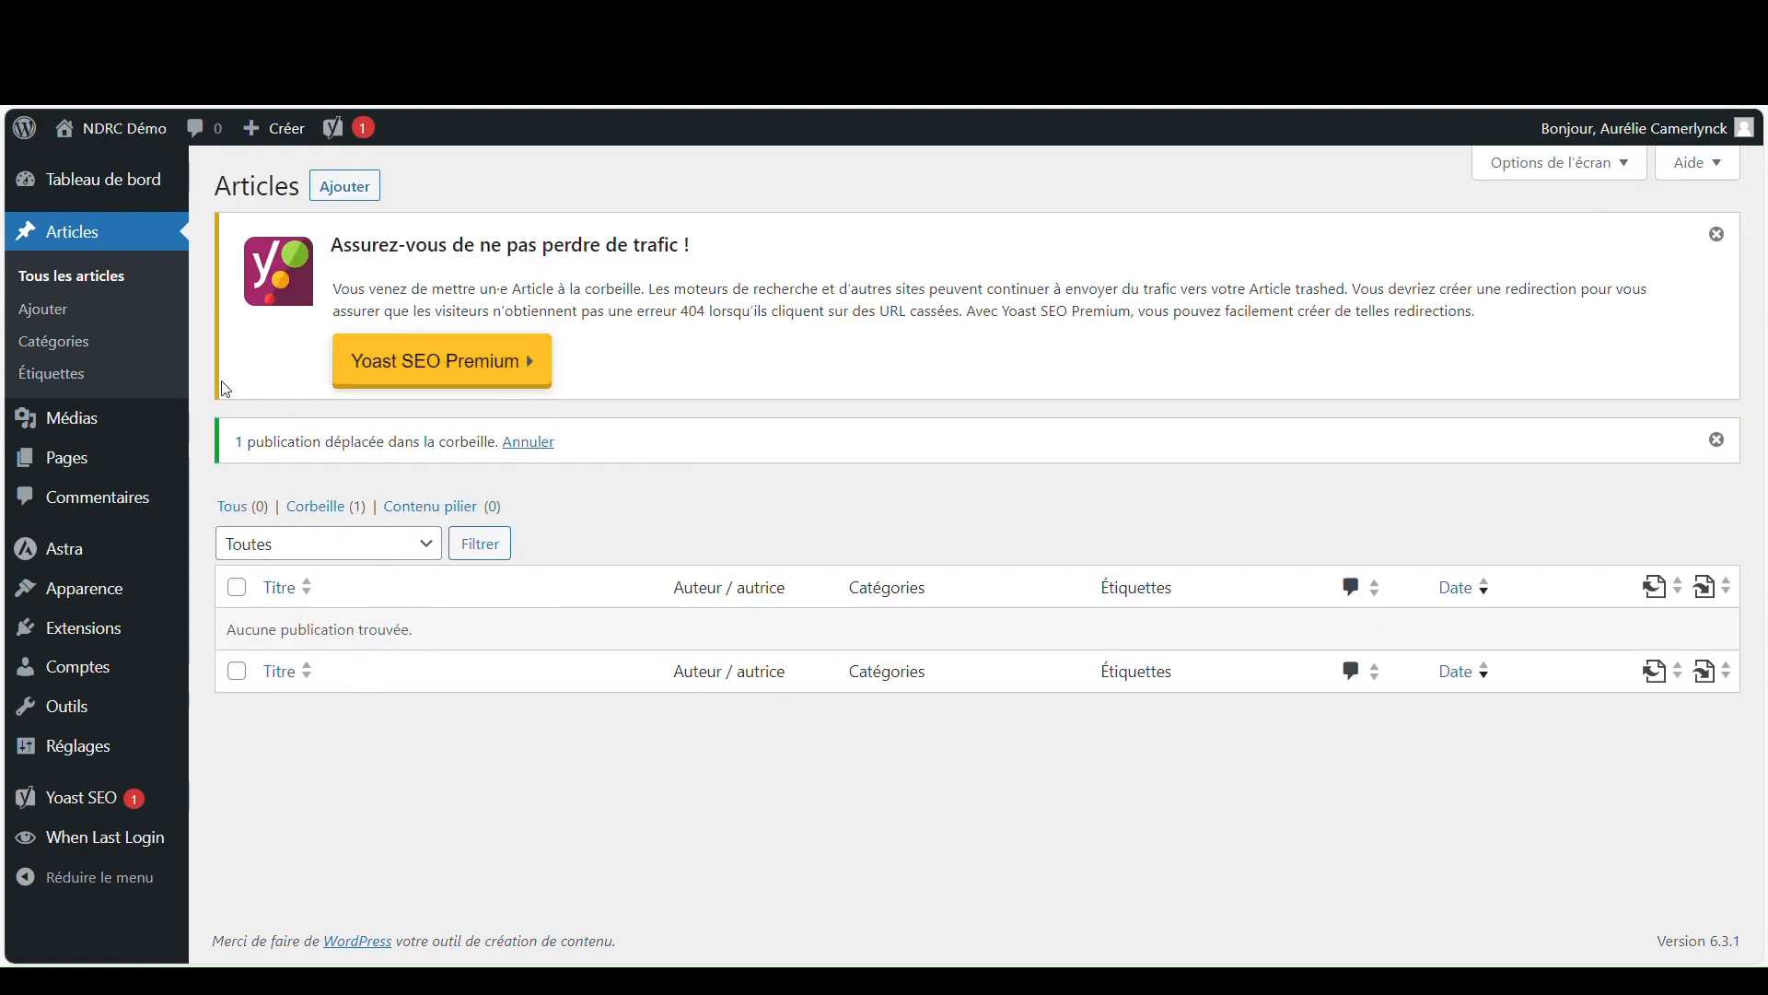
Step: Create a new article and set its Yoast SEO target query to "supprimer des doublons dans Excel"
click(373, 190)
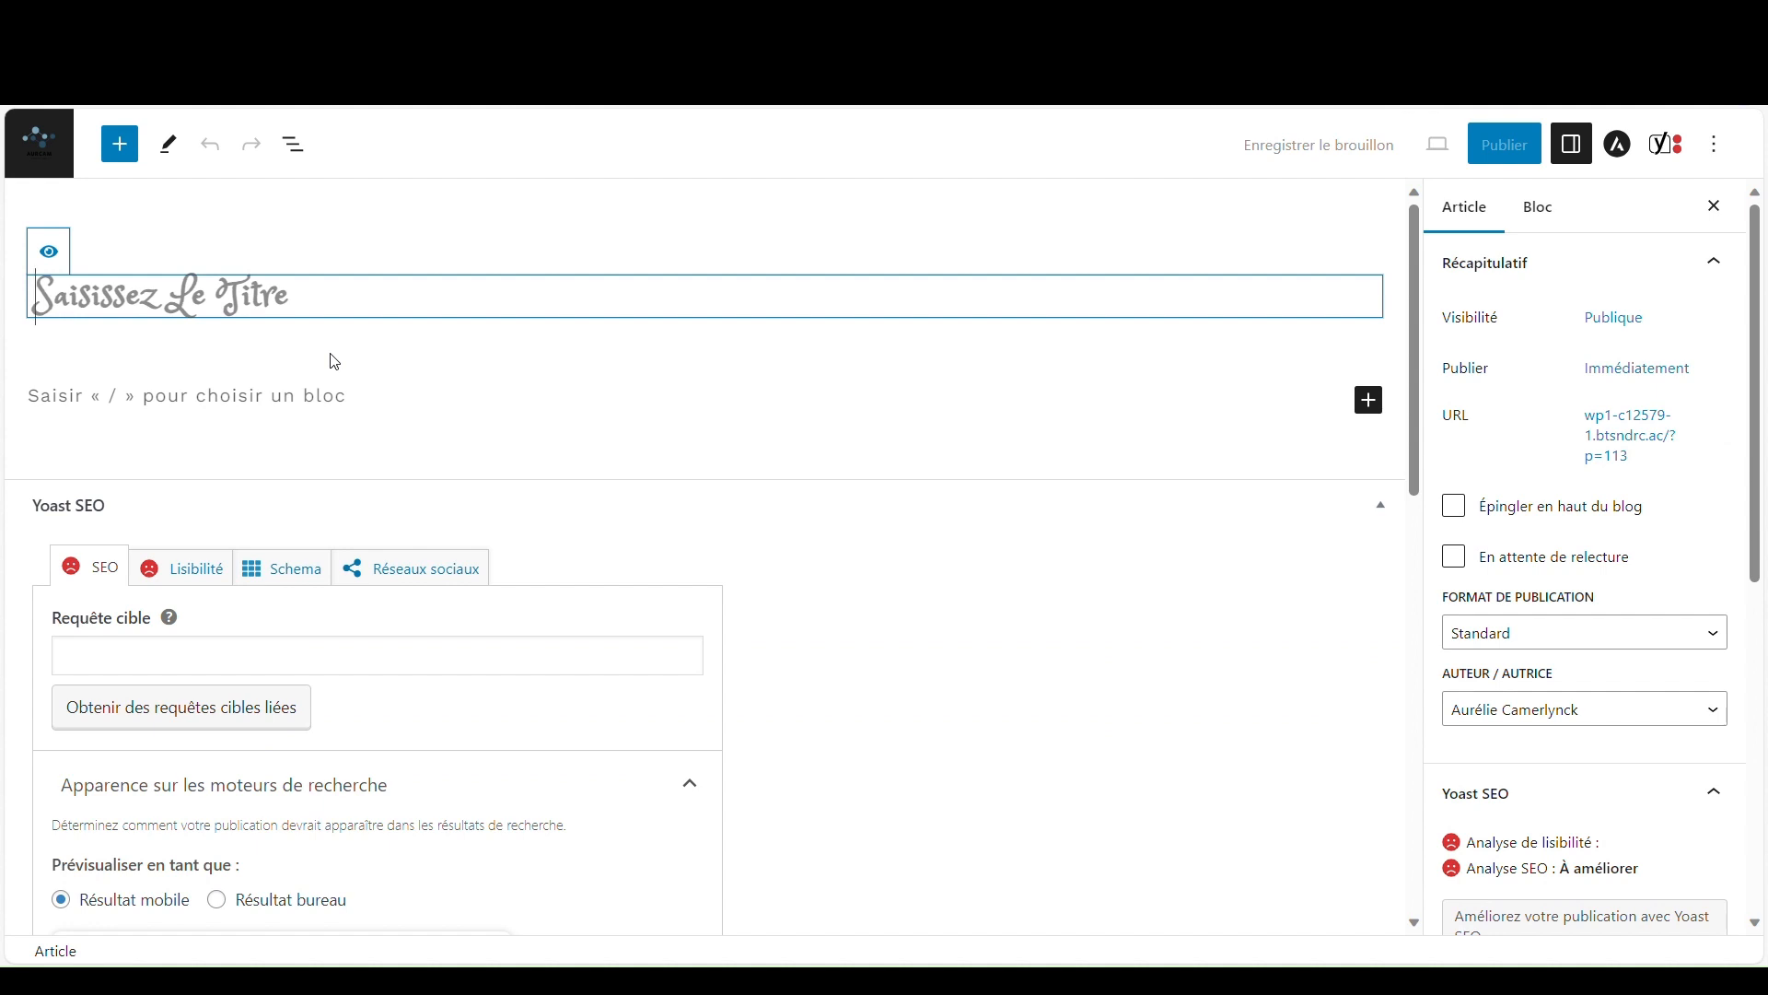
click(262, 663)
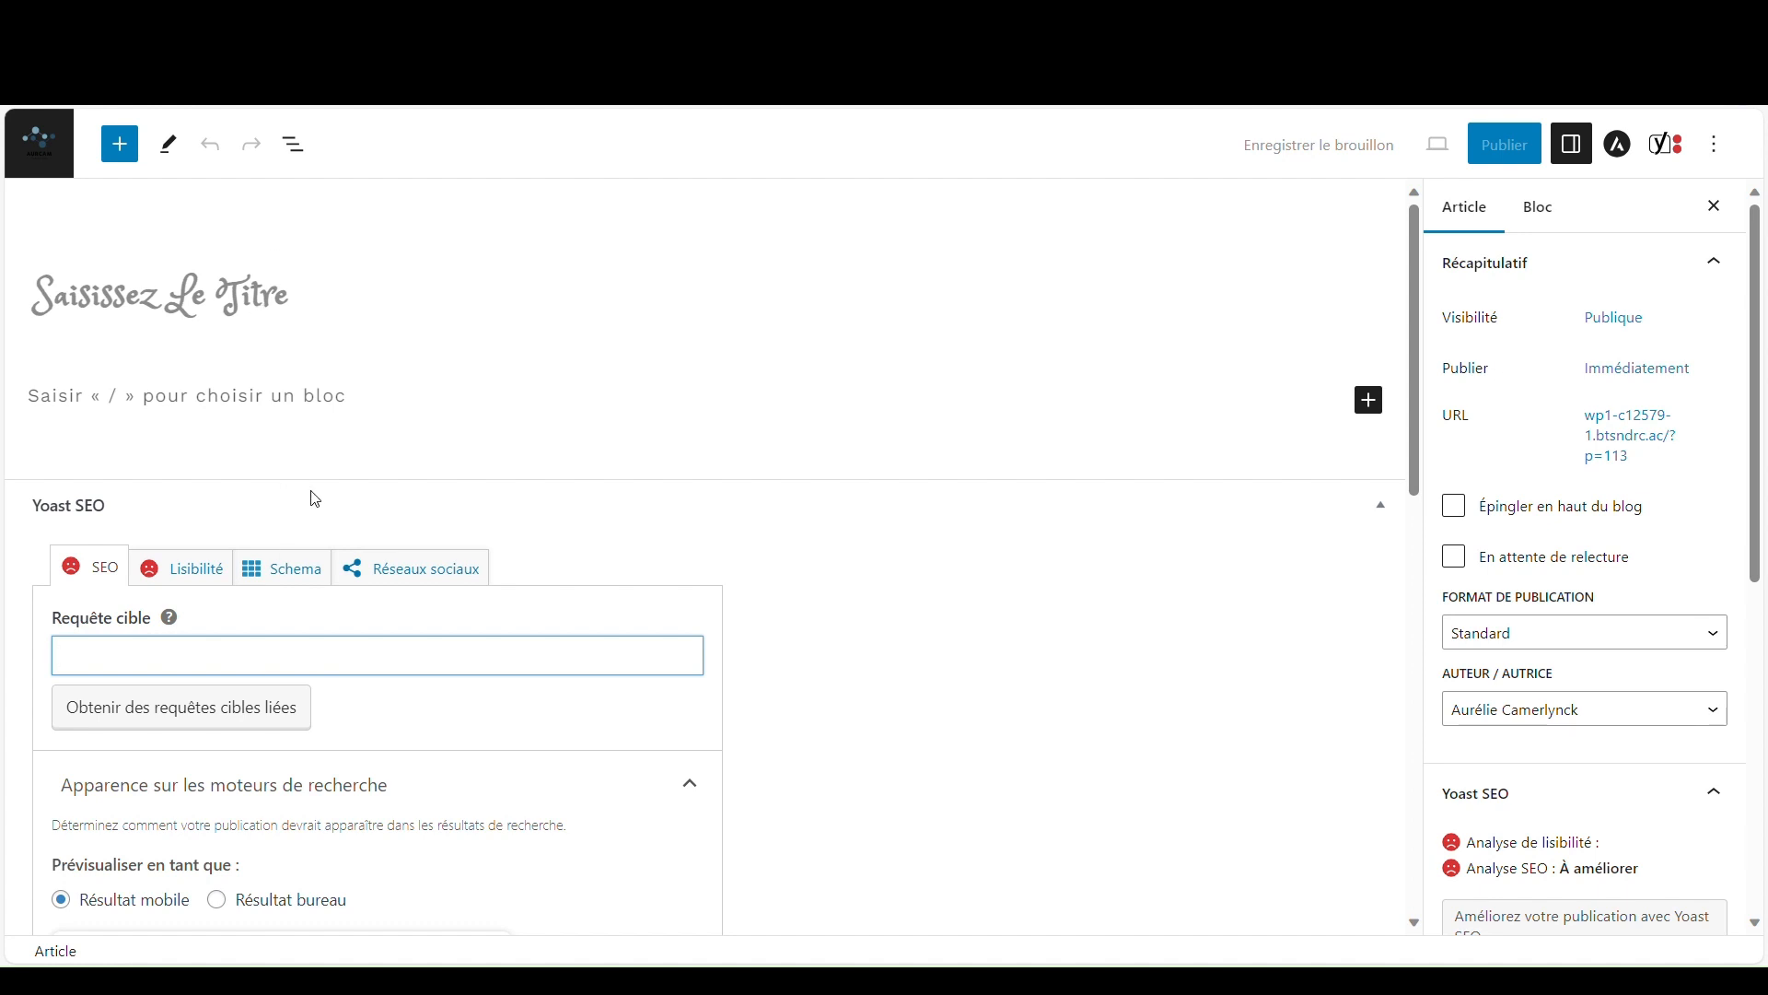
text(supprimer des doub)
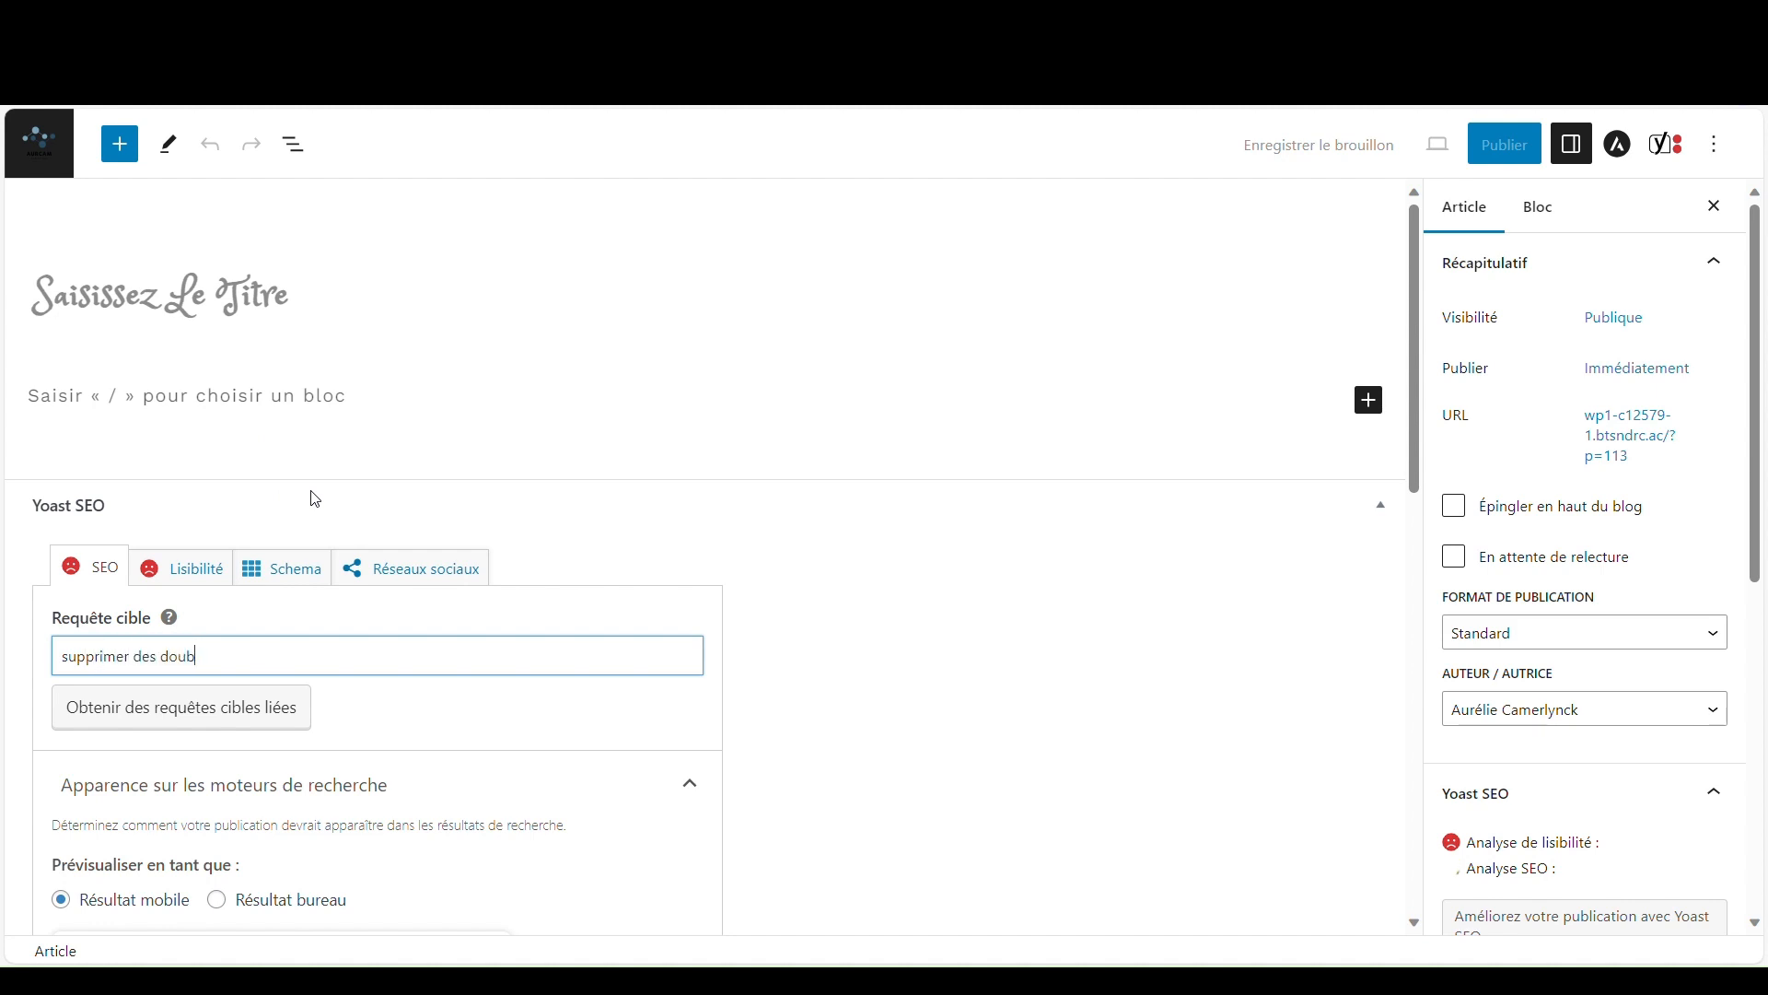
text(lons dans Excel)
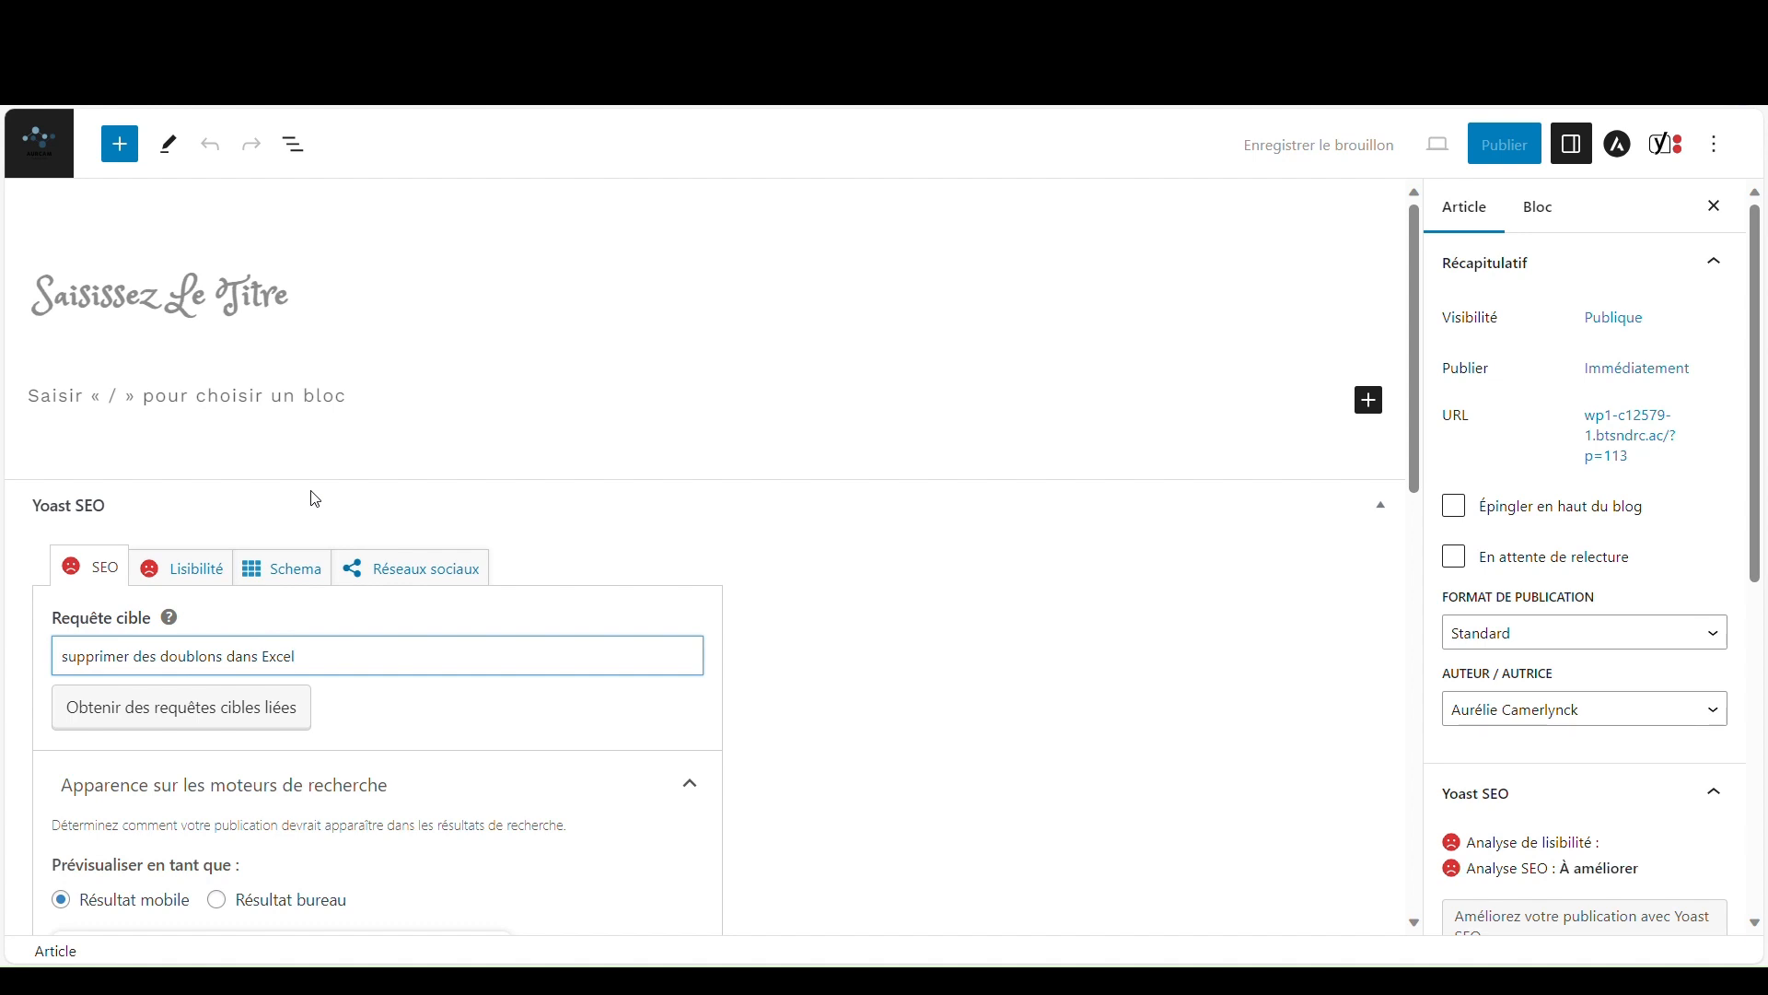
Step: Title the article "Comment supprimer des doublons dans Excel?"
click(176, 297)
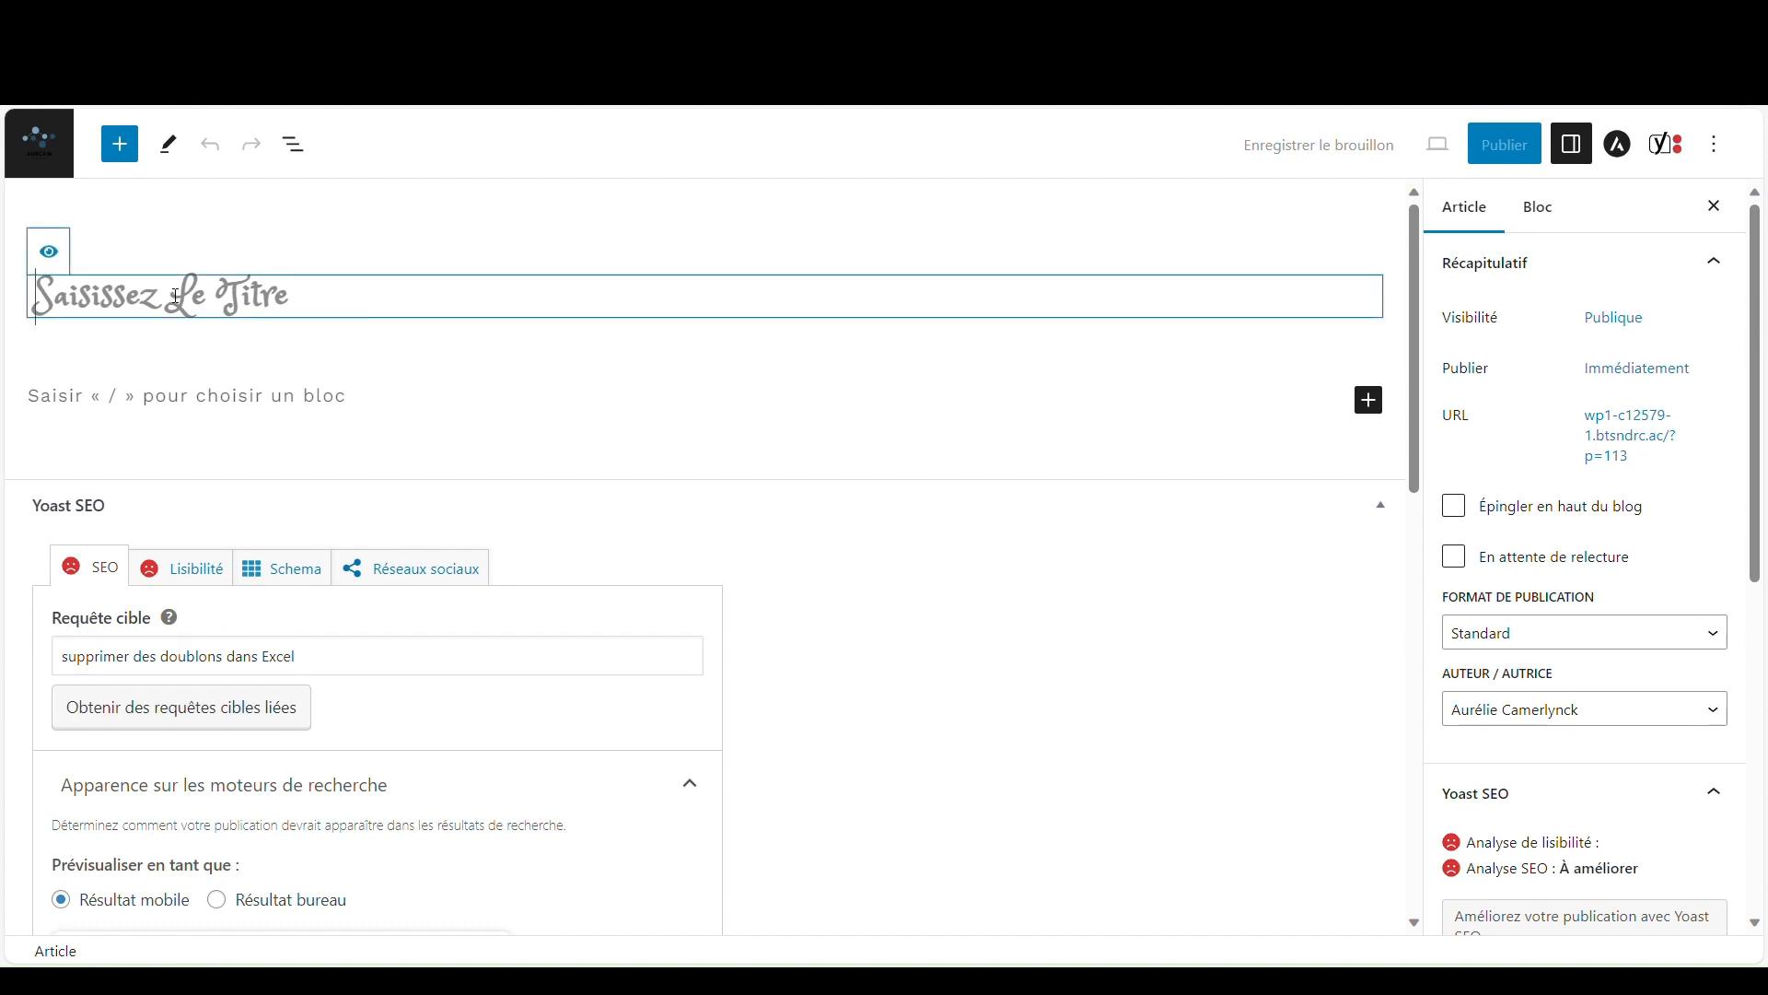
text(Comment Suu)
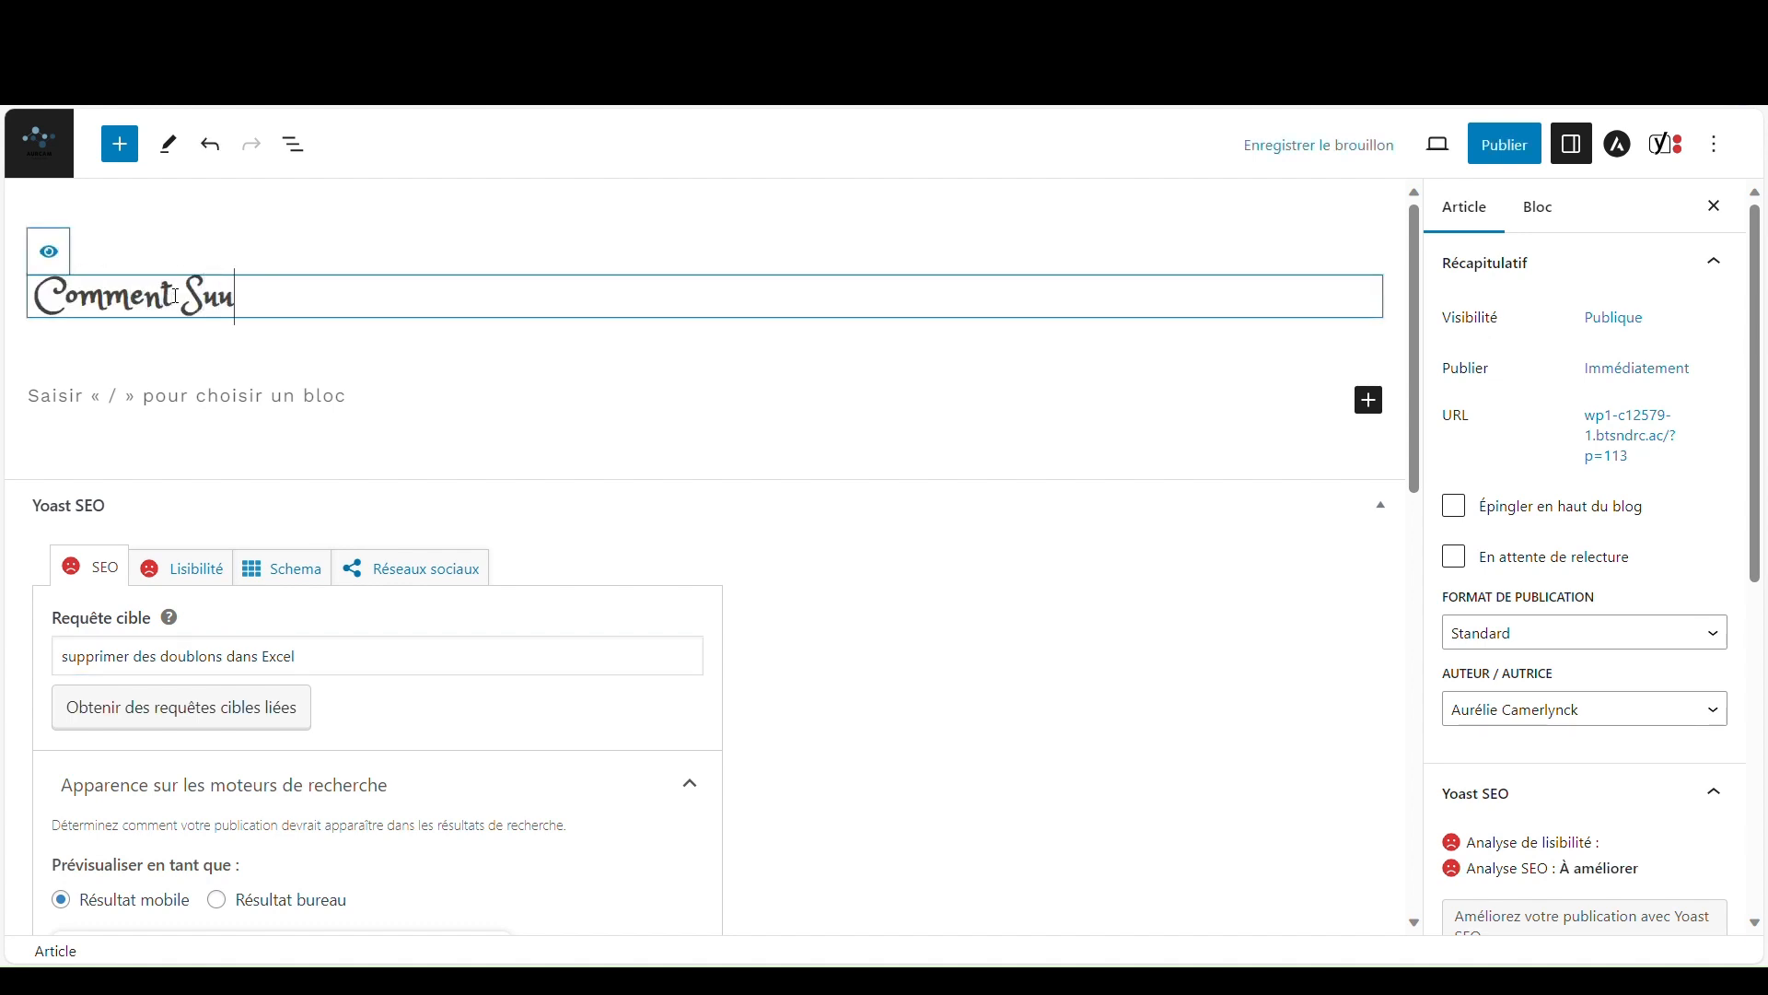
key(BackSpace)
text(pprimer Des)
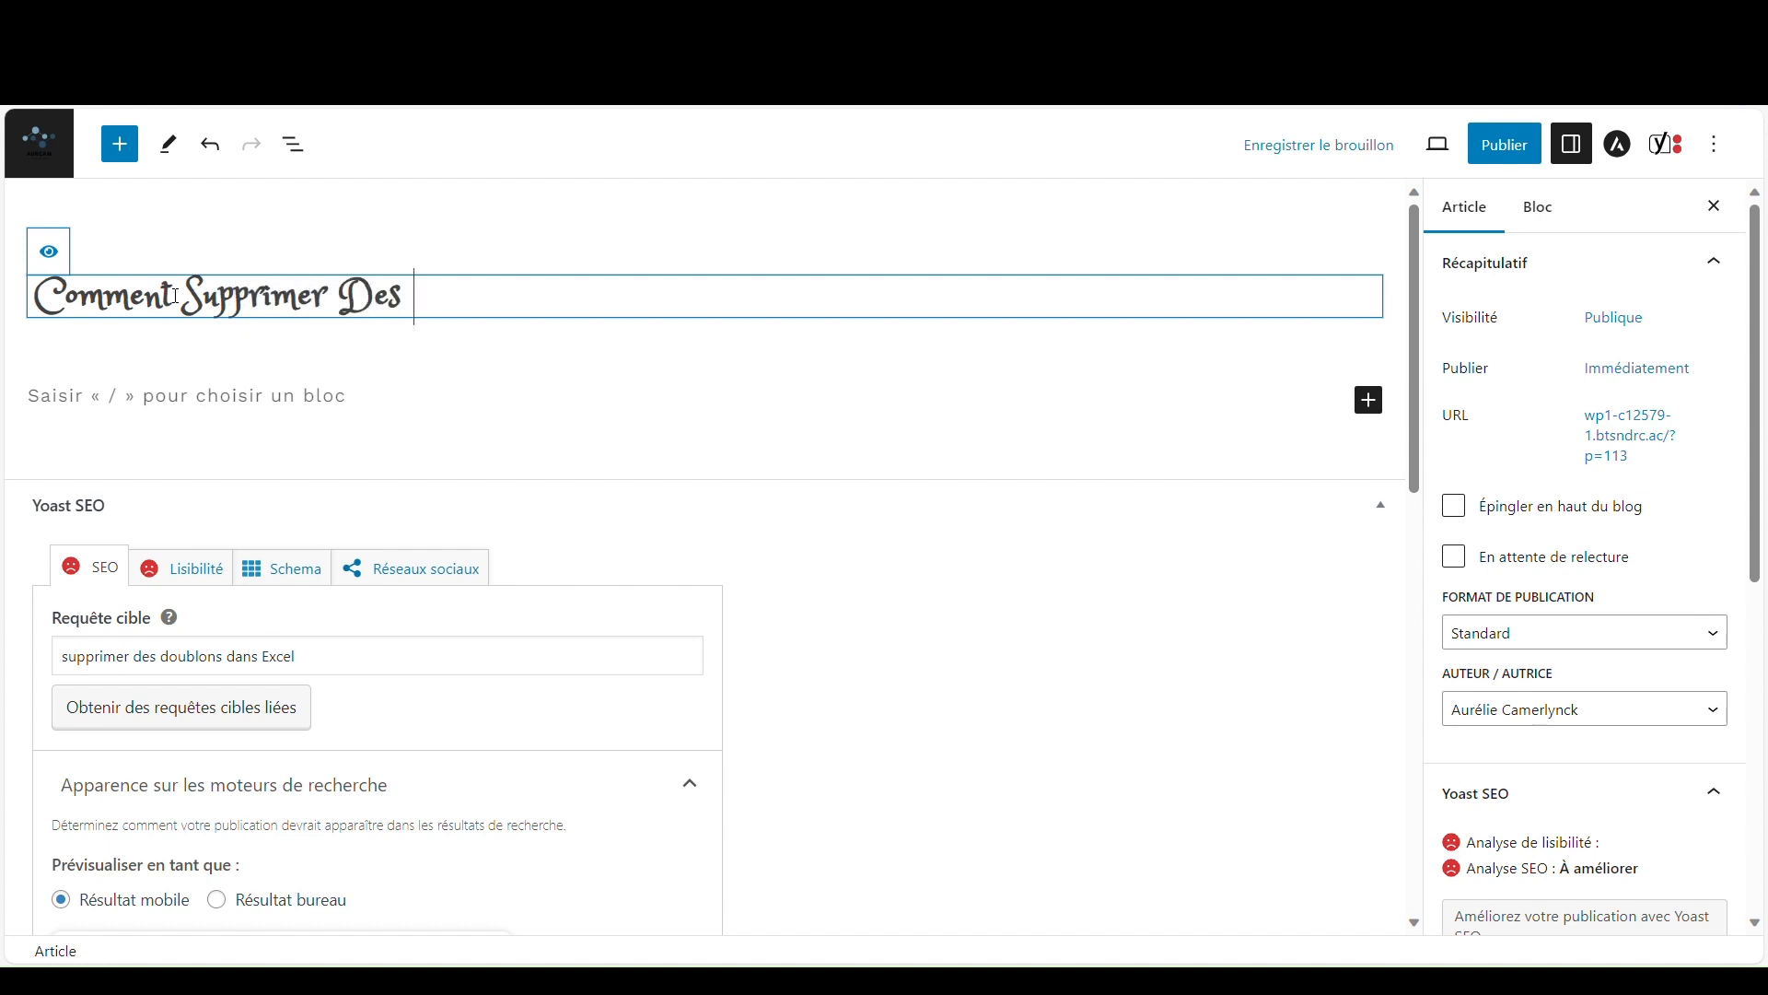
text( Doublons Dan)
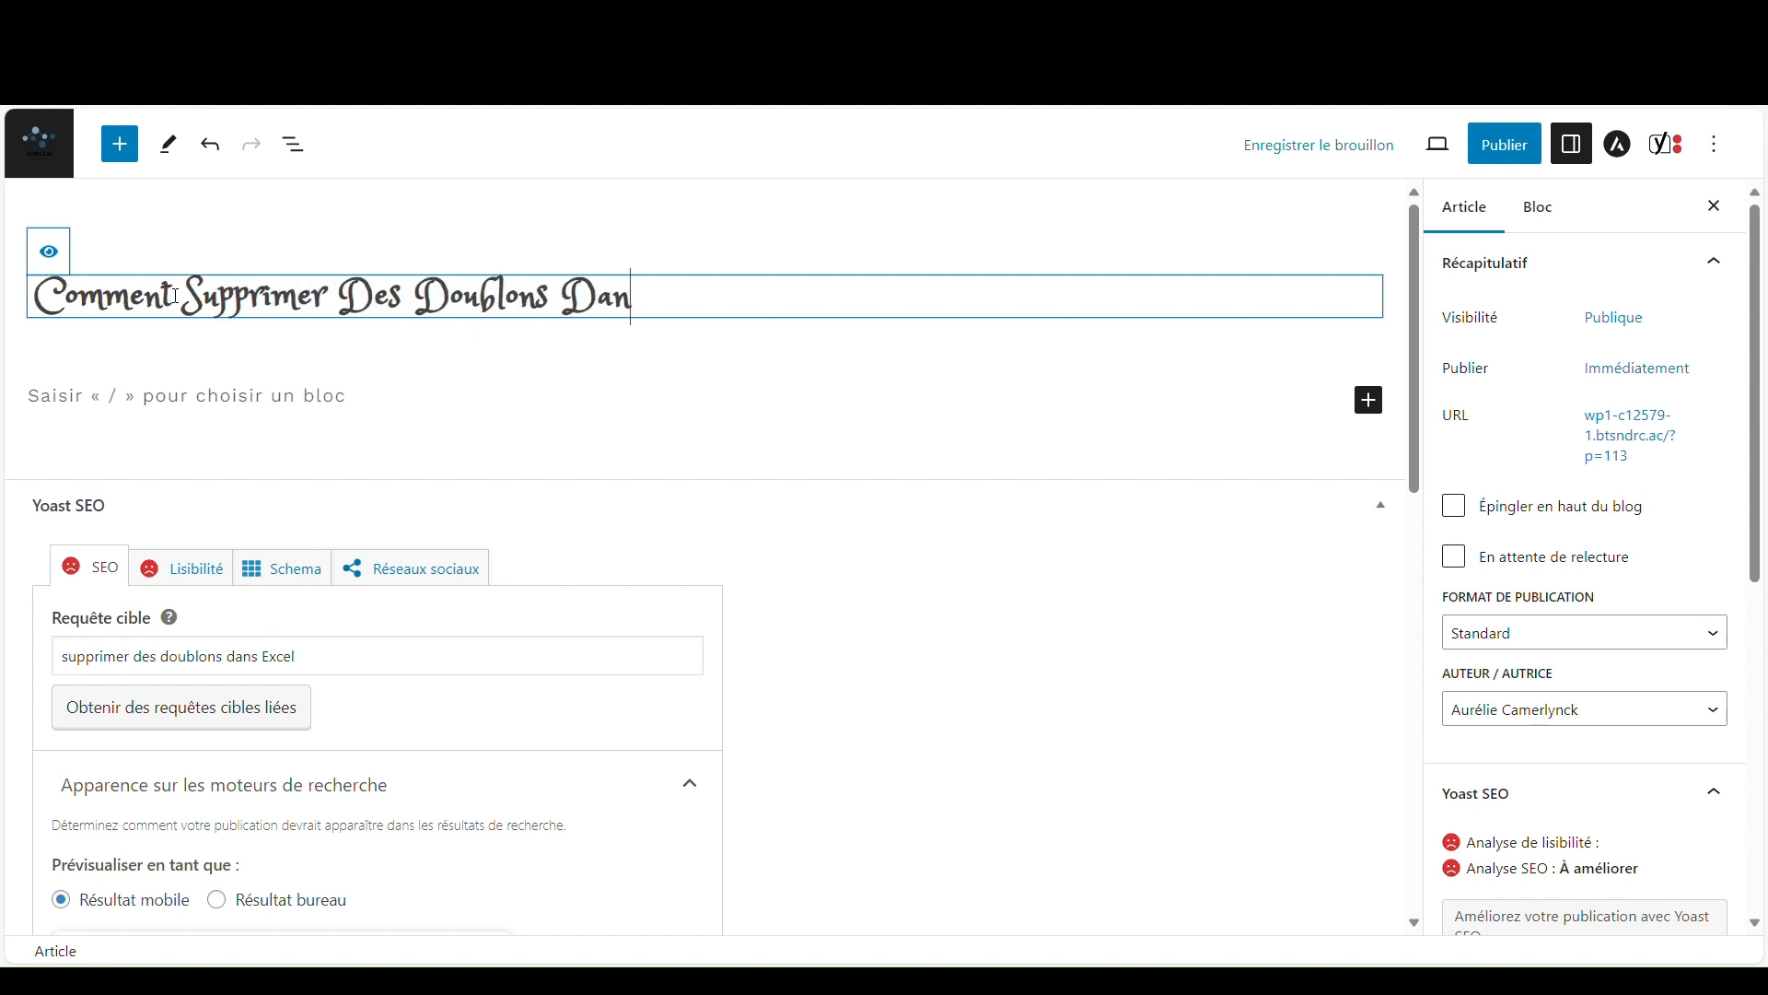
text(s Excel)
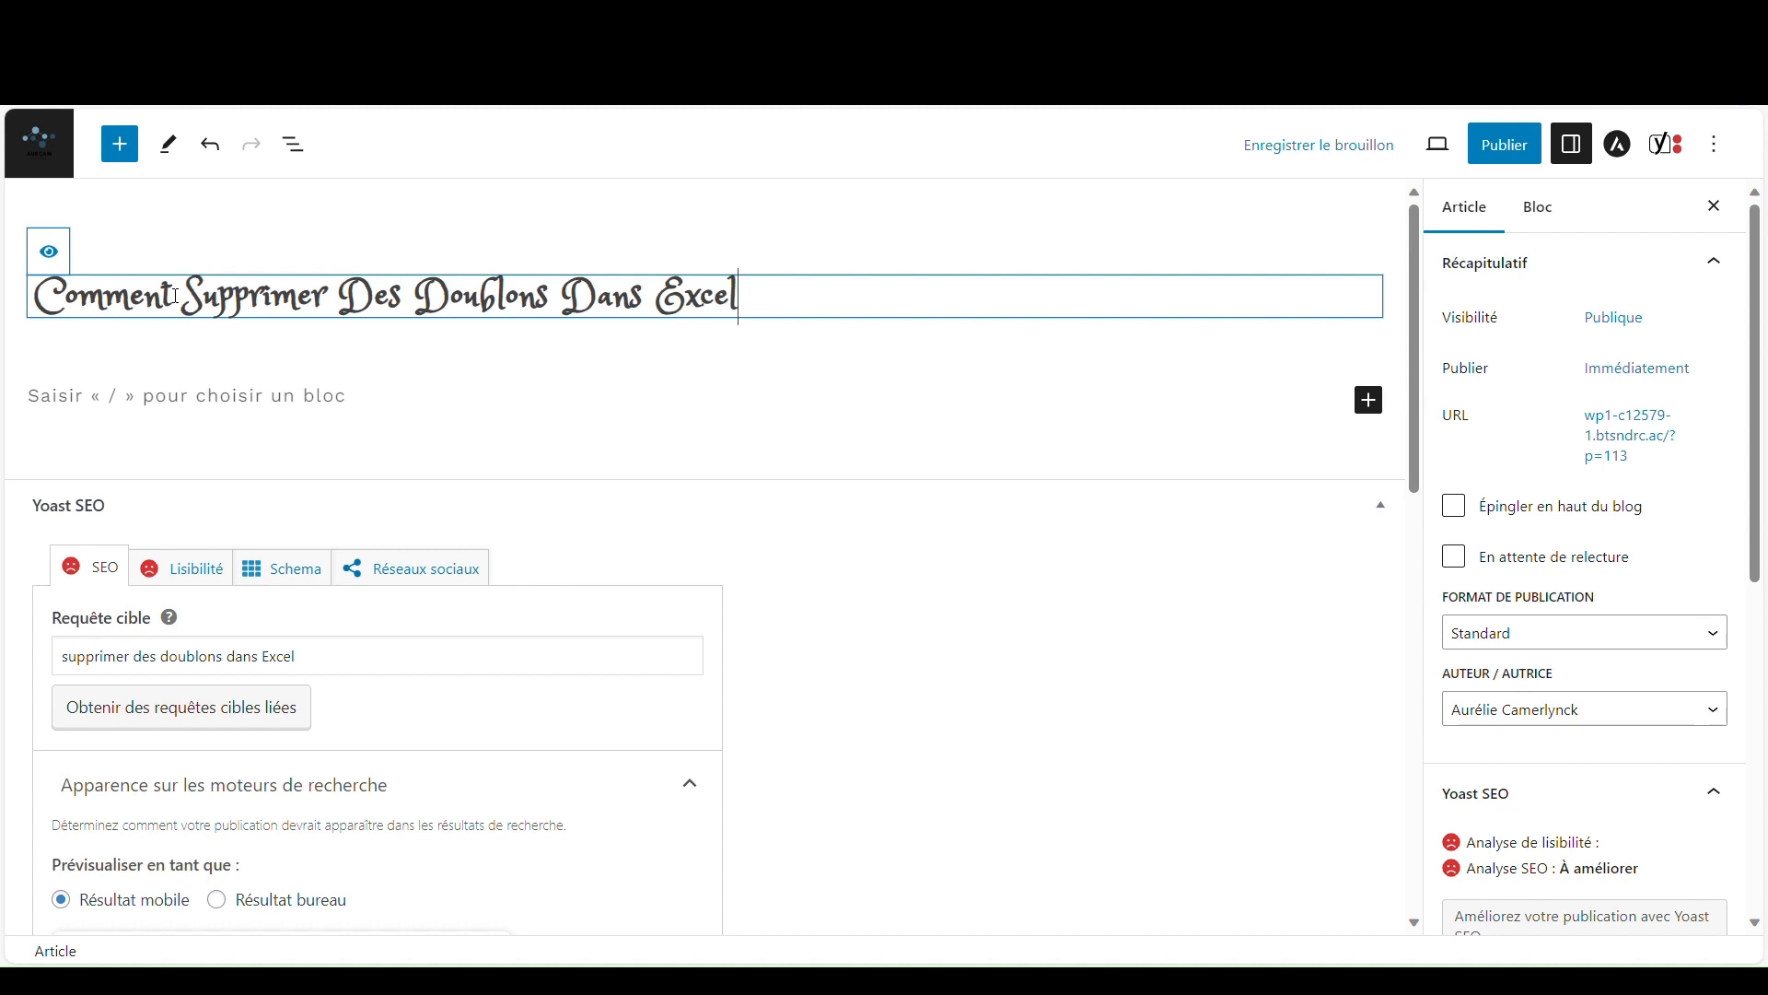
text(?)
Step: Set the meta description to "Grâce à ce tutoriel, apprenez à supprimer les doublons dans Excel à l'aide de raccourcis simples et faciles à reproduire."
scroll(572, 706, down, 4)
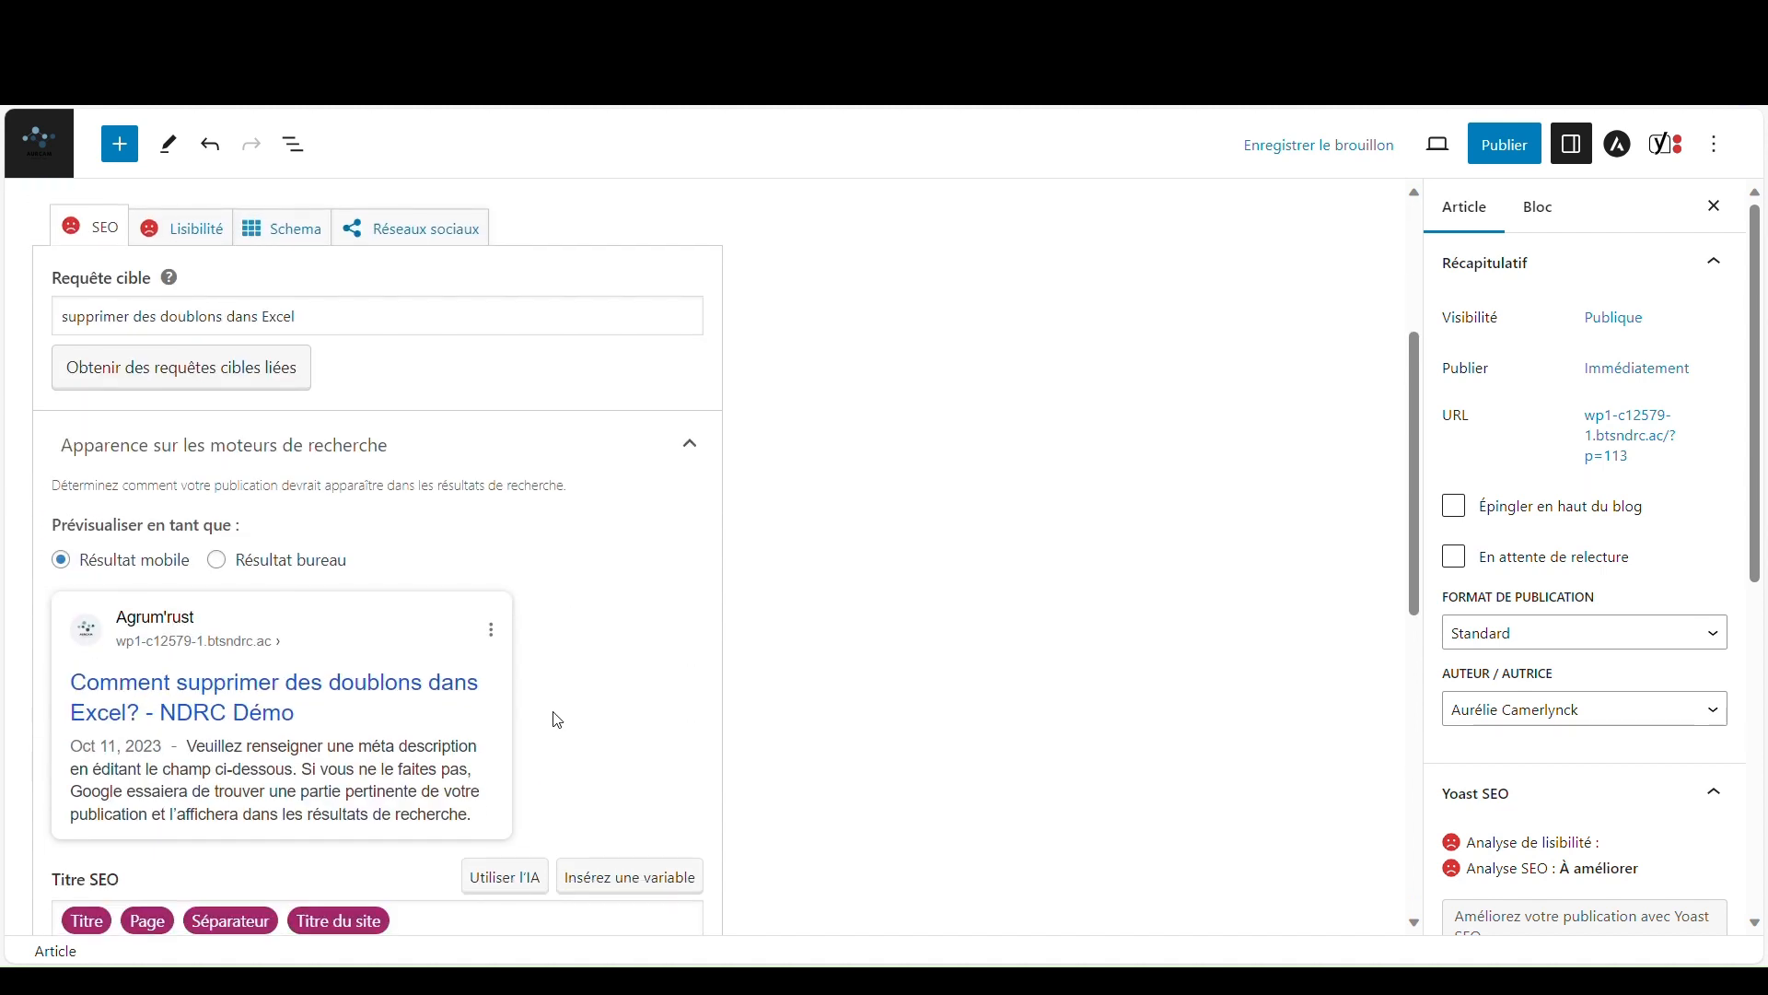
scroll(558, 720, down, 4)
click(315, 799)
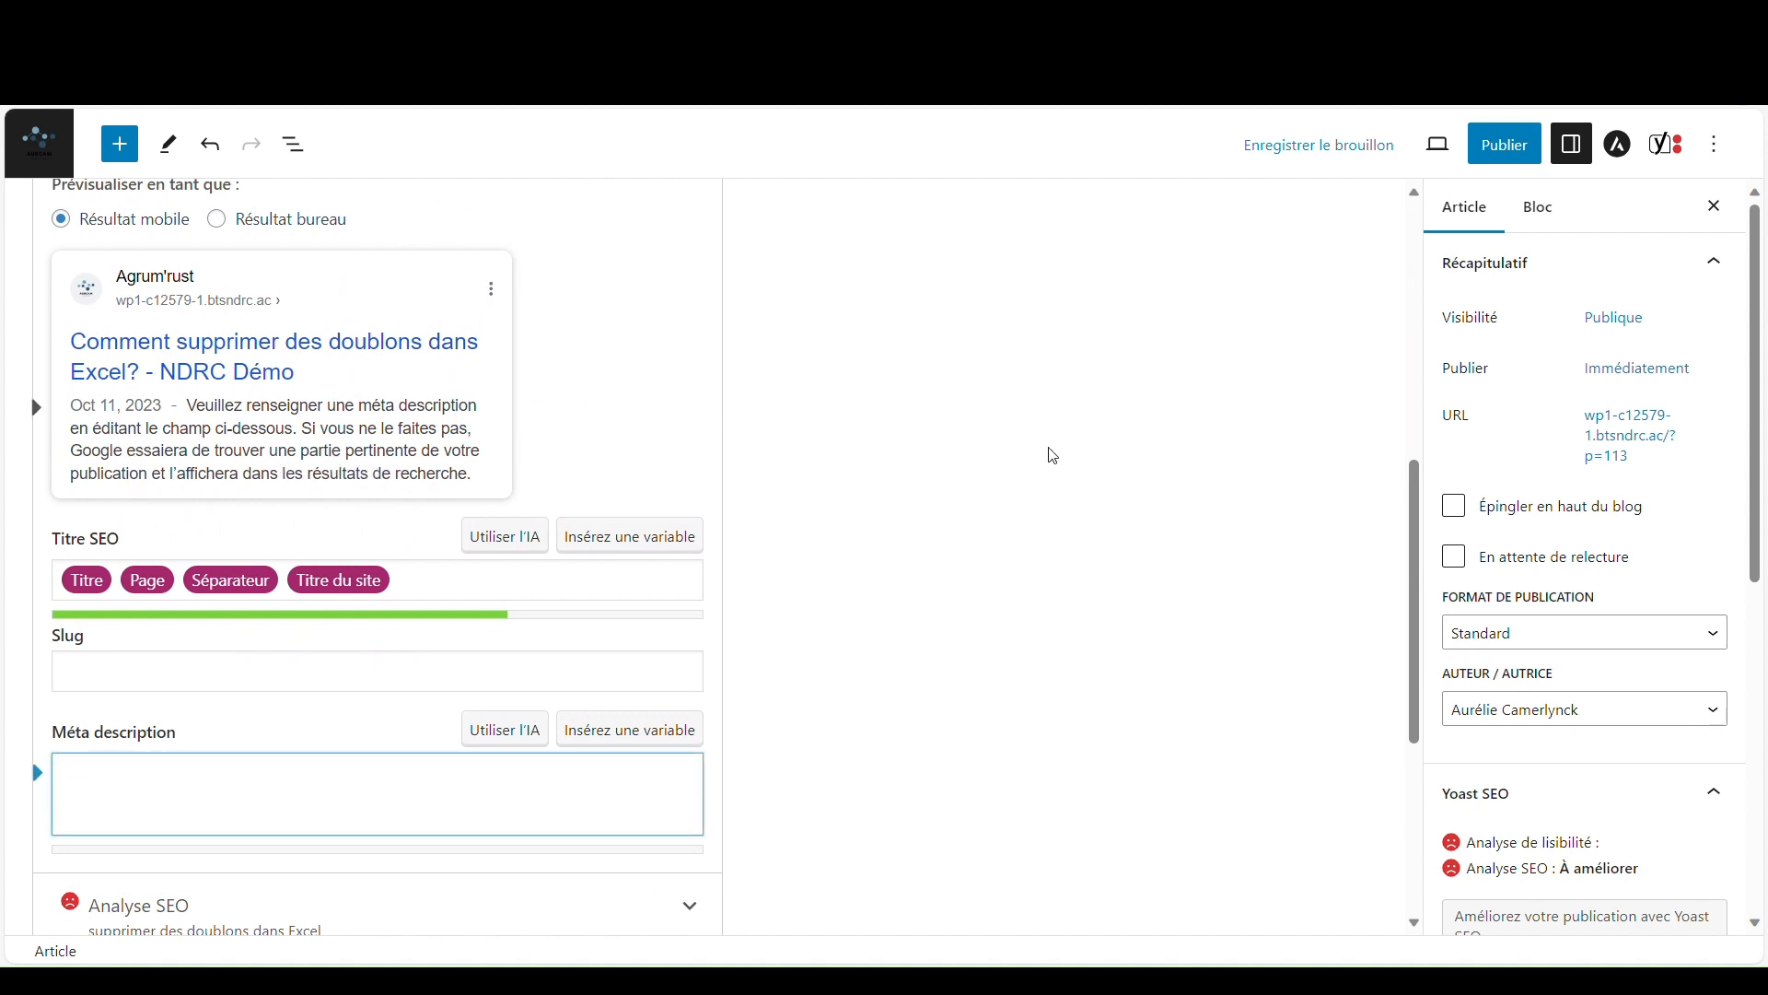
text(Apprenez à supprimer les doublons dans Excel à l'aide de raccourcis simples et faciles à reproduire.)
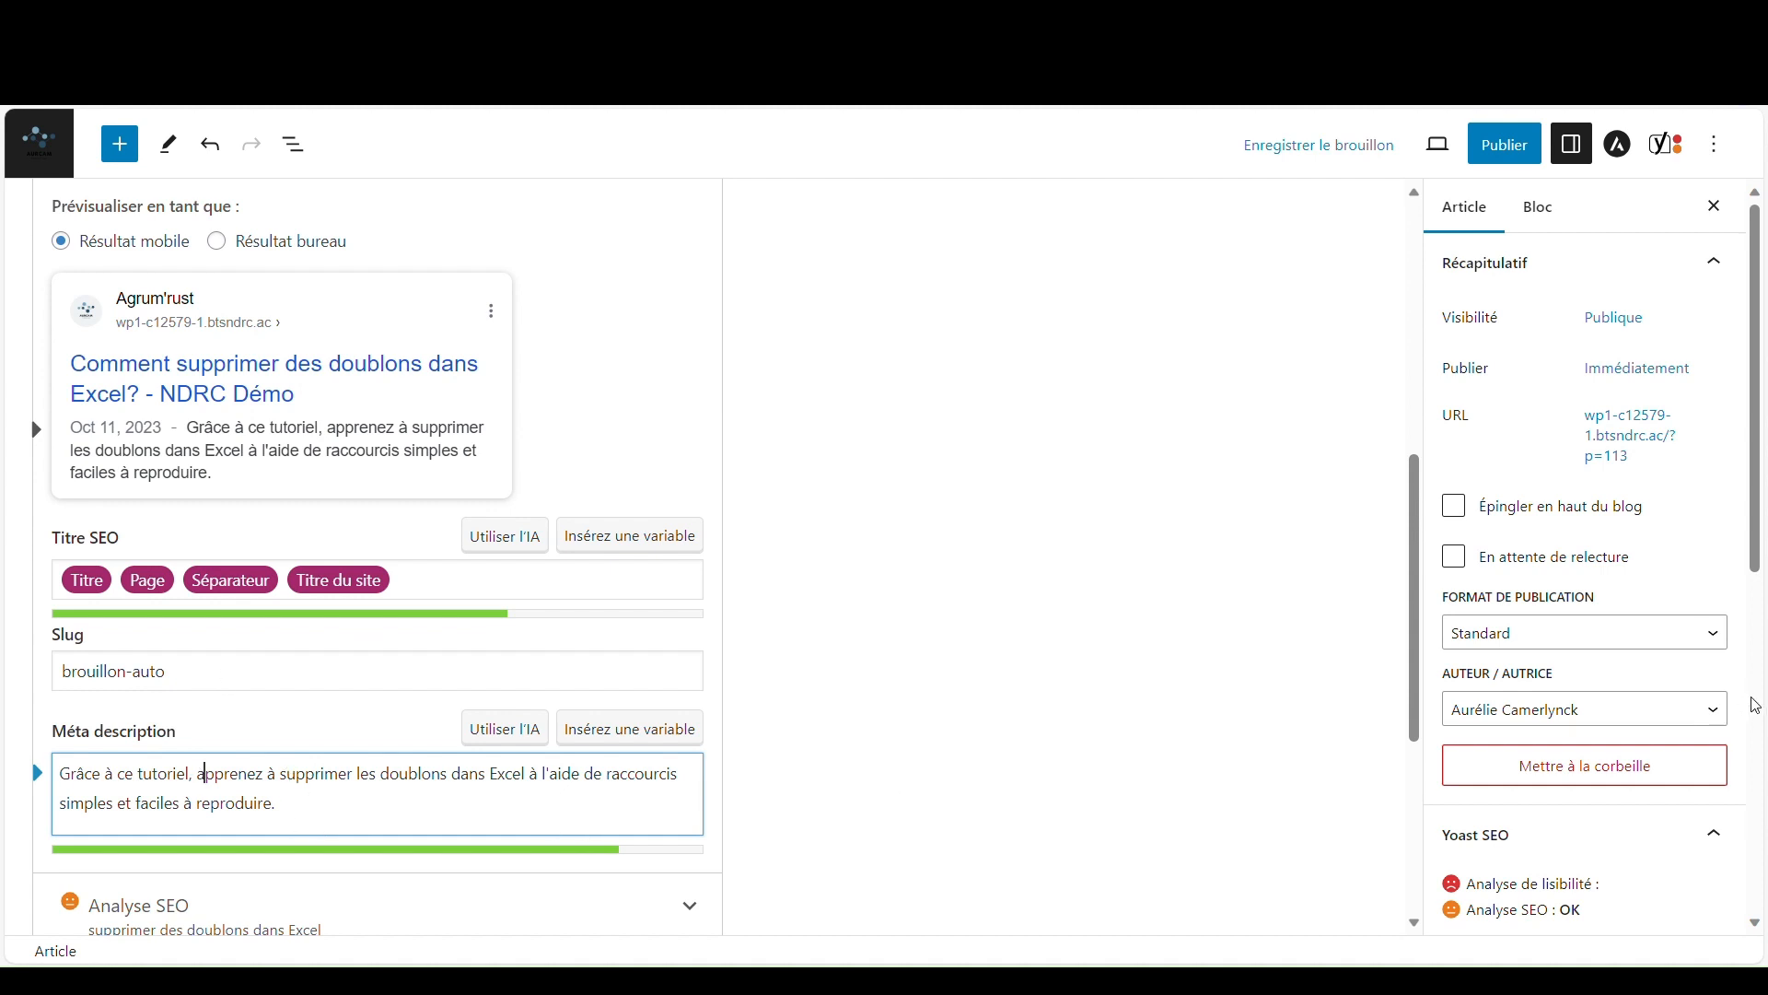
Step: Choose the media library photo of a hand over a glowing digital tablet for the article's featured image
scroll(1741, 702, down, 2)
scroll(1734, 703, down, 3)
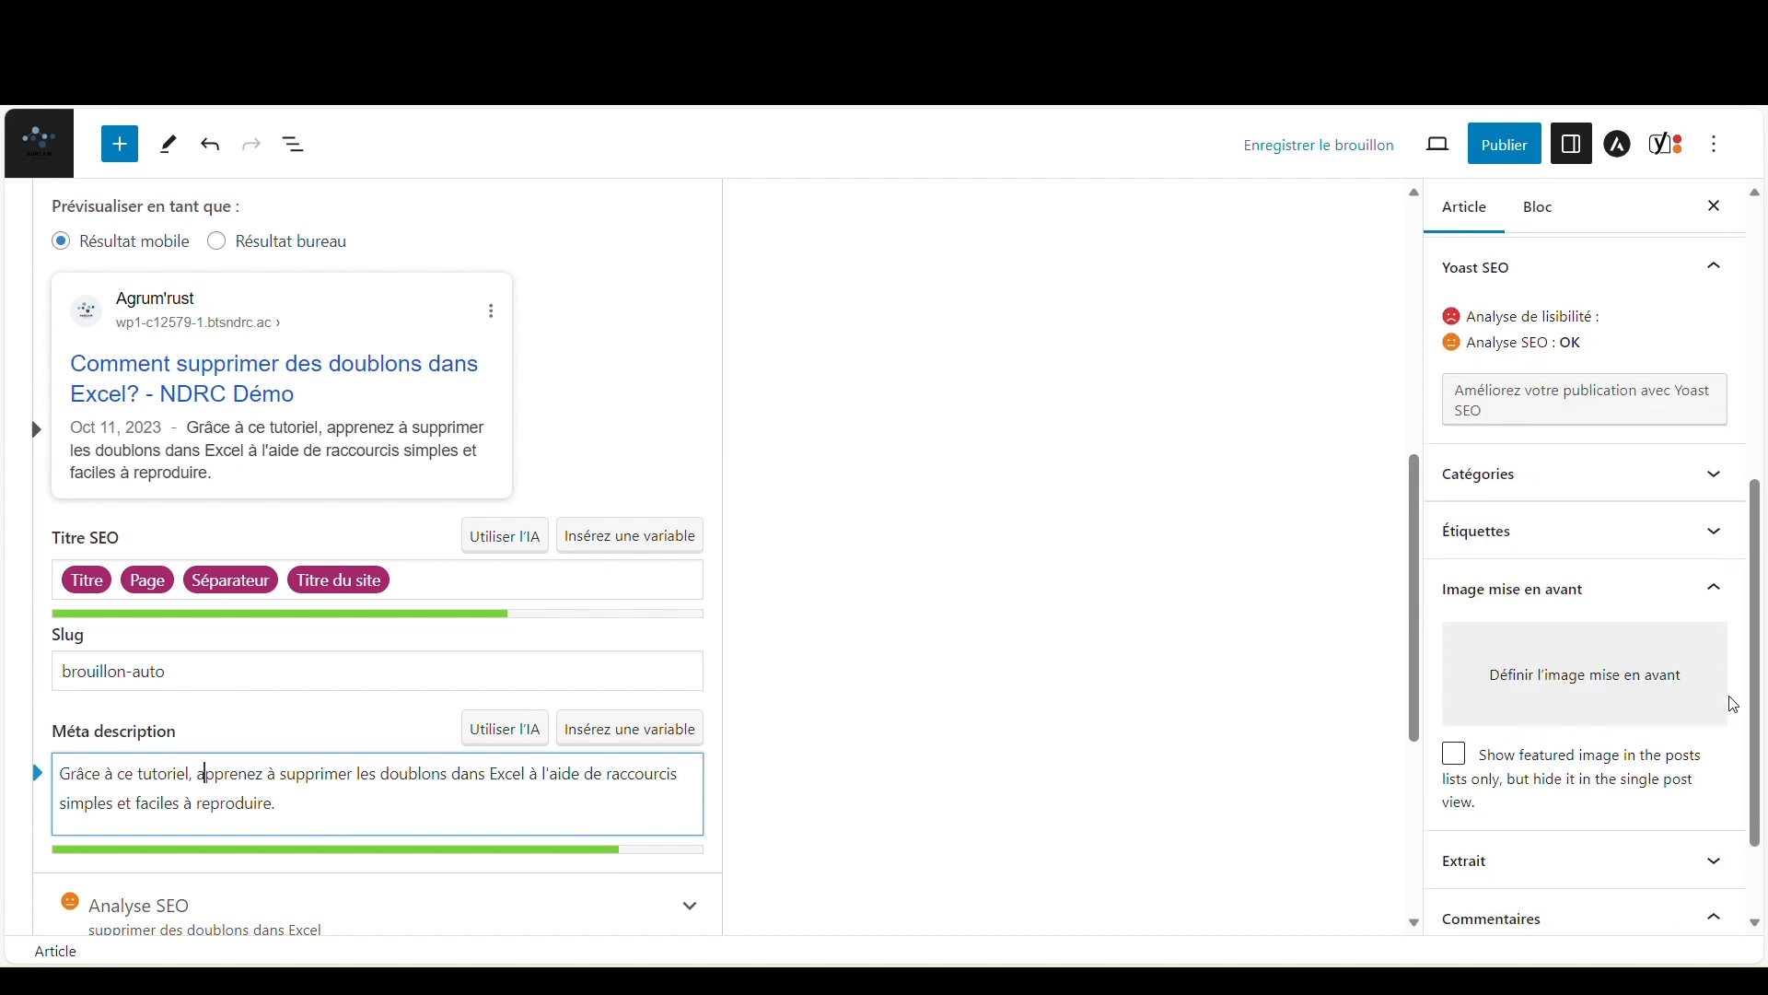
click(1543, 678)
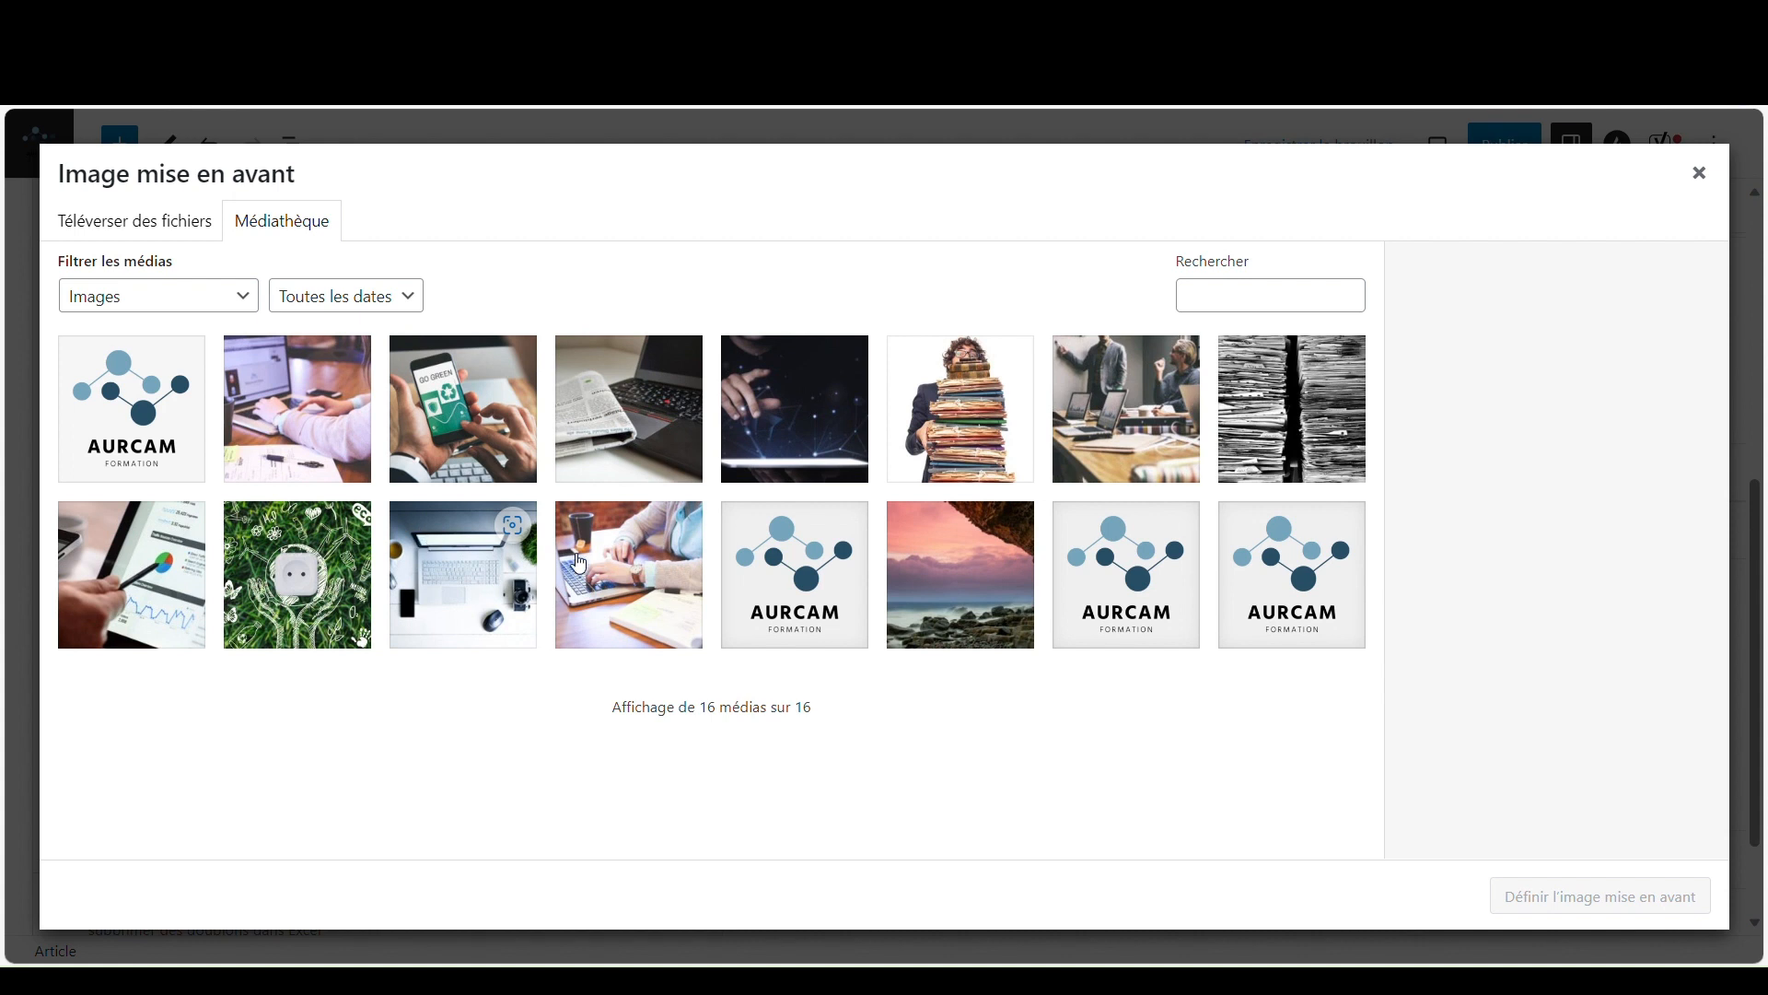
click(799, 434)
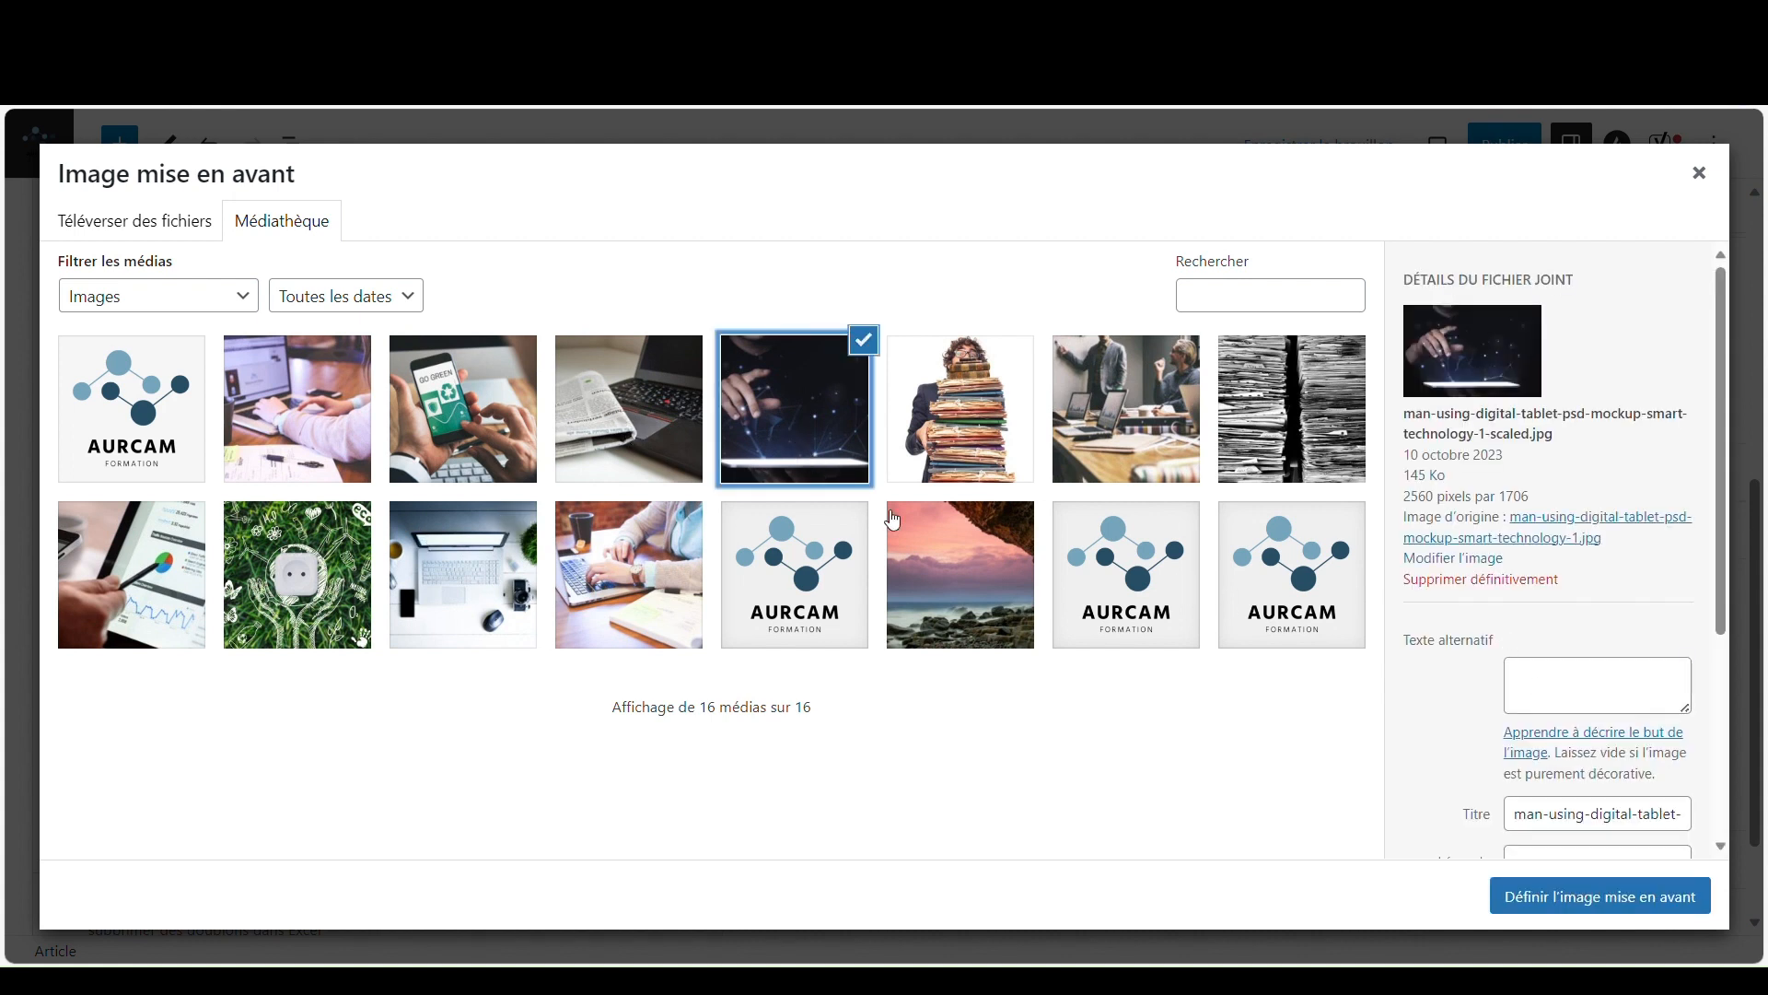
Step: Set alt text "supprimer des doublons dans Excel", title "tuto excel doublons", caption "Apprenez à supprimer vos doublons de saisie !", description "tablette interactive", and confirm the featured image
click(1565, 677)
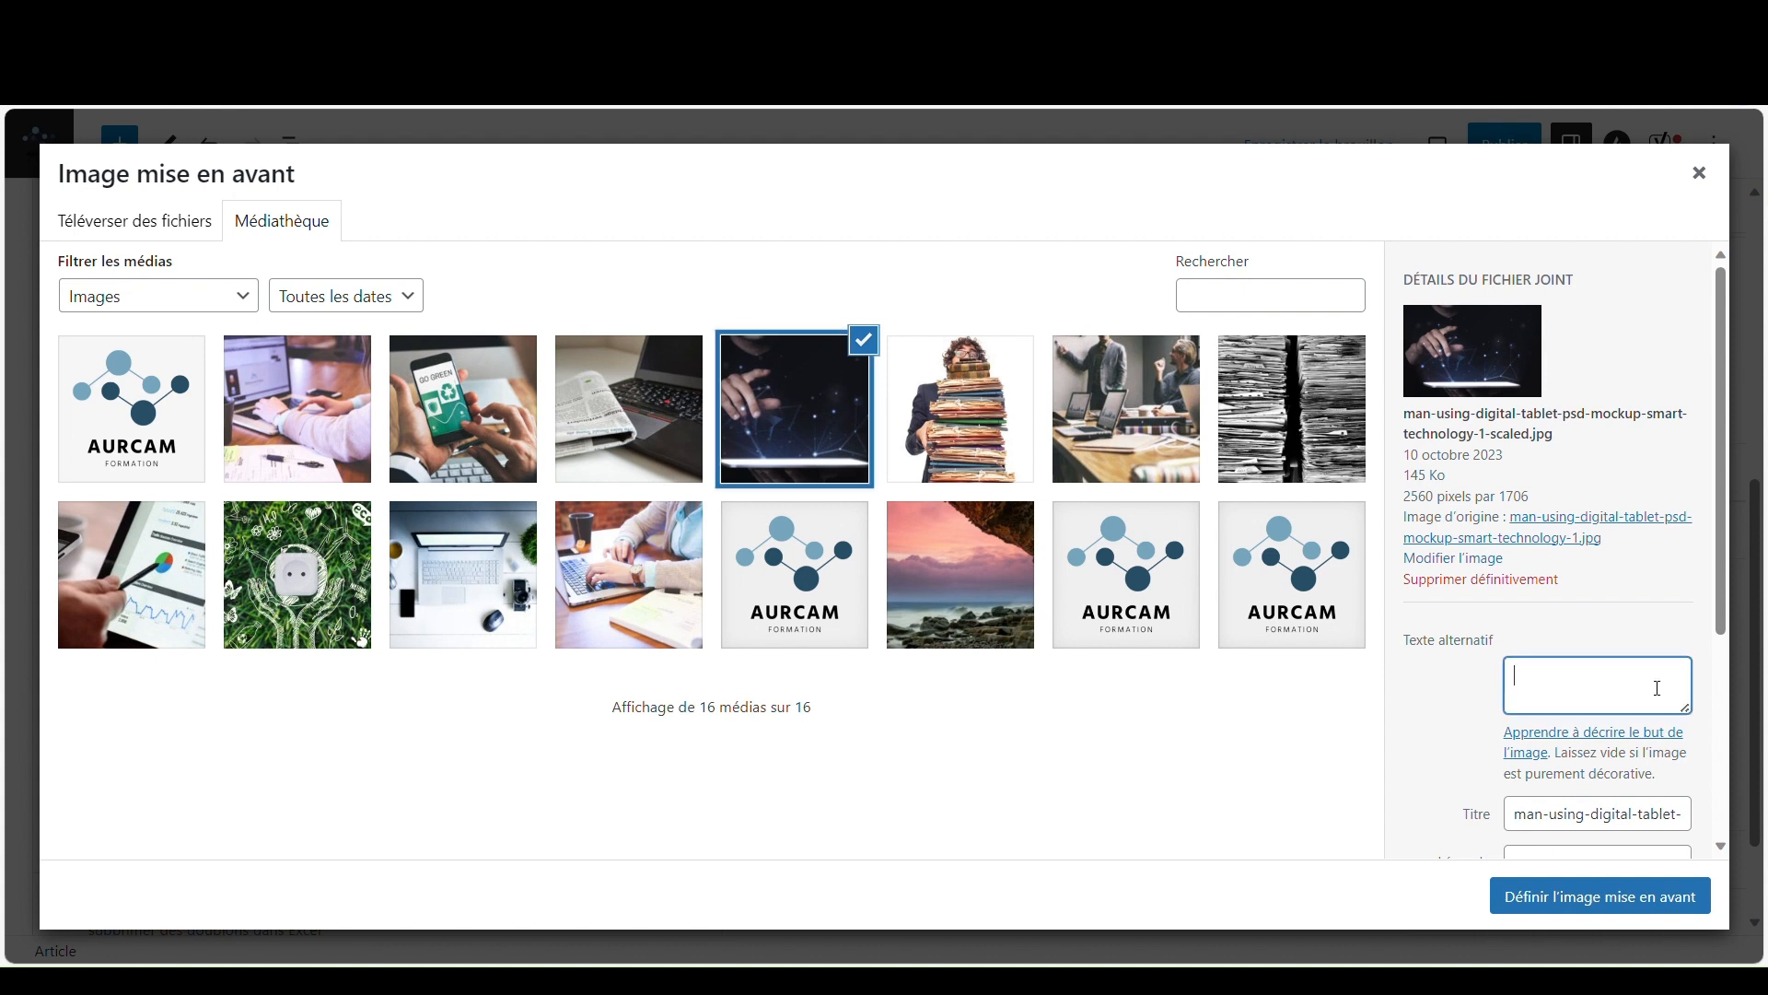
text(supprimer des doublons dans Excel)
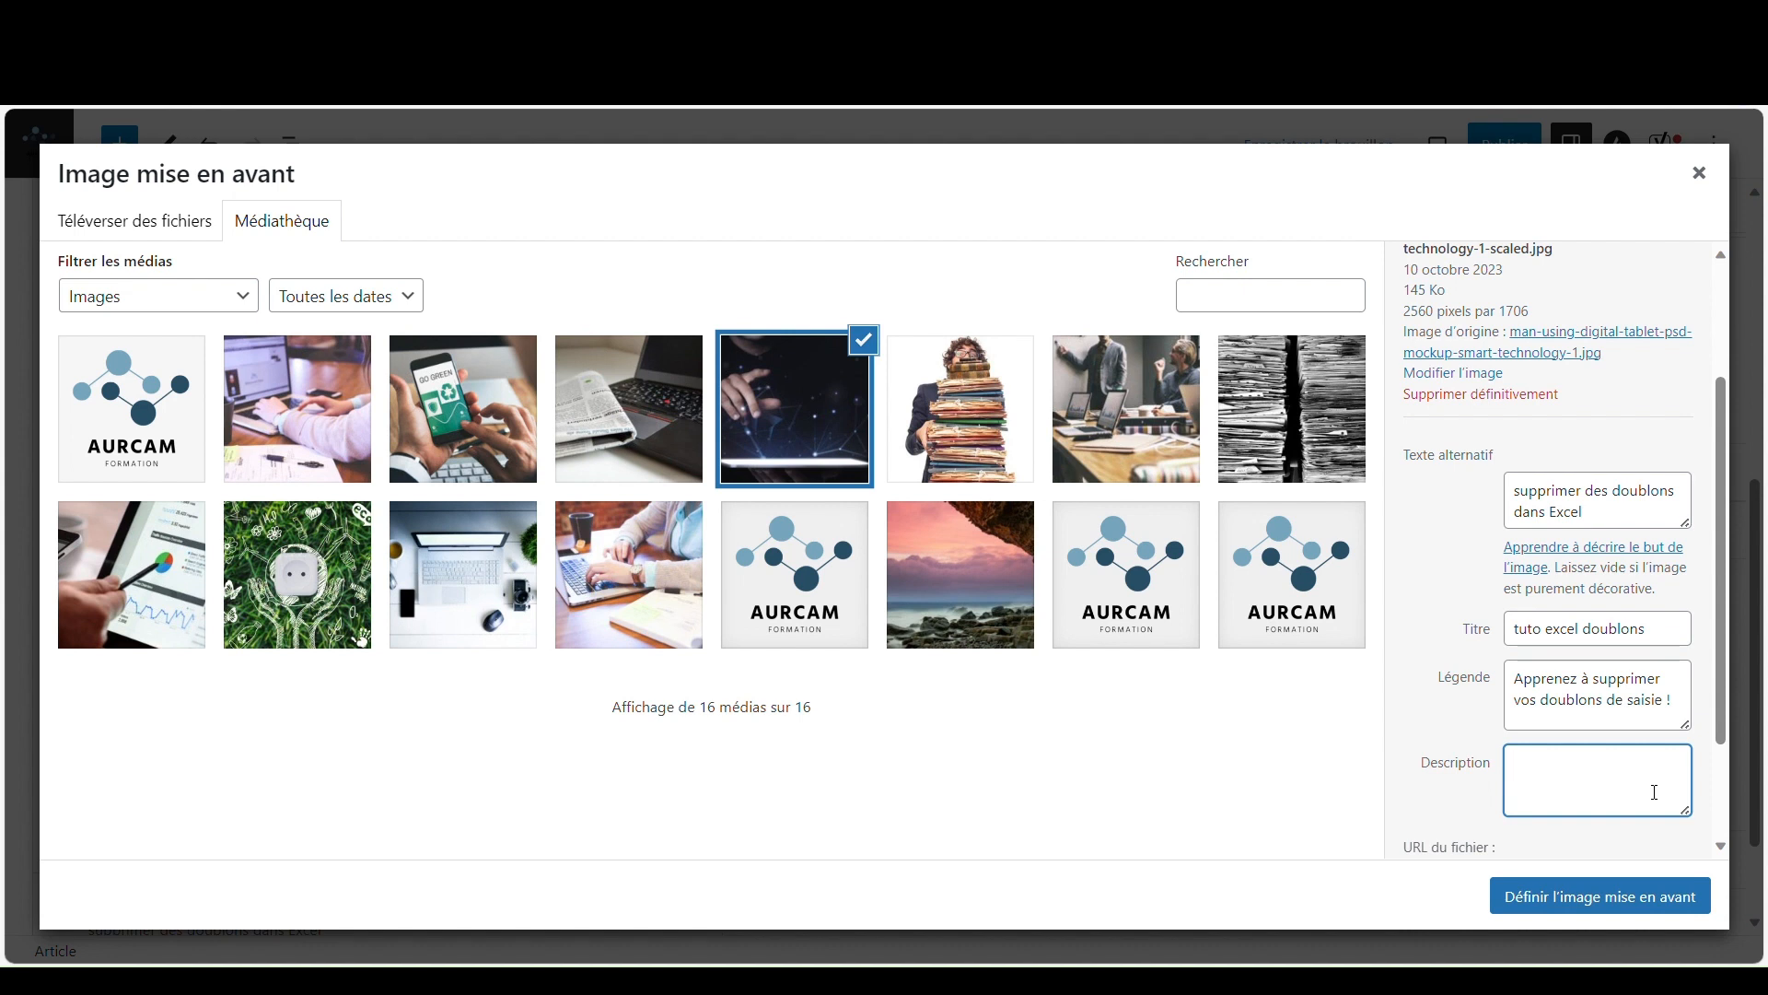
text(tablette interactive)
click(1619, 896)
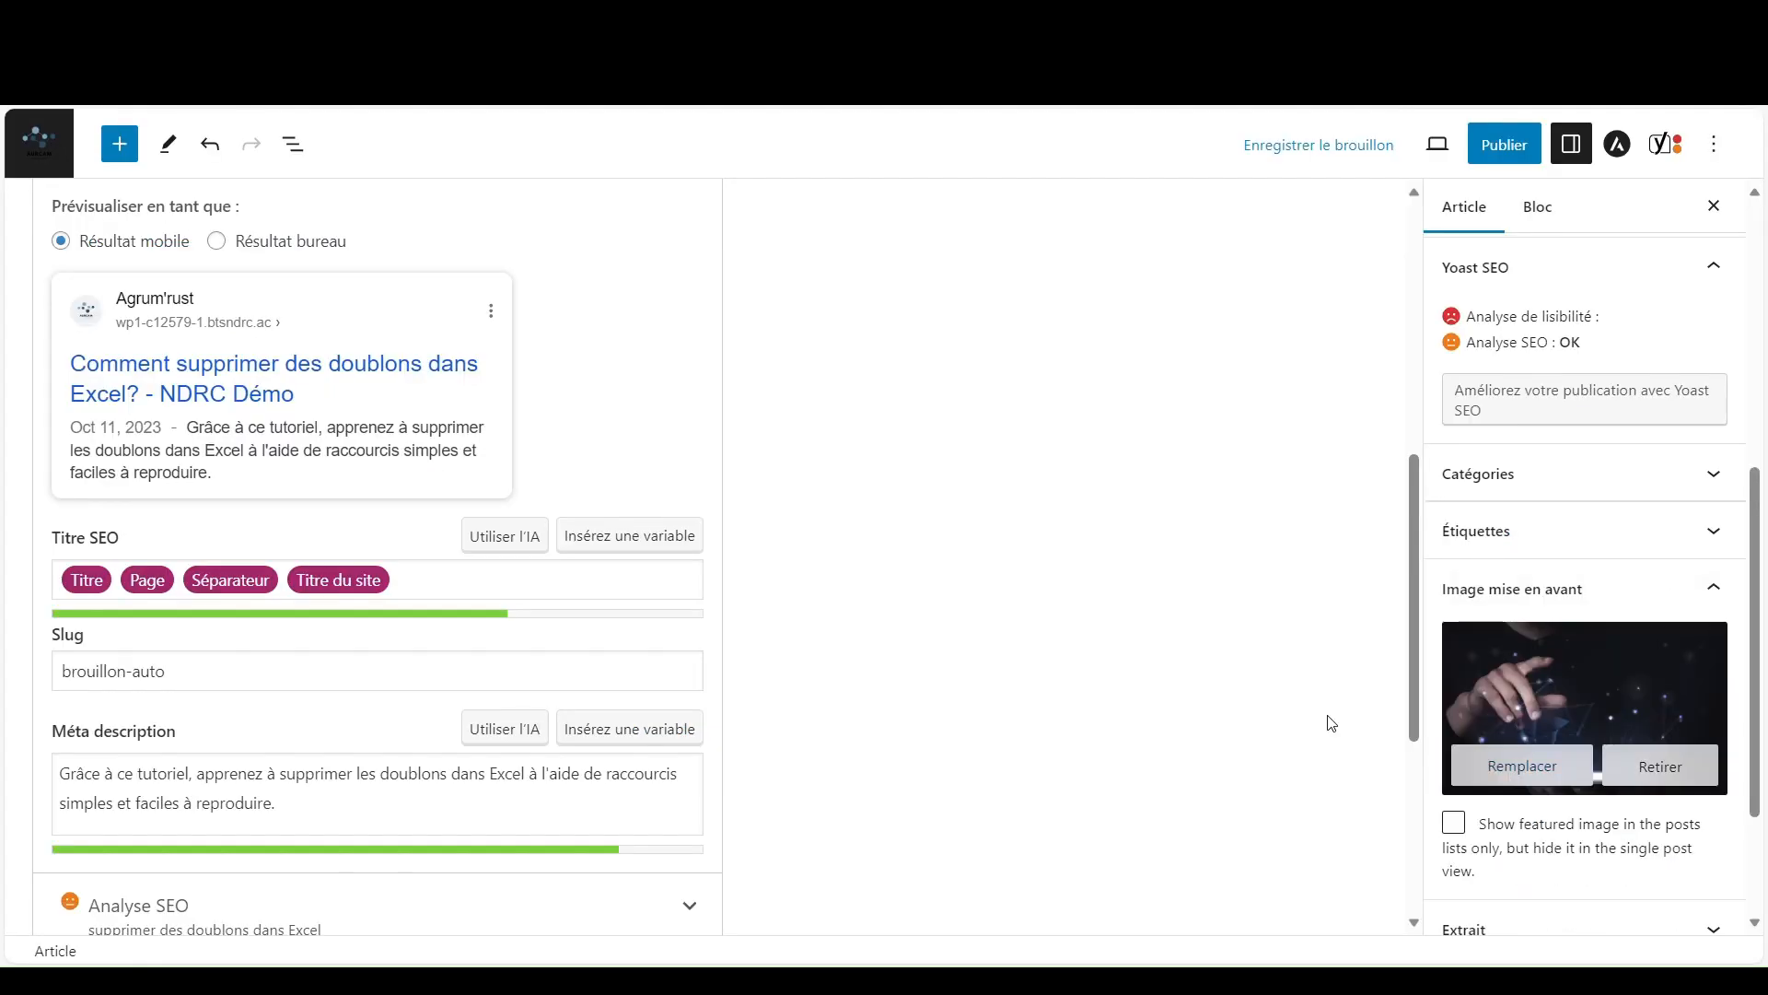
Step: Show the featured image only in the posts lists and hide it in the single post view
click(1455, 823)
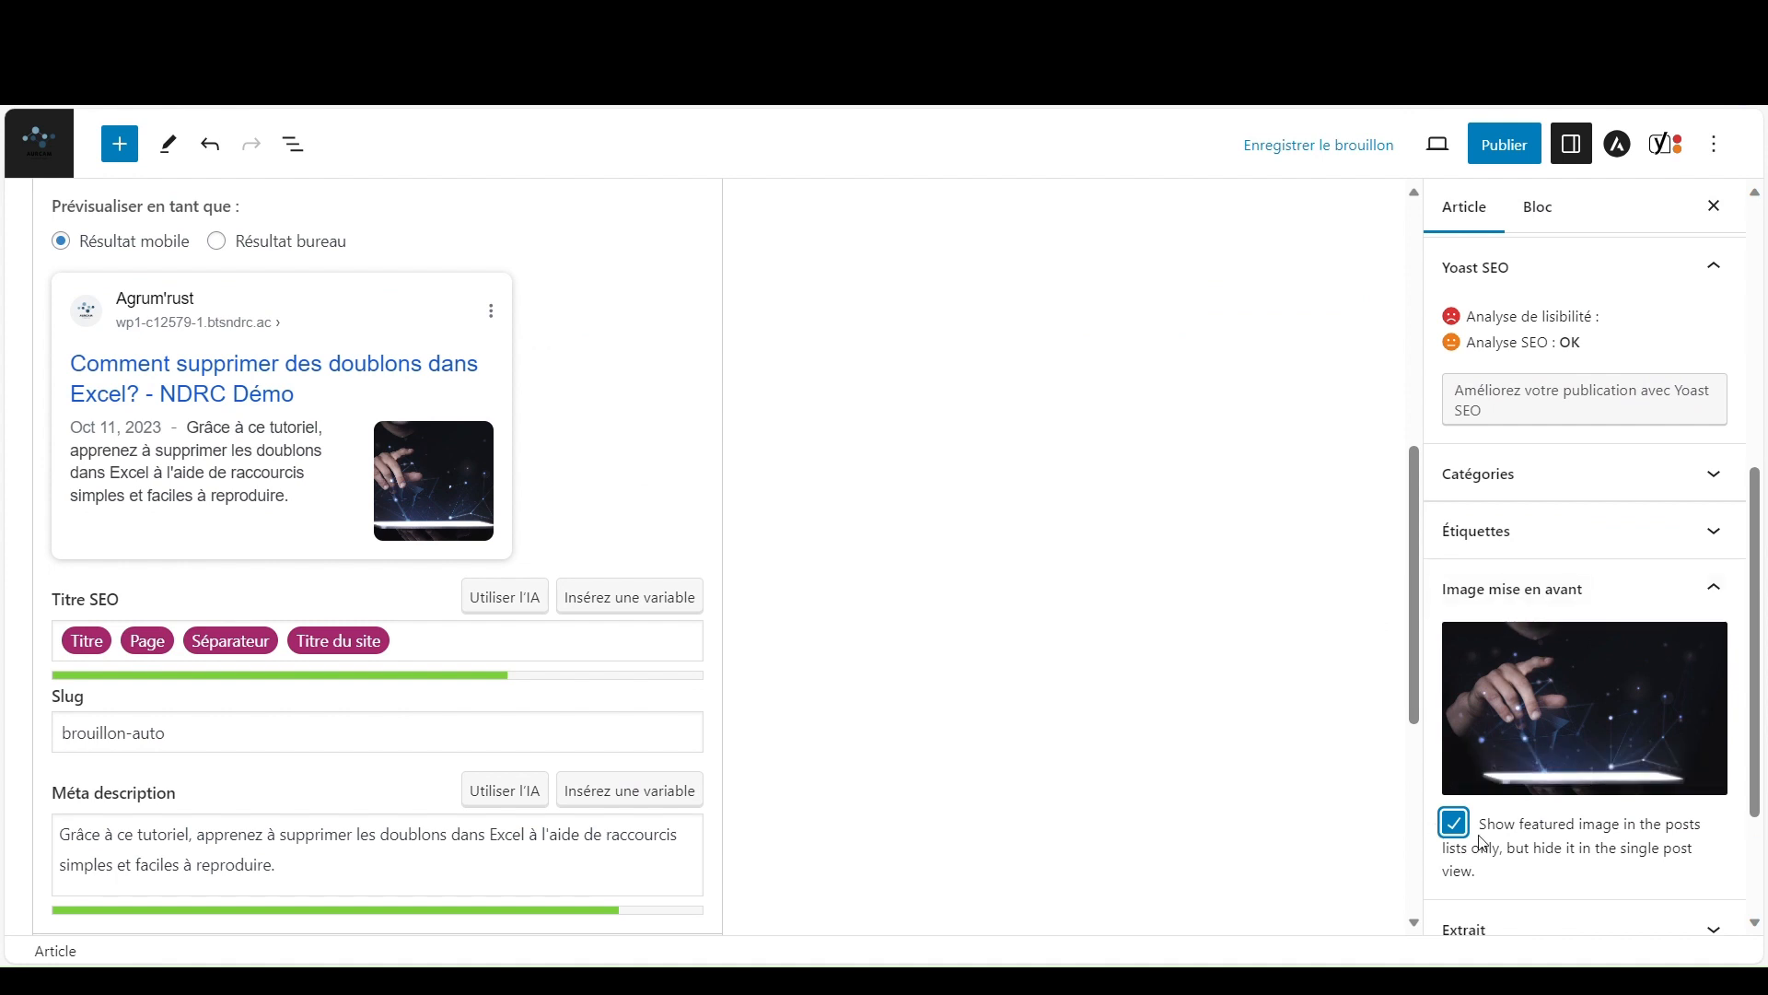
scroll(1556, 840, down, 2)
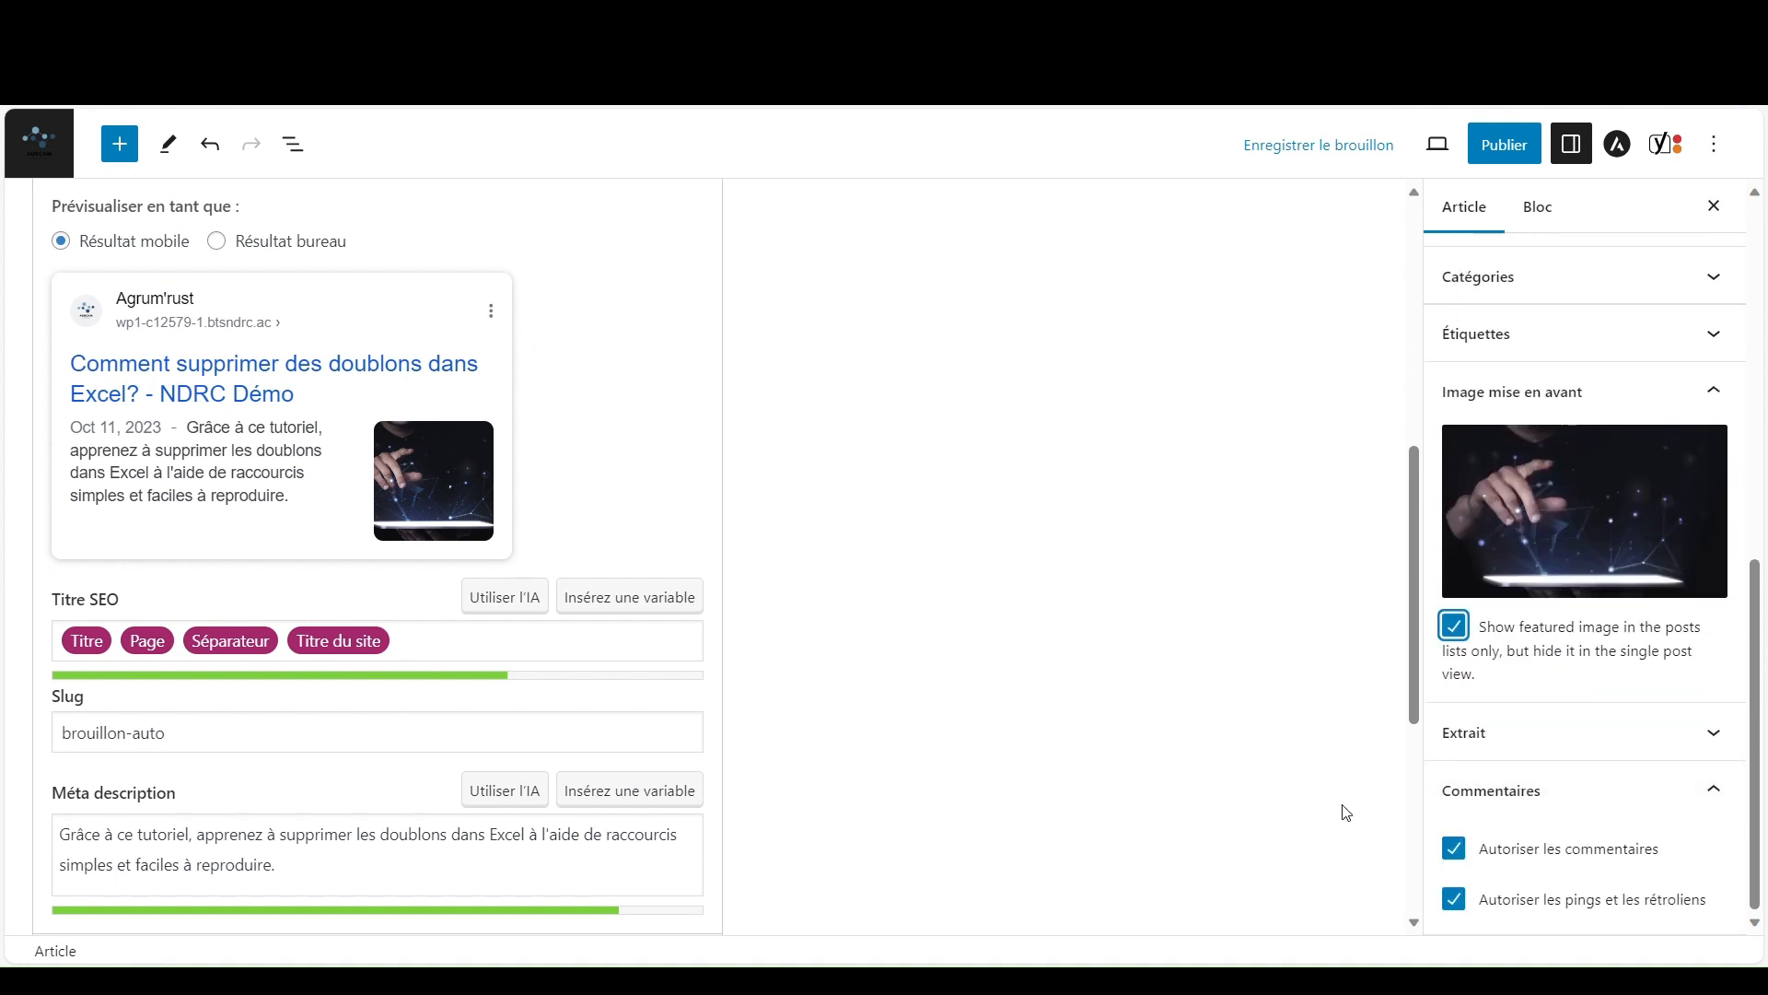
Step: Assign the article to the categories Tuto et astuces and Bureautique, with Bureautique as the primary category
scroll(1251, 787, up, 2)
scroll(1661, 744, up, 2)
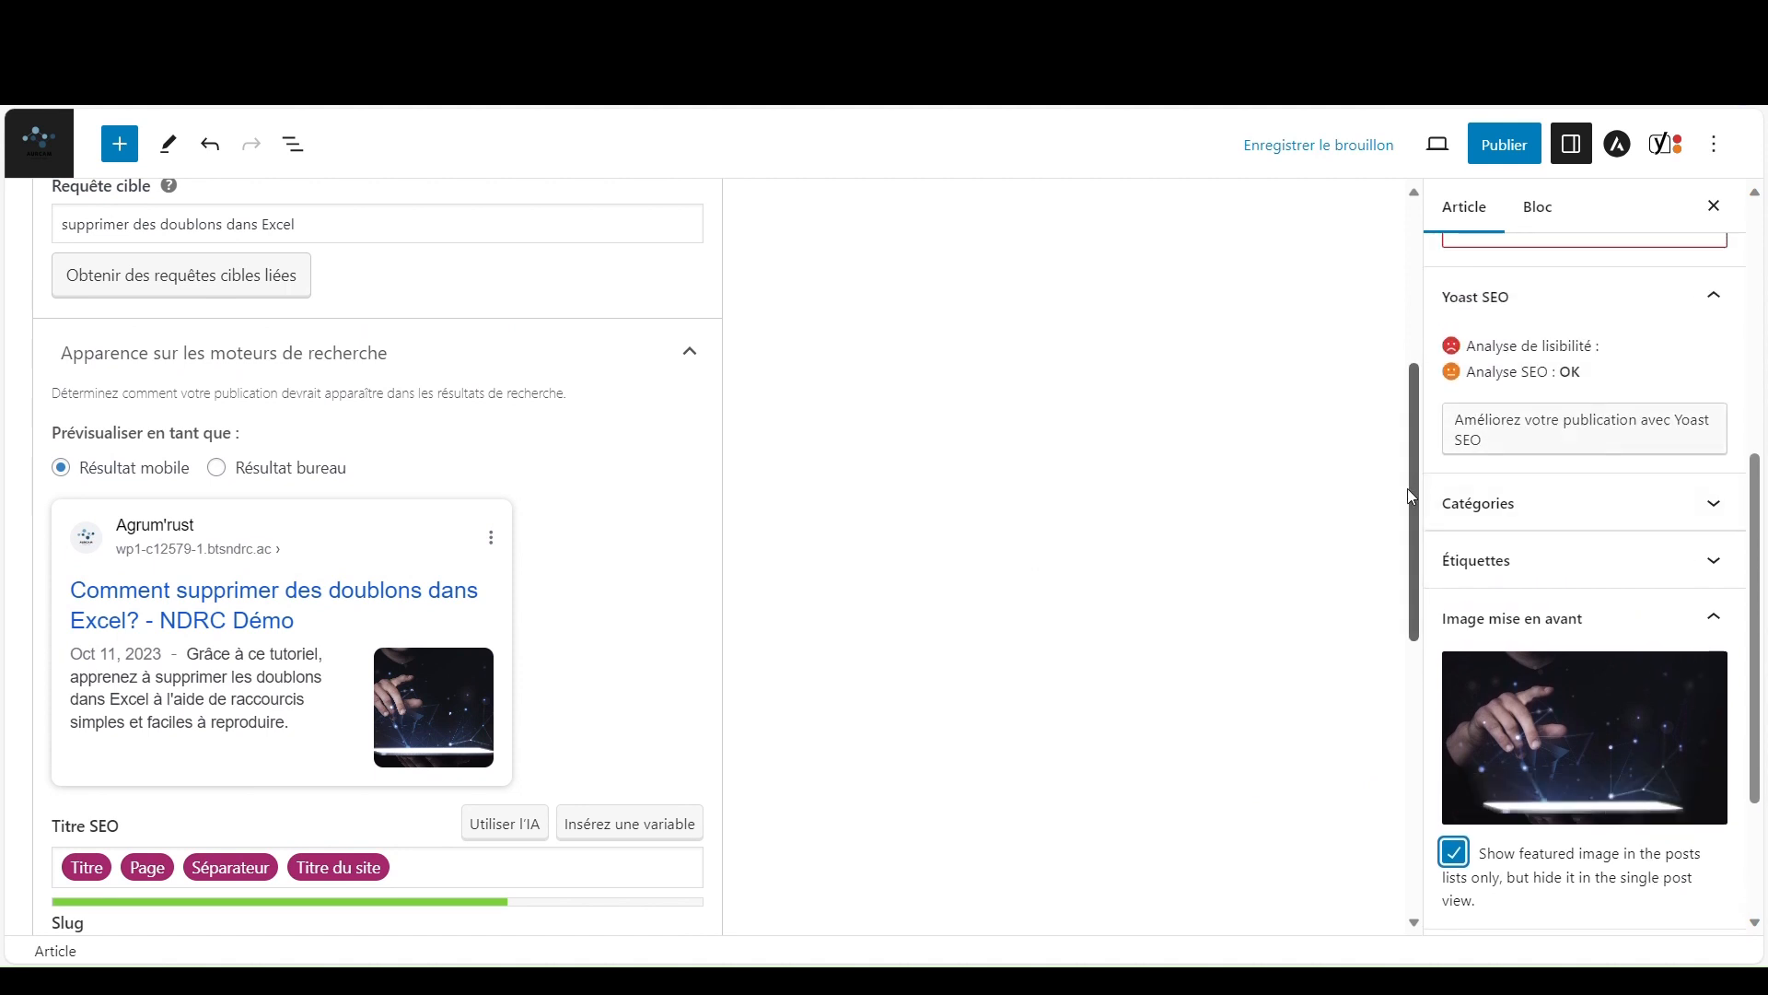
click(1507, 513)
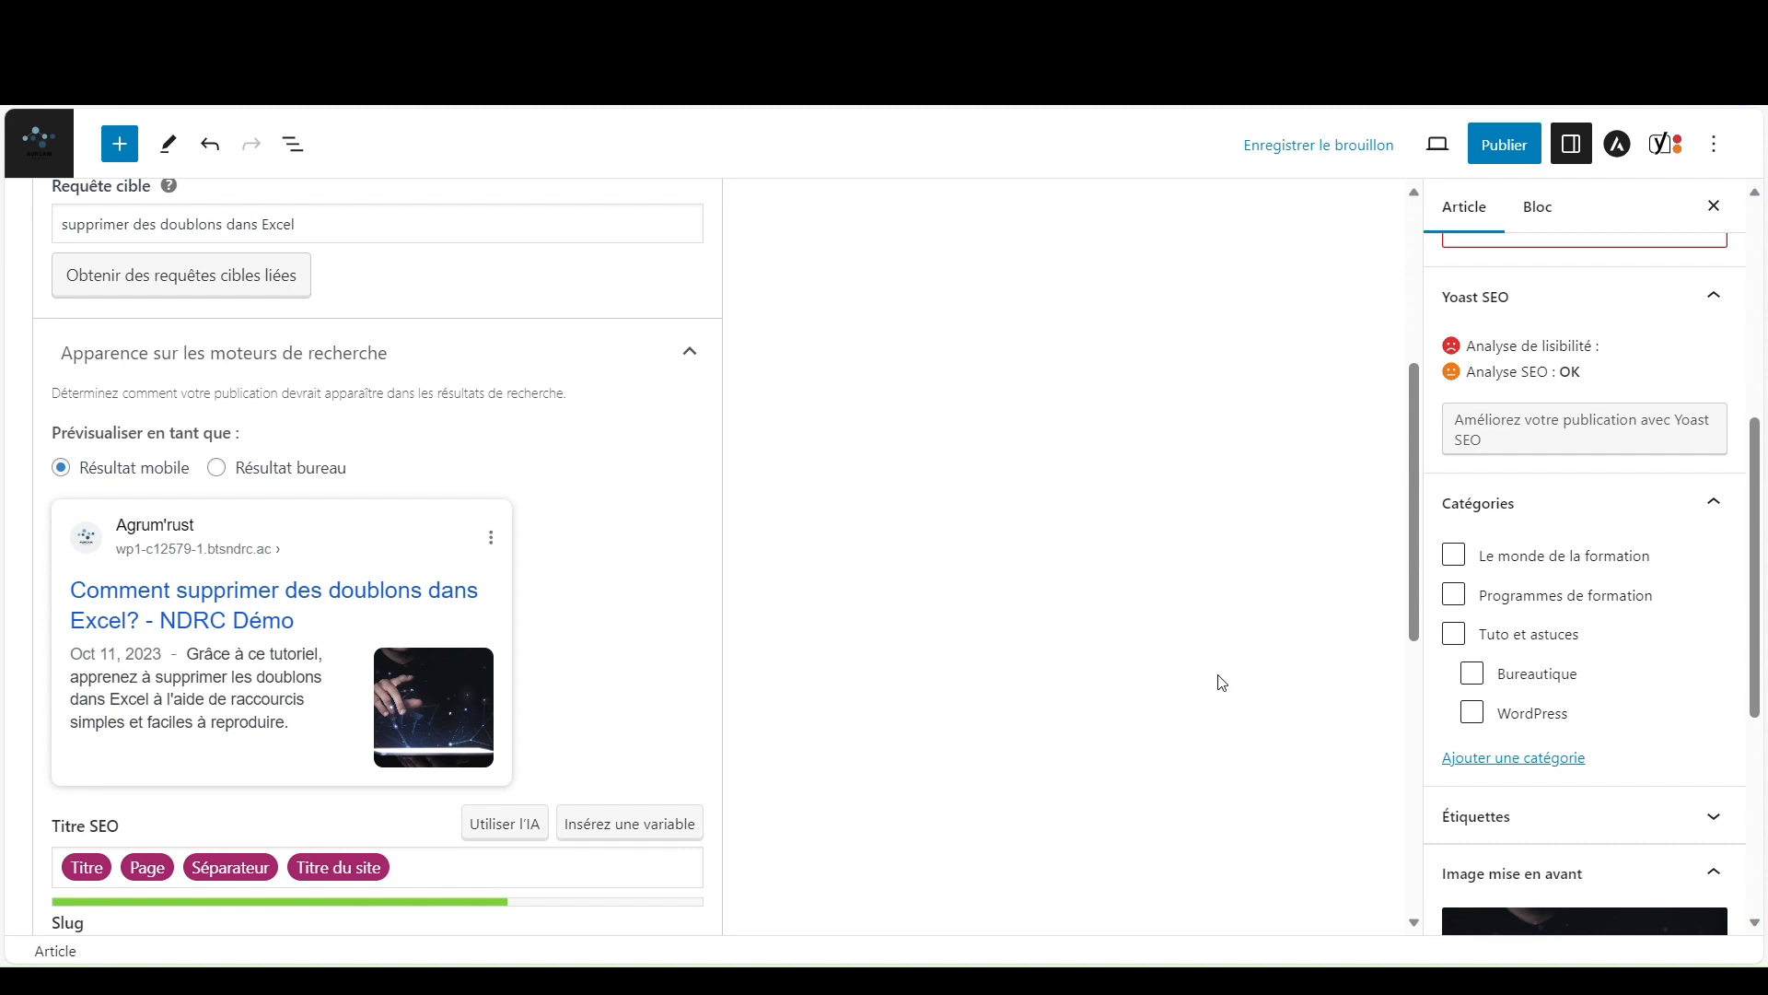
scroll(1222, 682, up, 5)
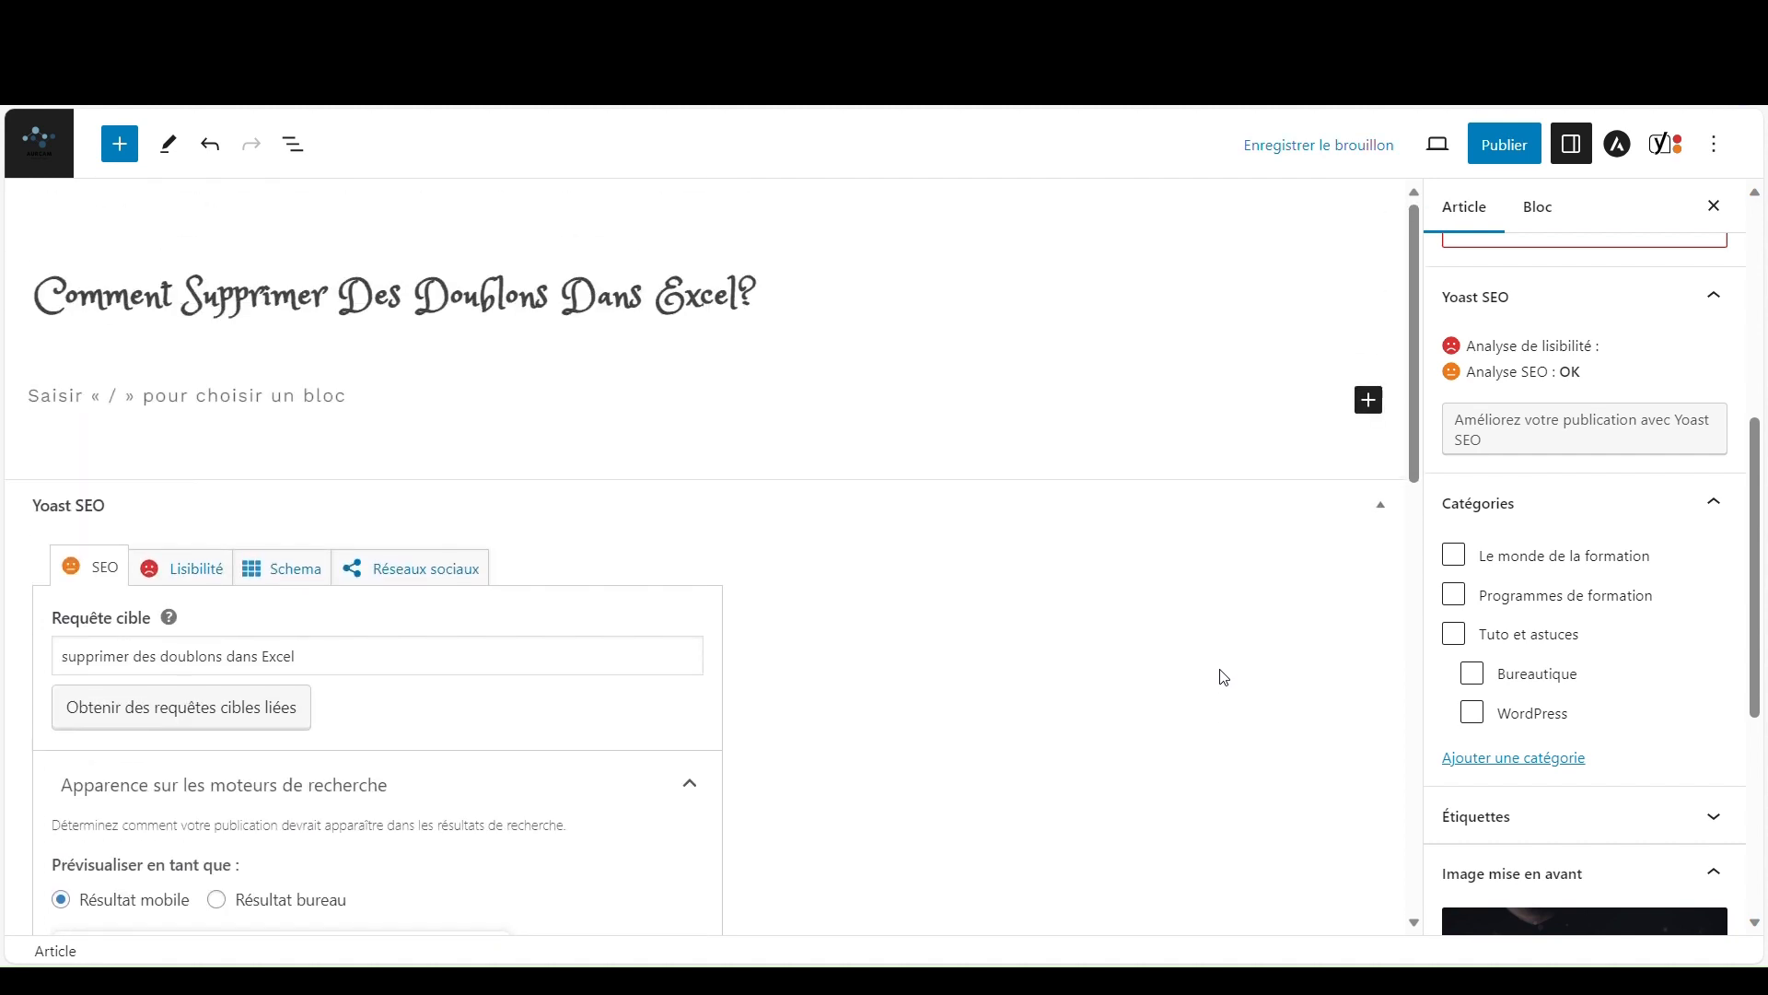
click(1456, 636)
click(1473, 674)
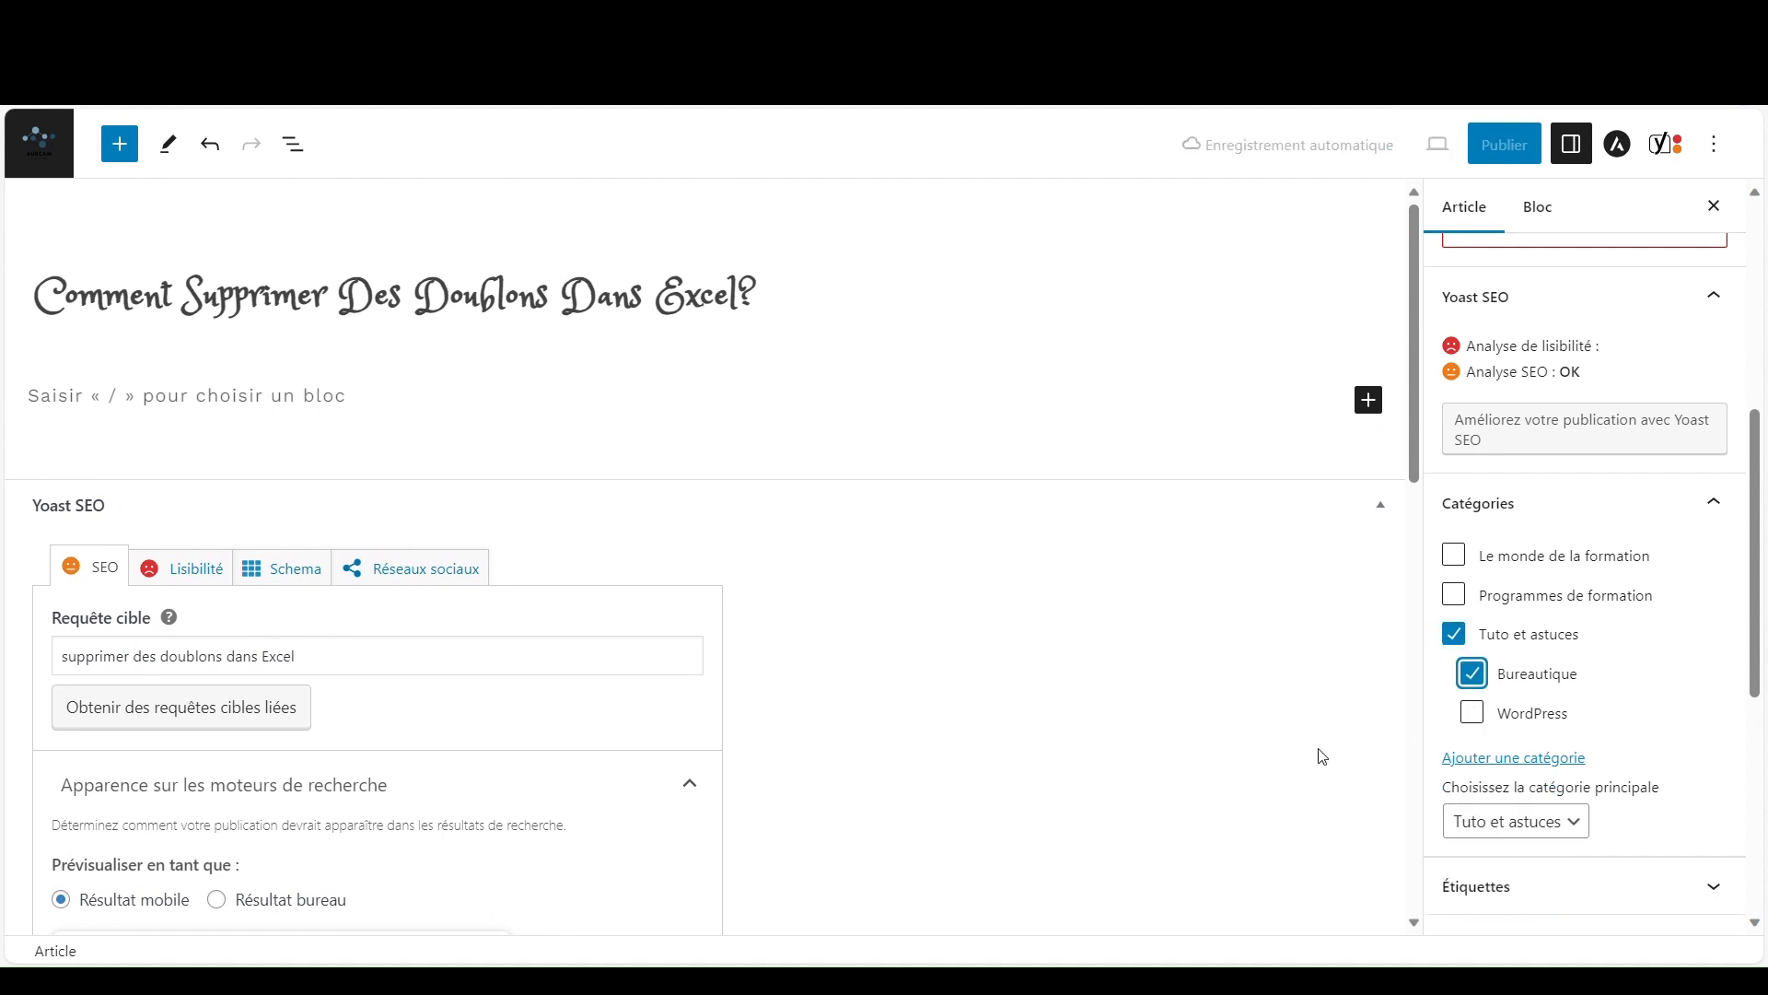
scroll(1694, 674, down, 3)
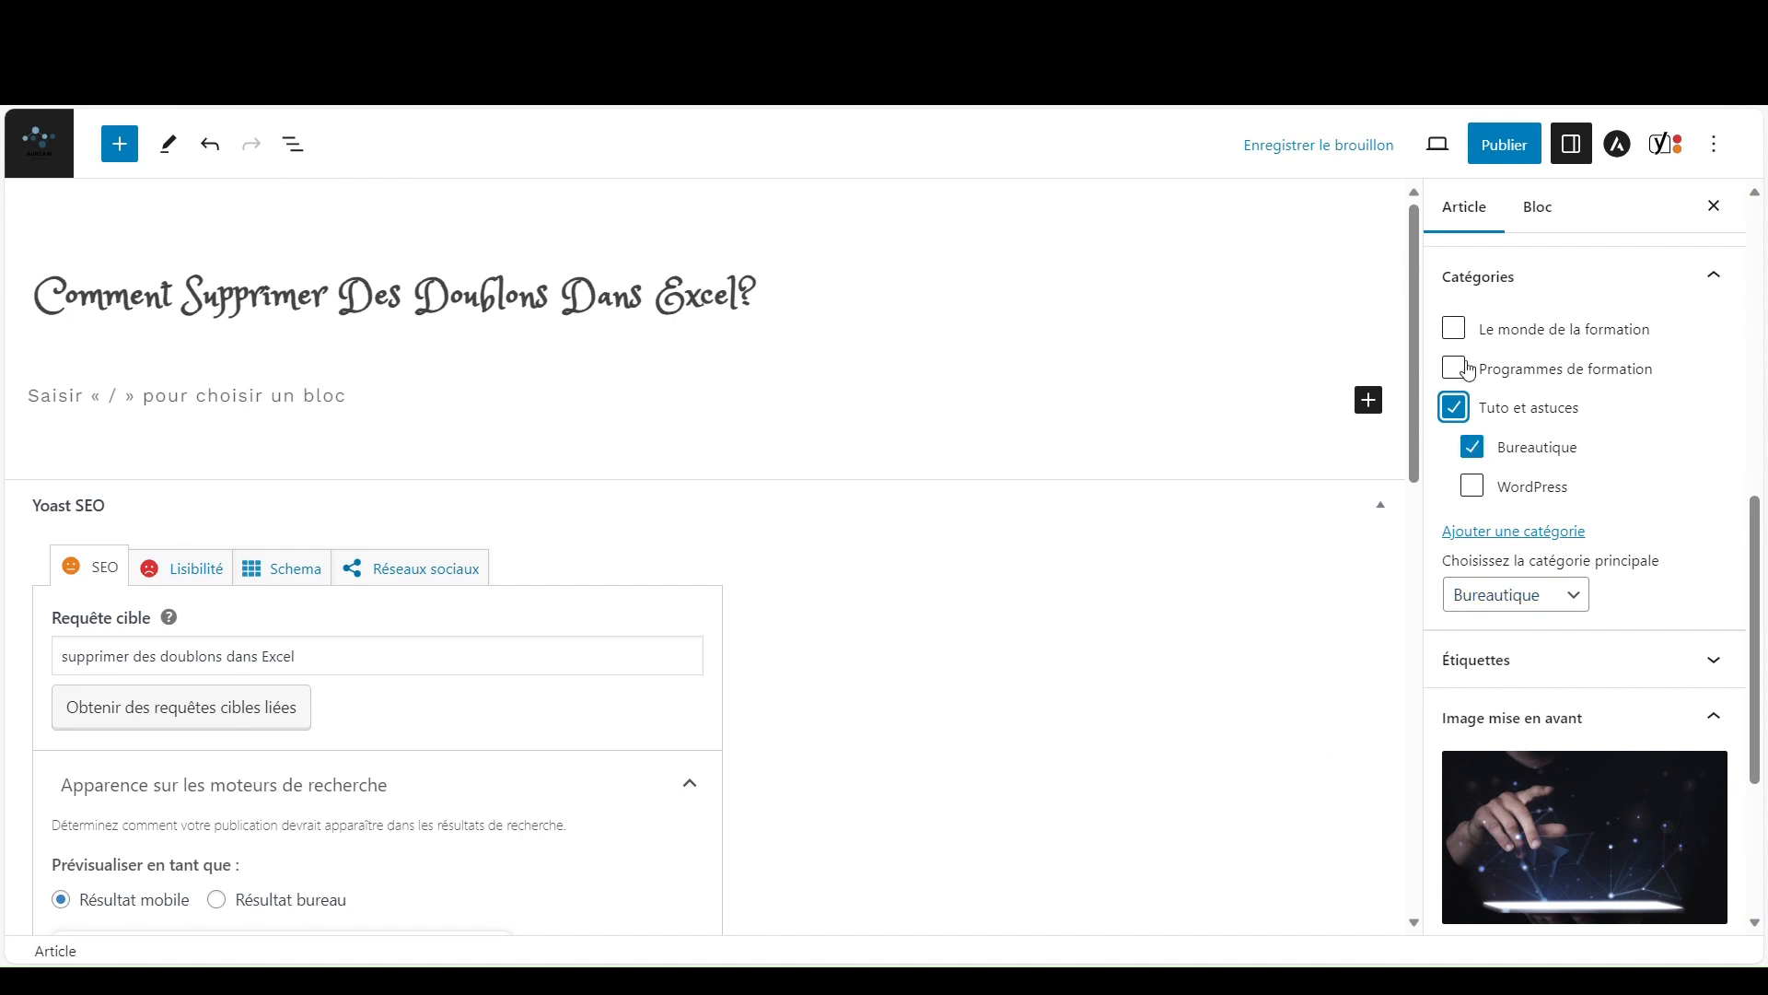
click(1582, 608)
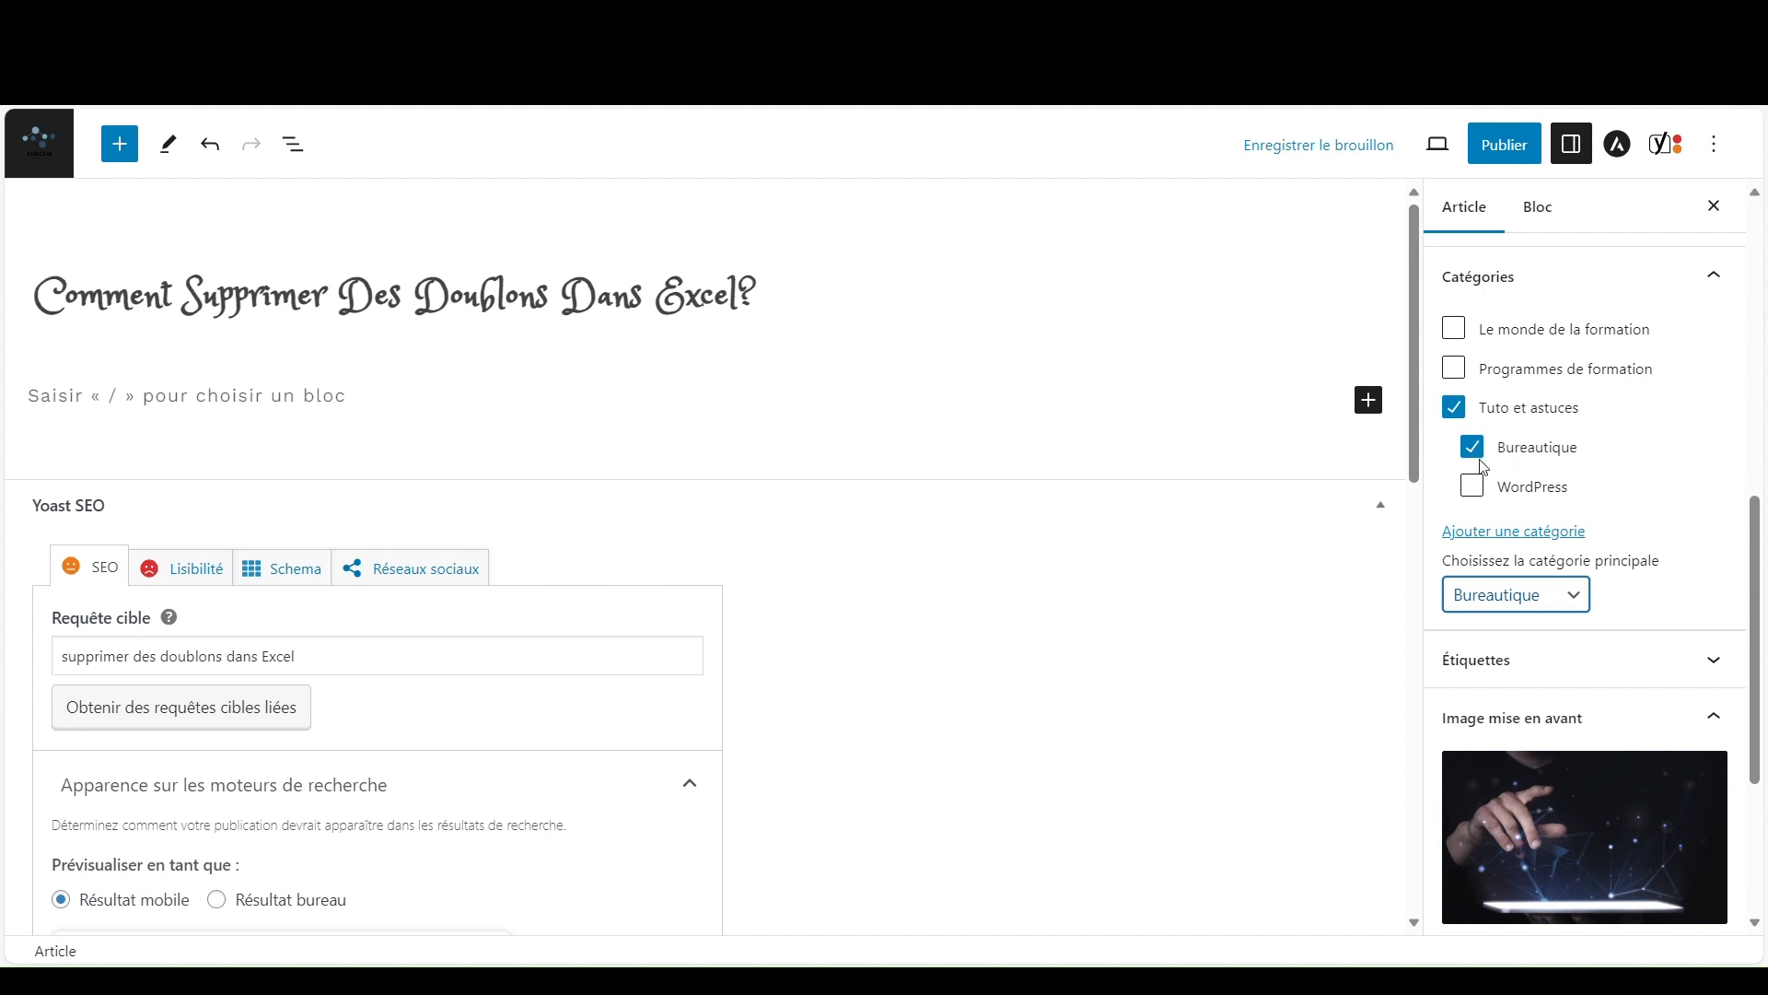
Step: Add tags to the article, including "excel", "doublons" and "google sheets"
click(1616, 677)
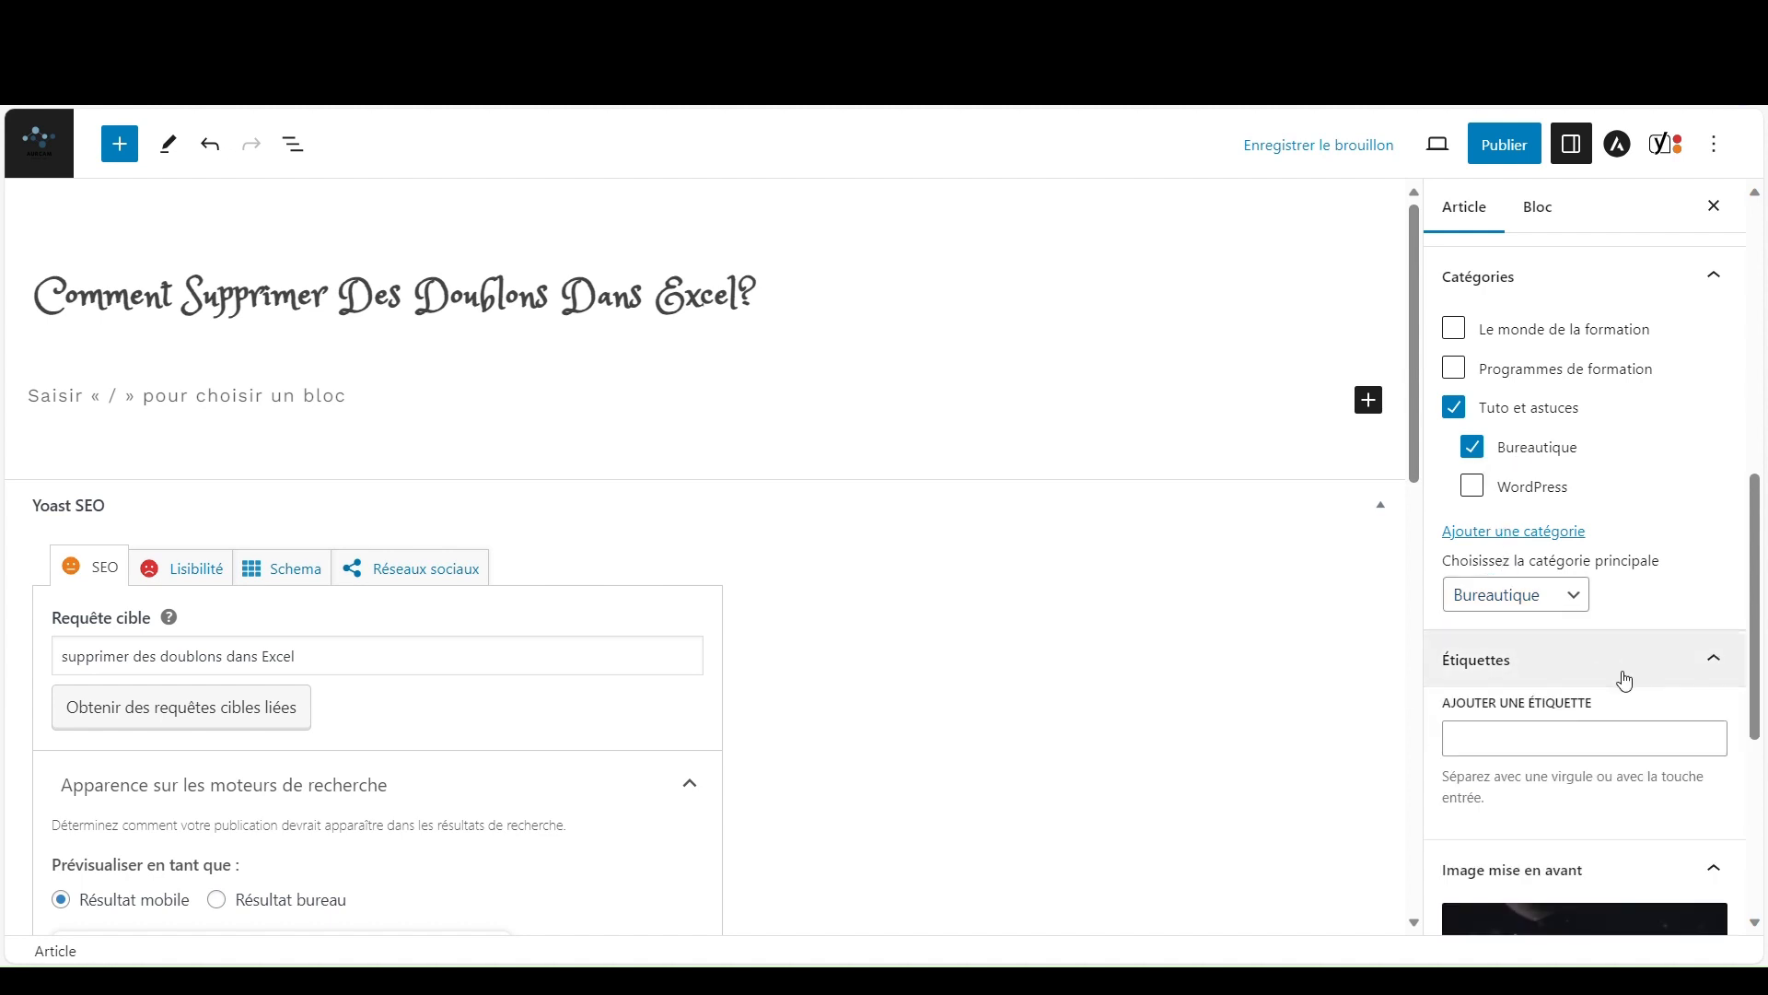
scroll(1618, 683, down, 2)
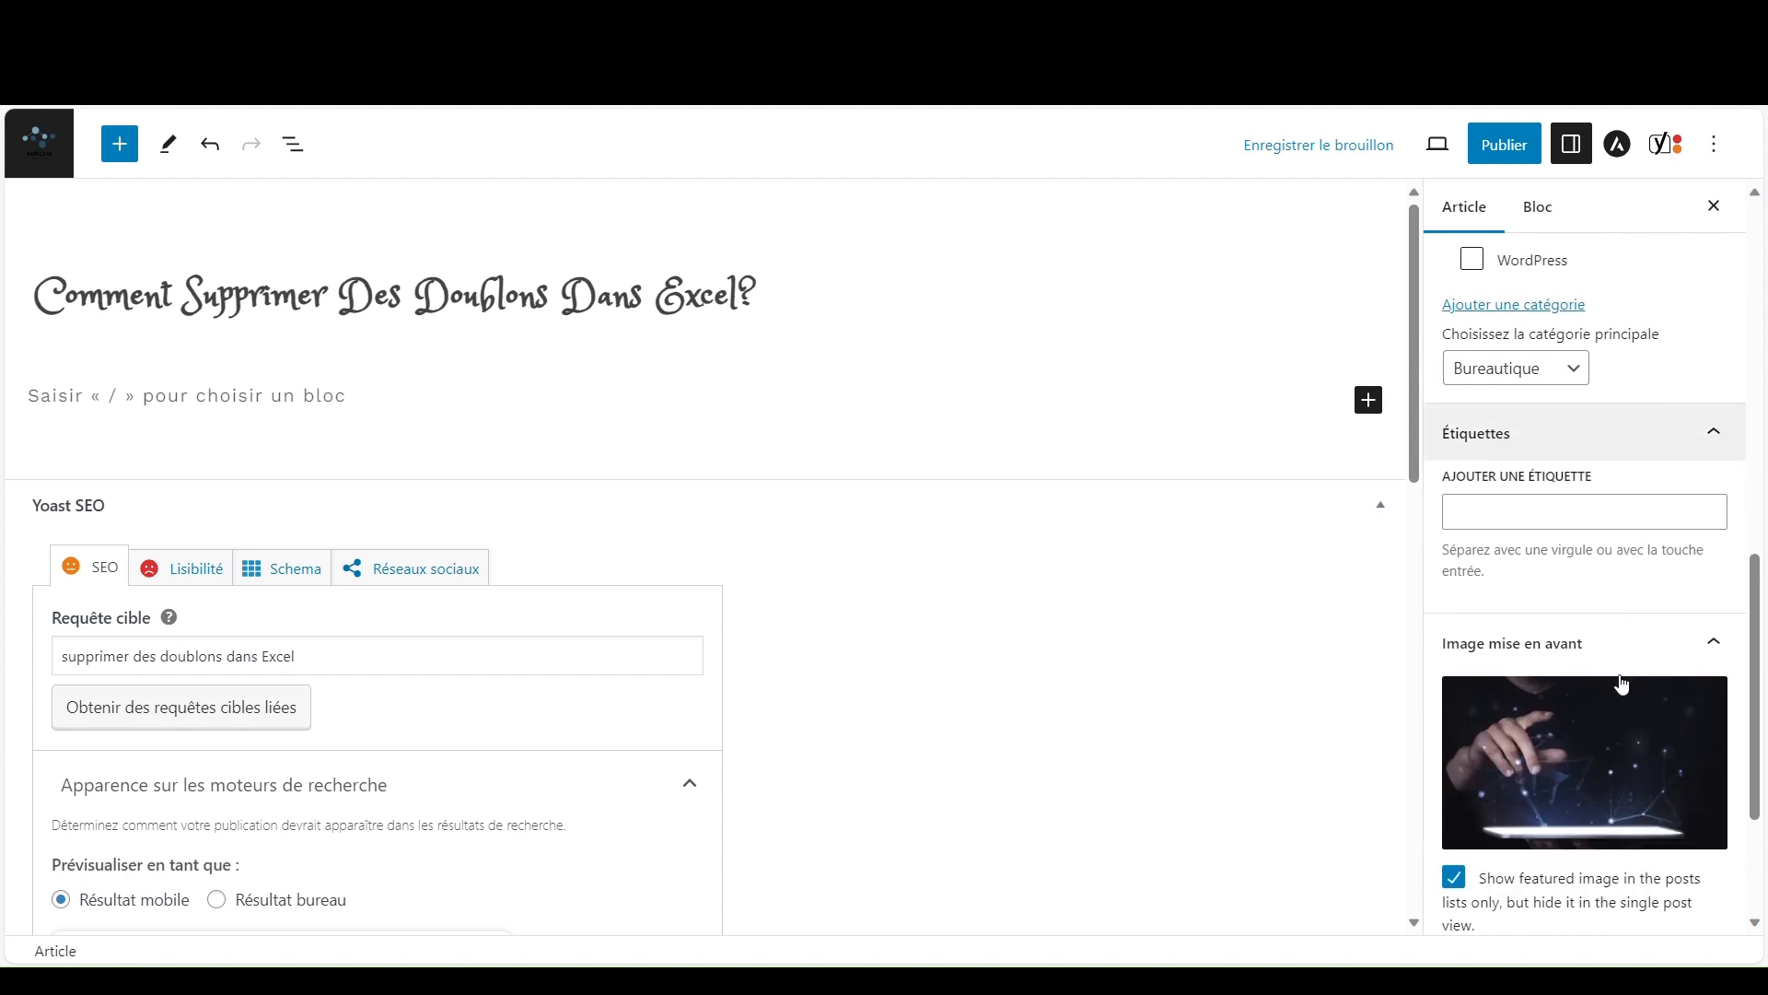
click(1559, 522)
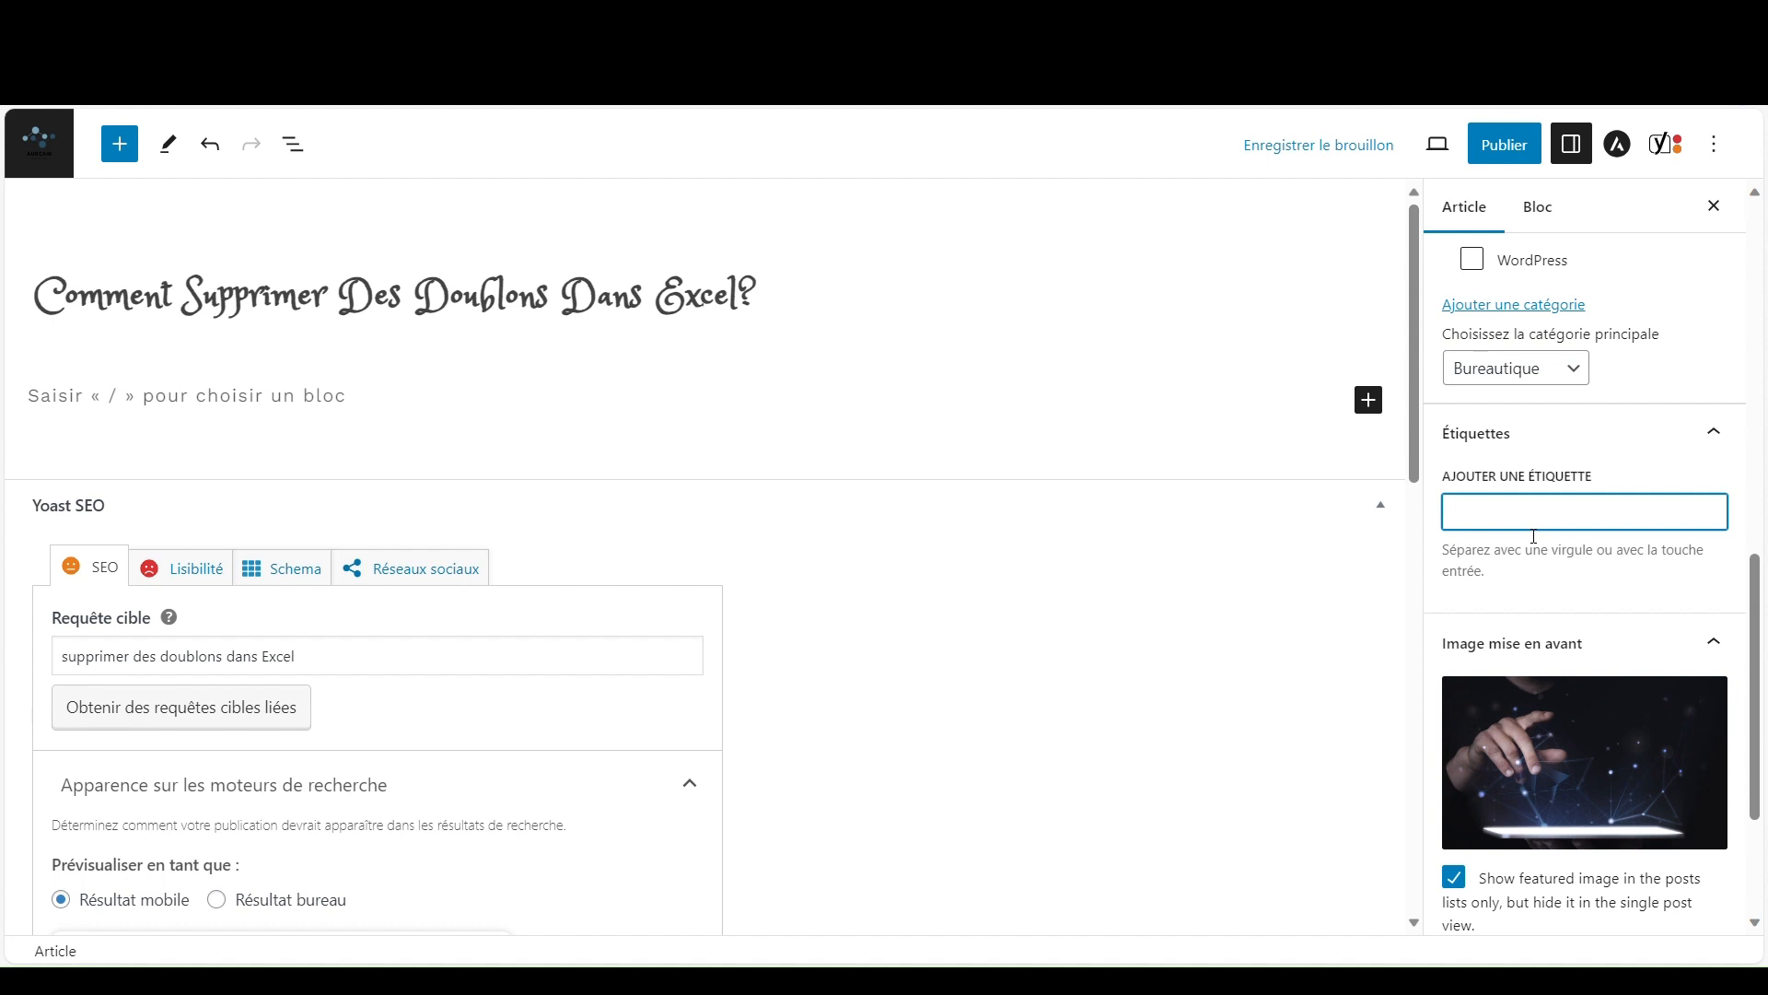
text(excel)
key(Return)
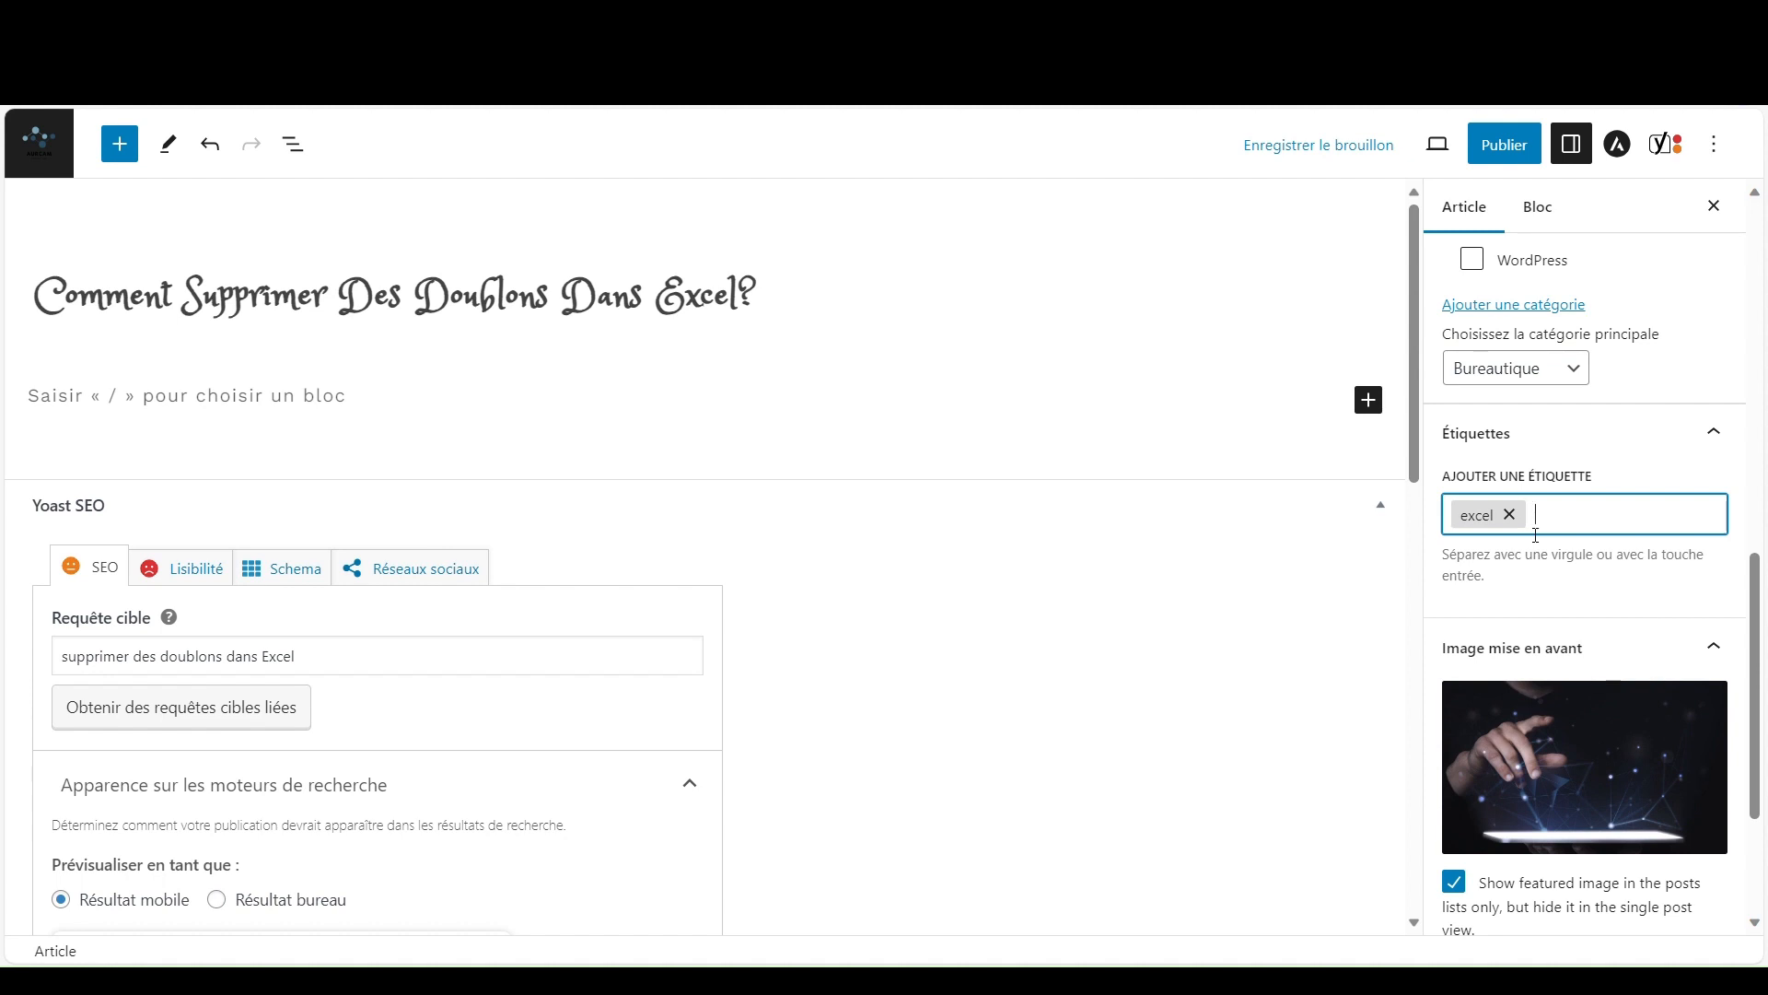
text(doublons)
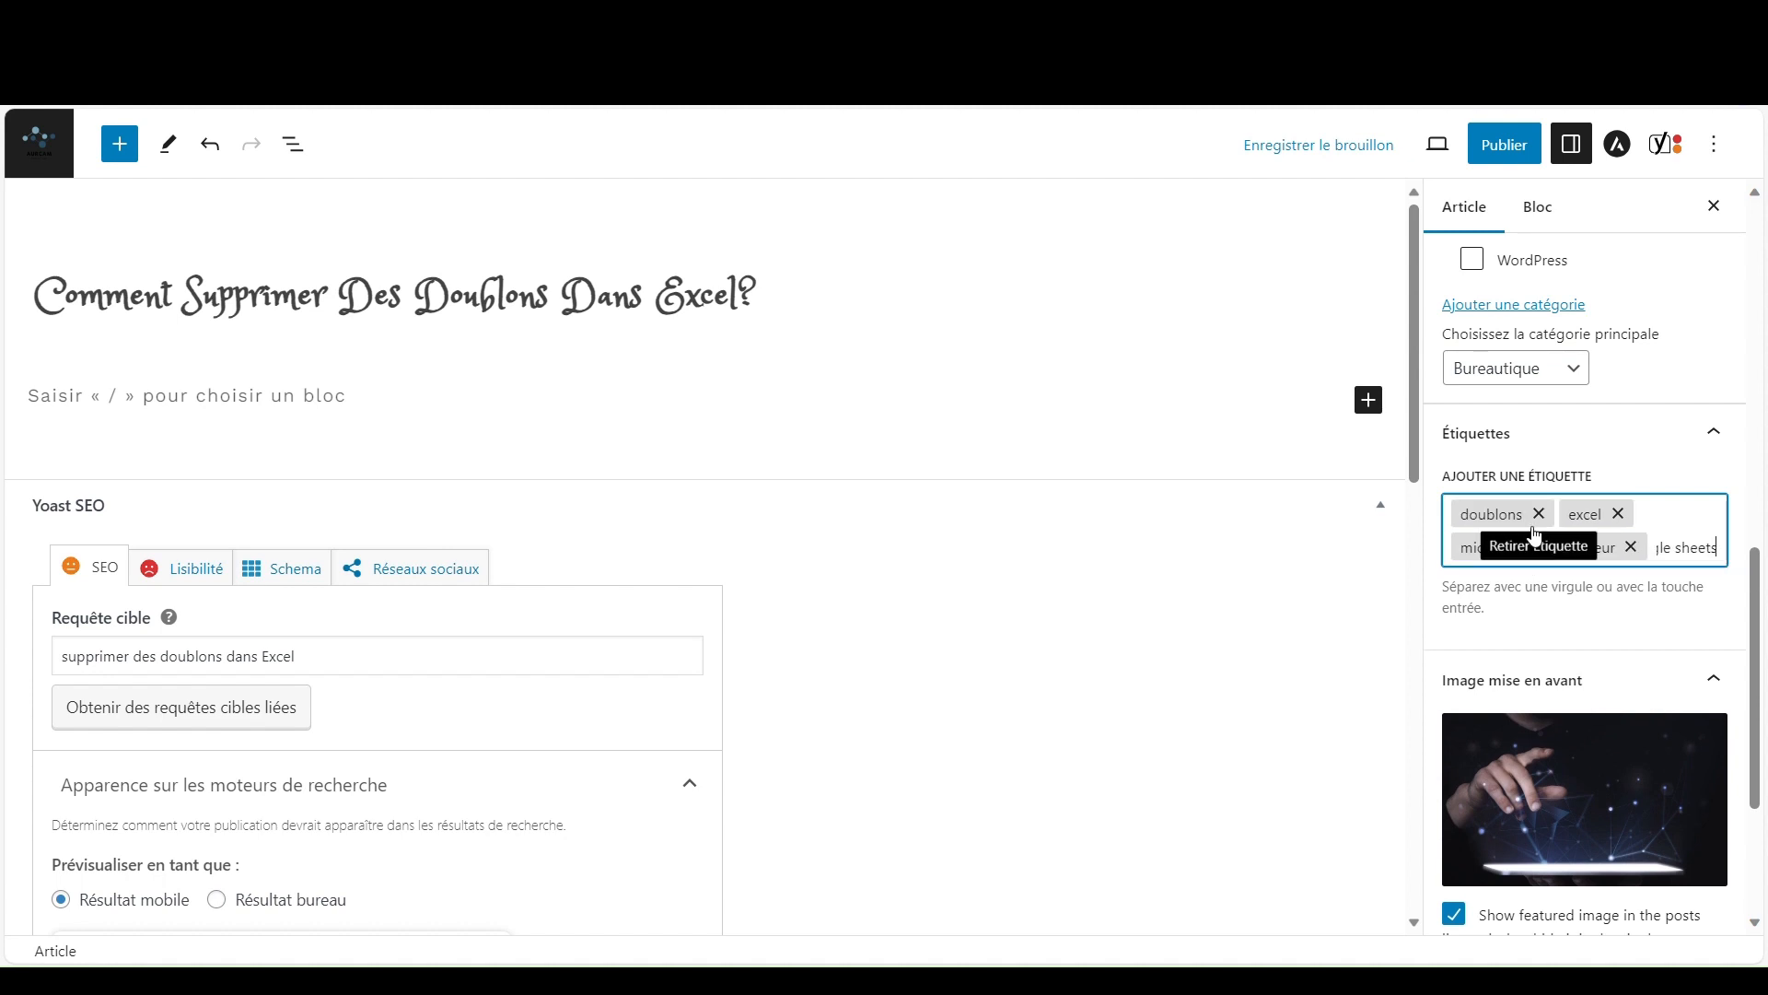
key(Return)
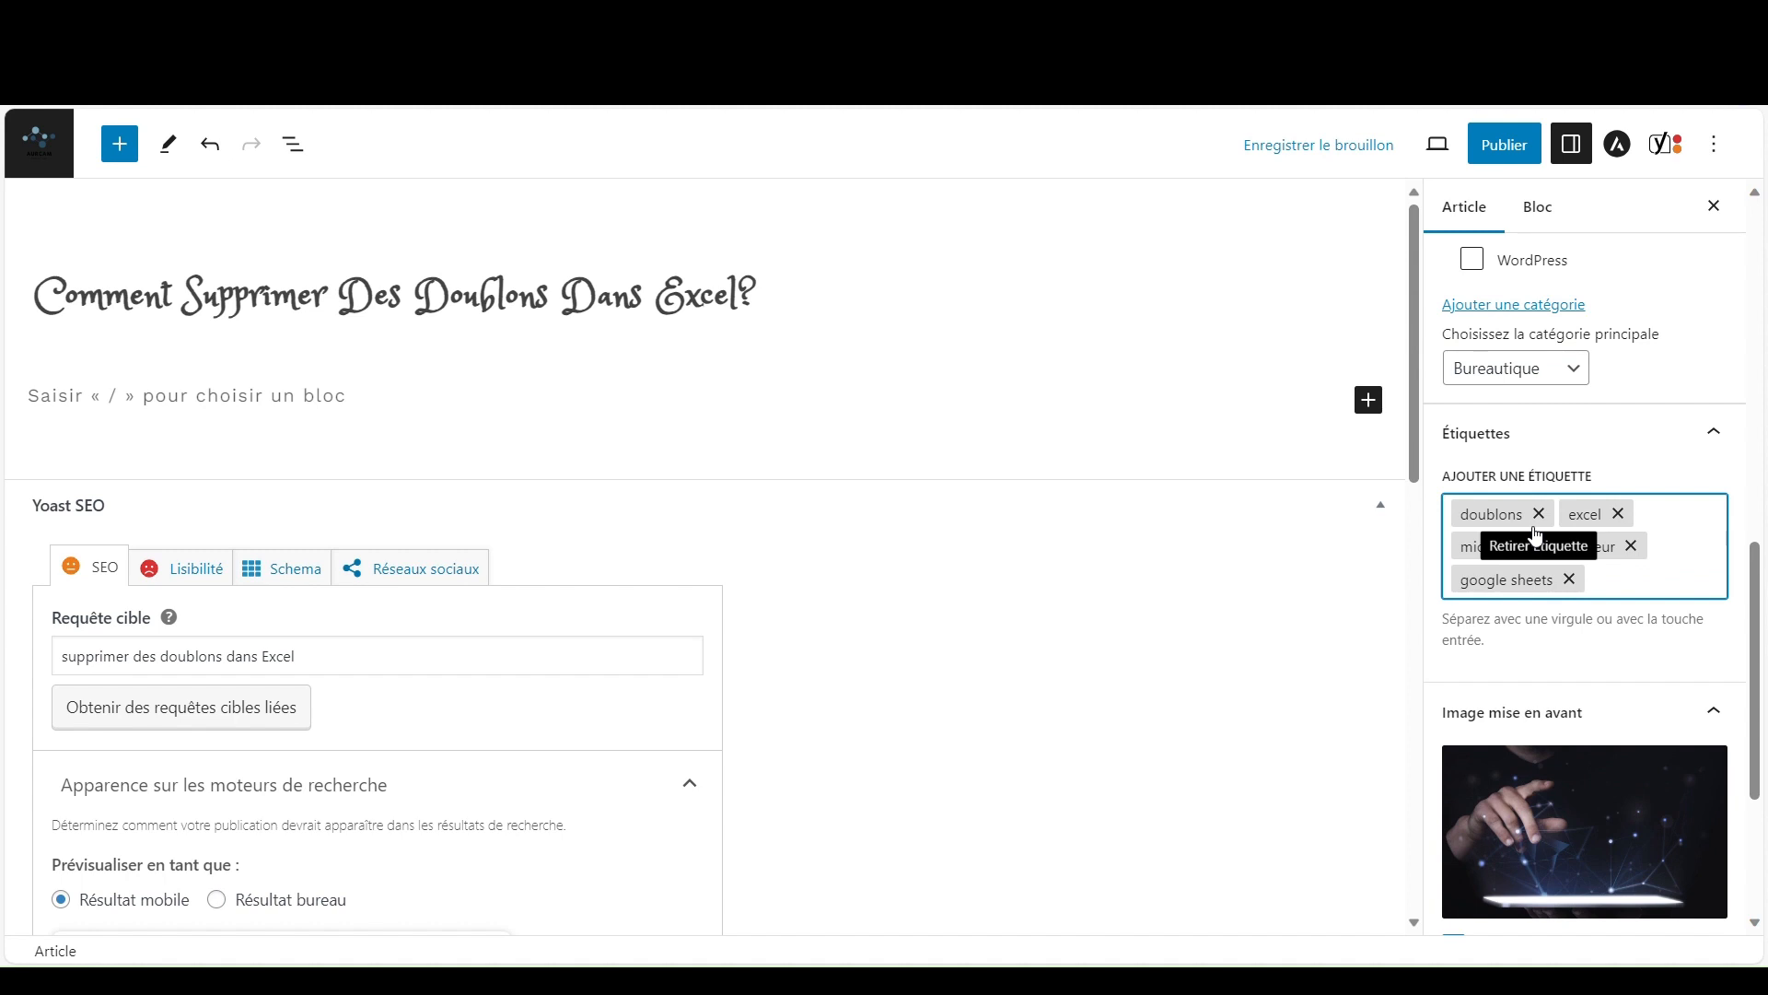
Step: Copy the Yoast SEO meta description into the article's excerpt
scroll(1677, 692, down, 4)
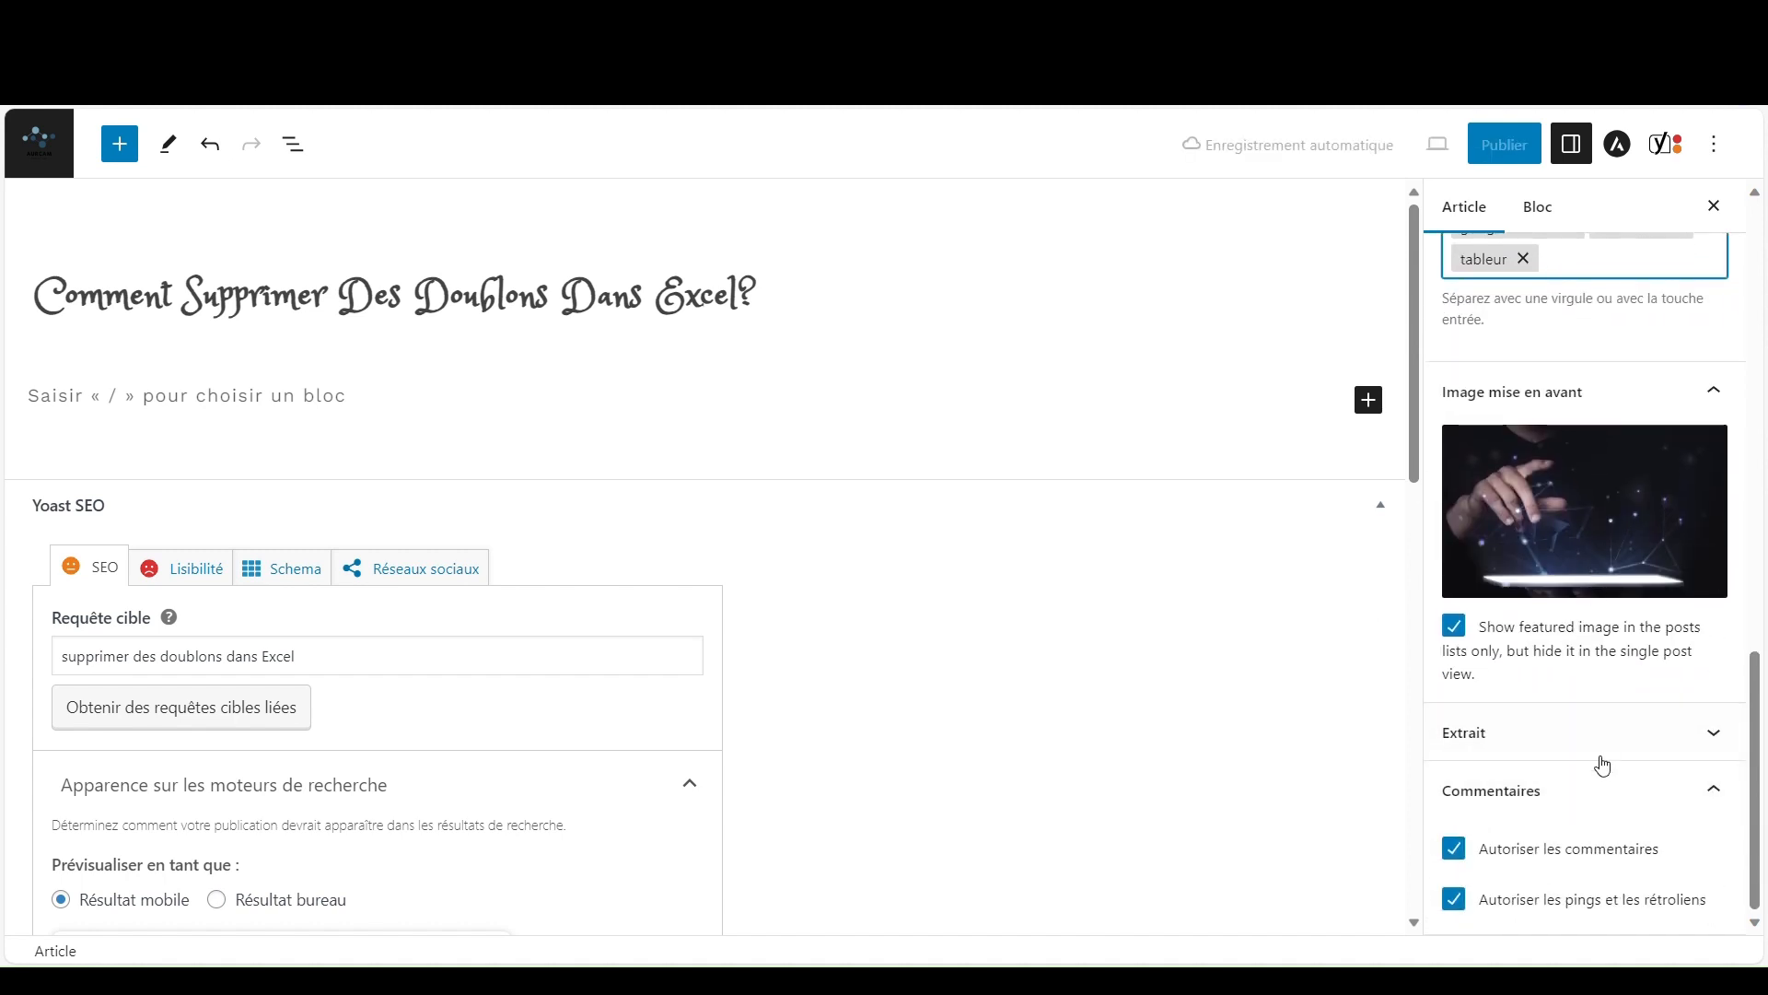
click(1490, 744)
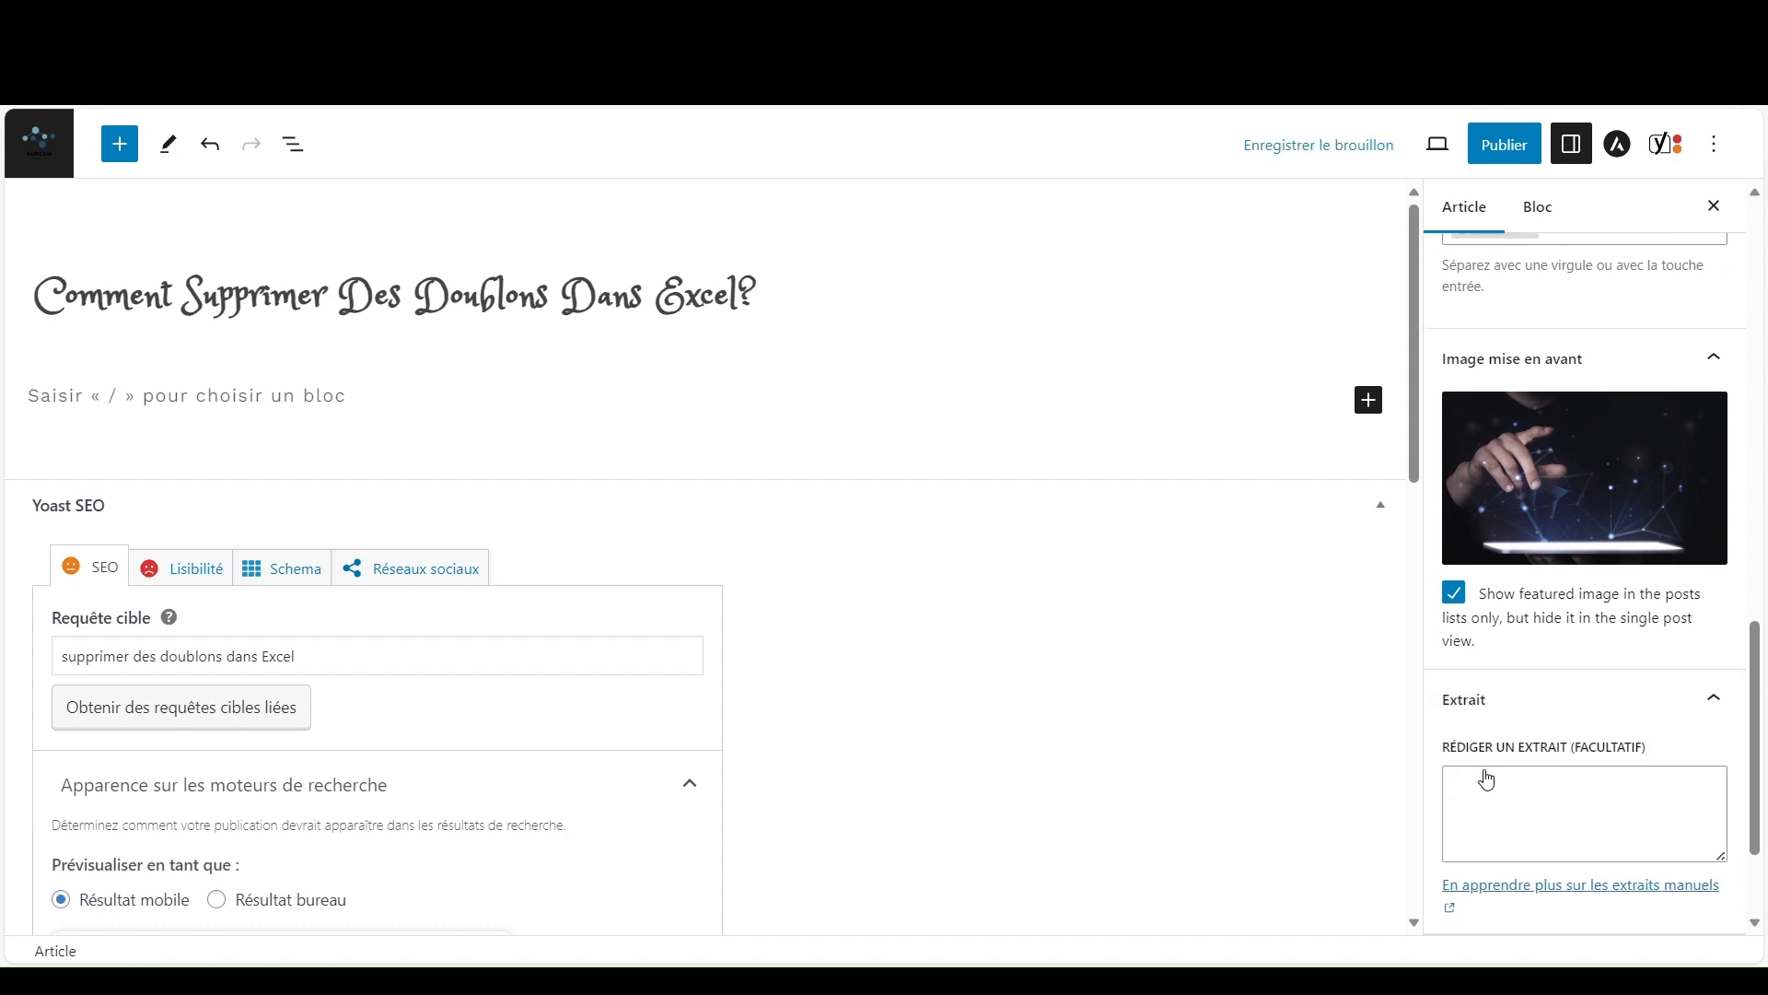
scroll(1488, 801, down, 2)
click(1522, 694)
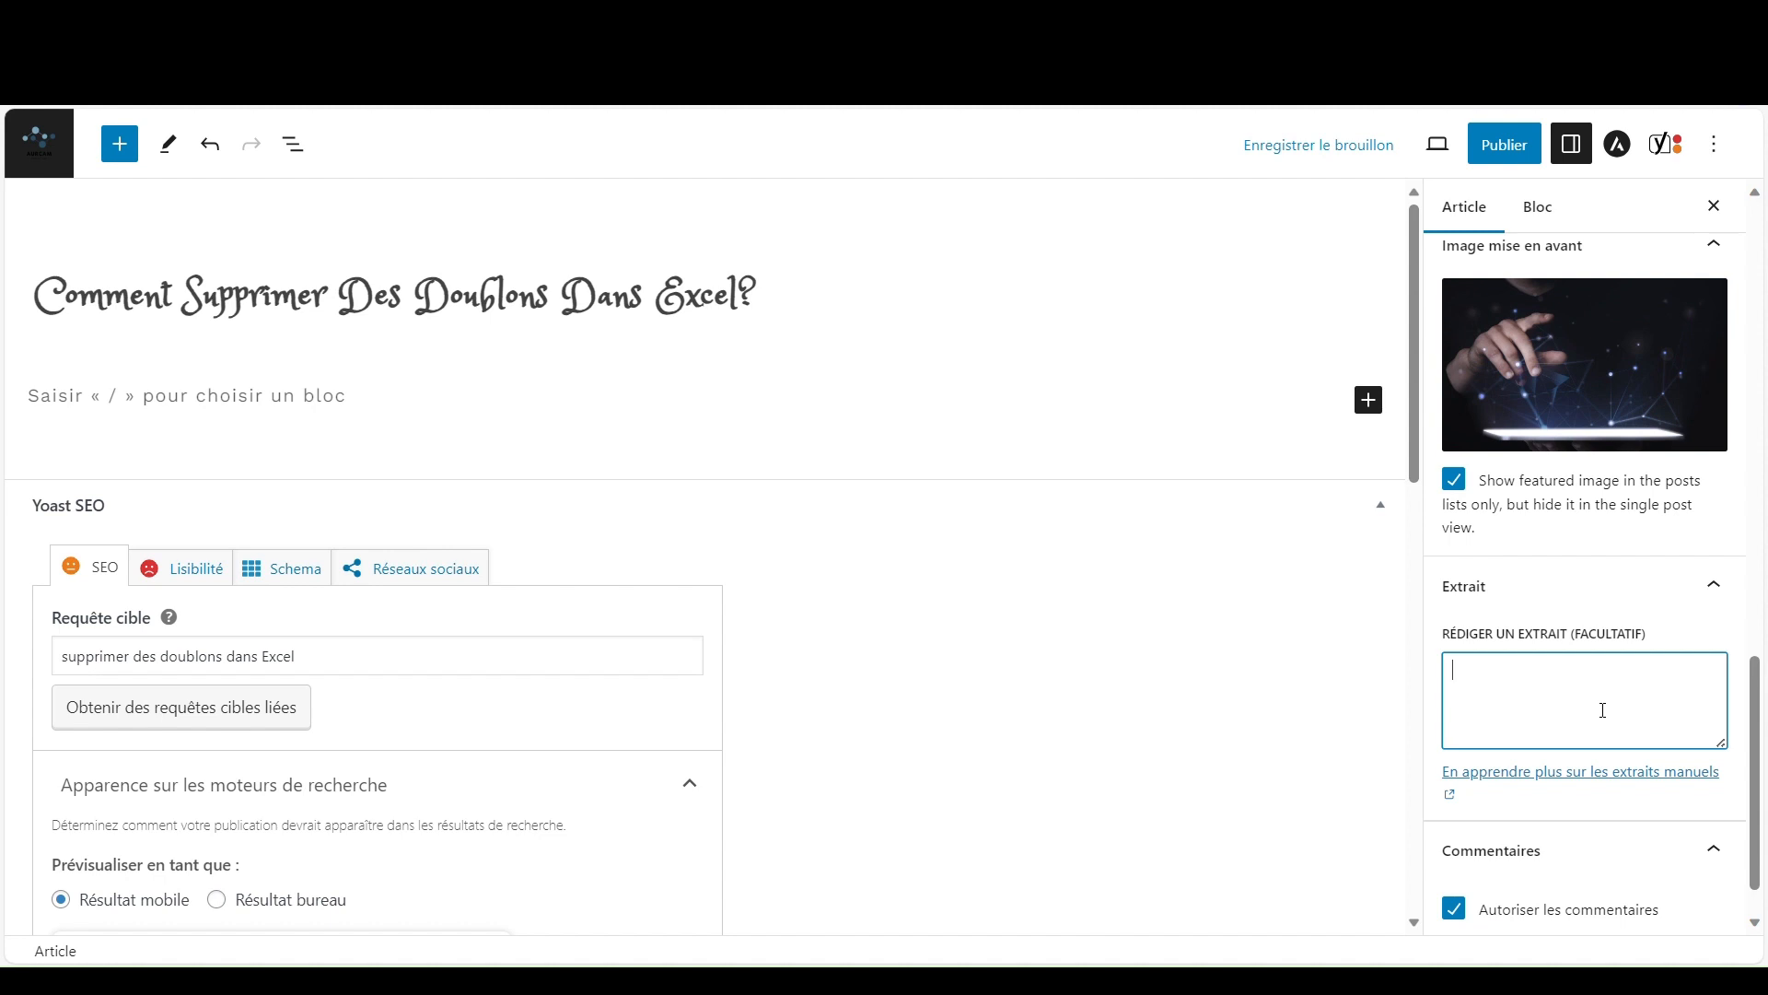
scroll(541, 809, down, 10)
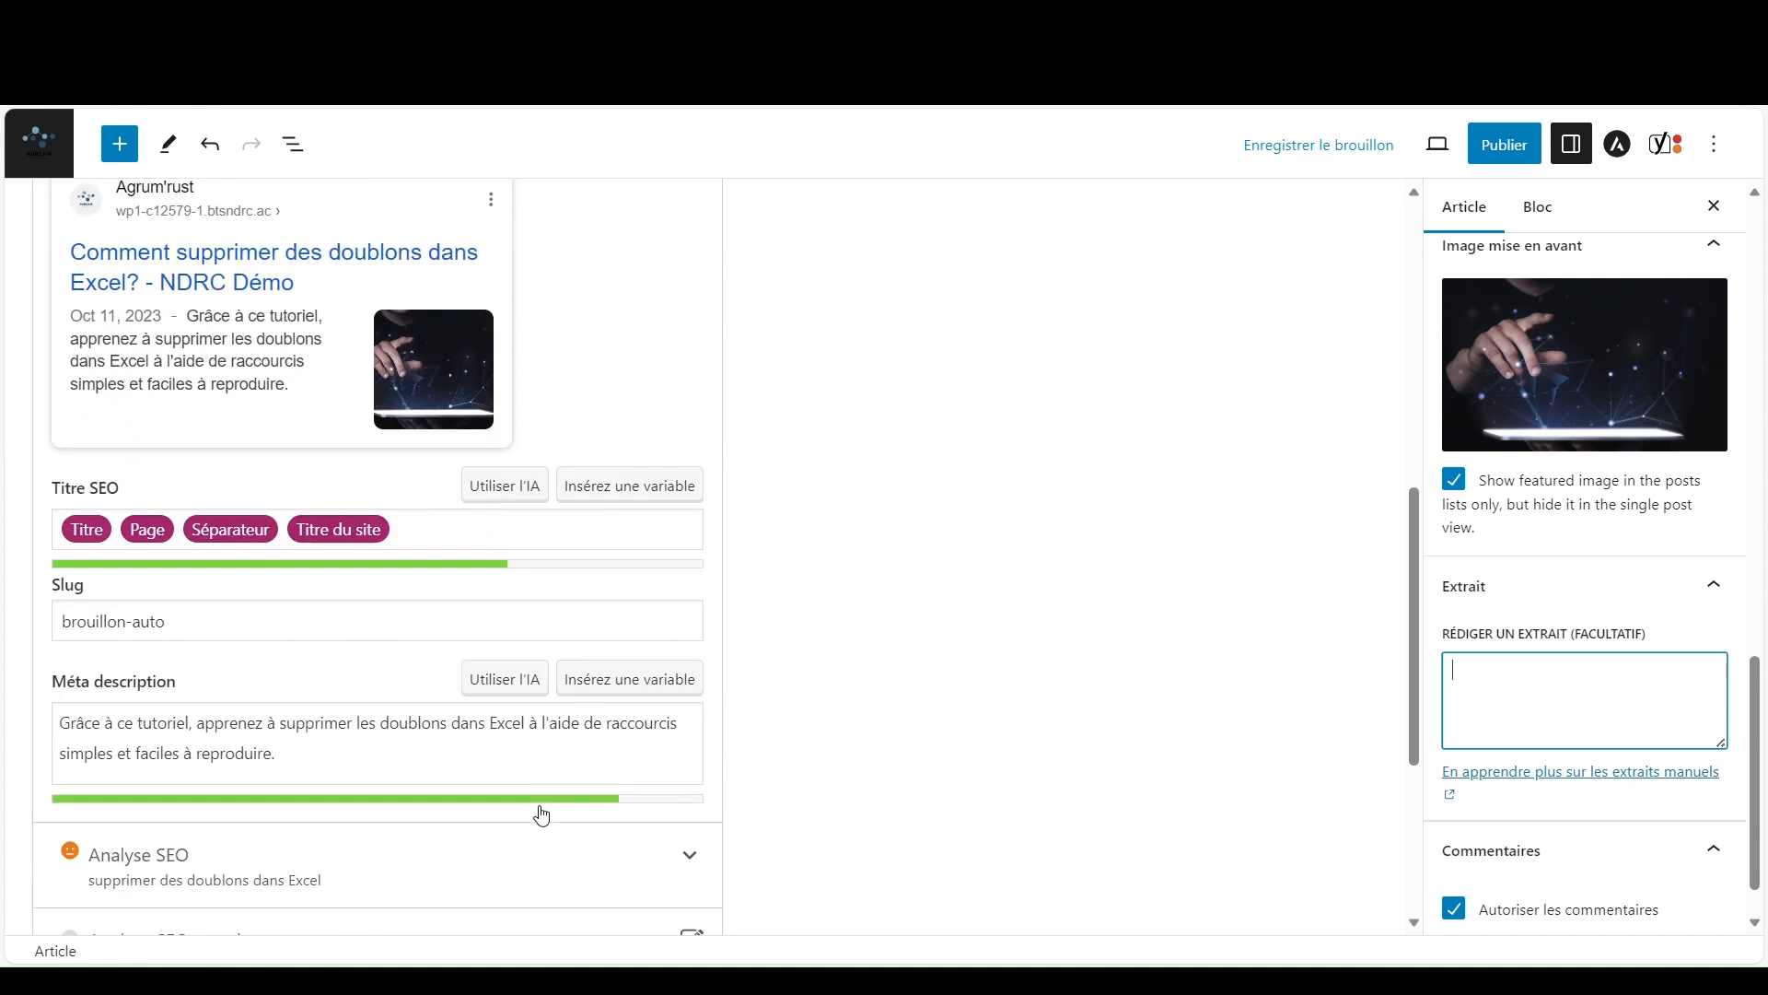
click(258, 730)
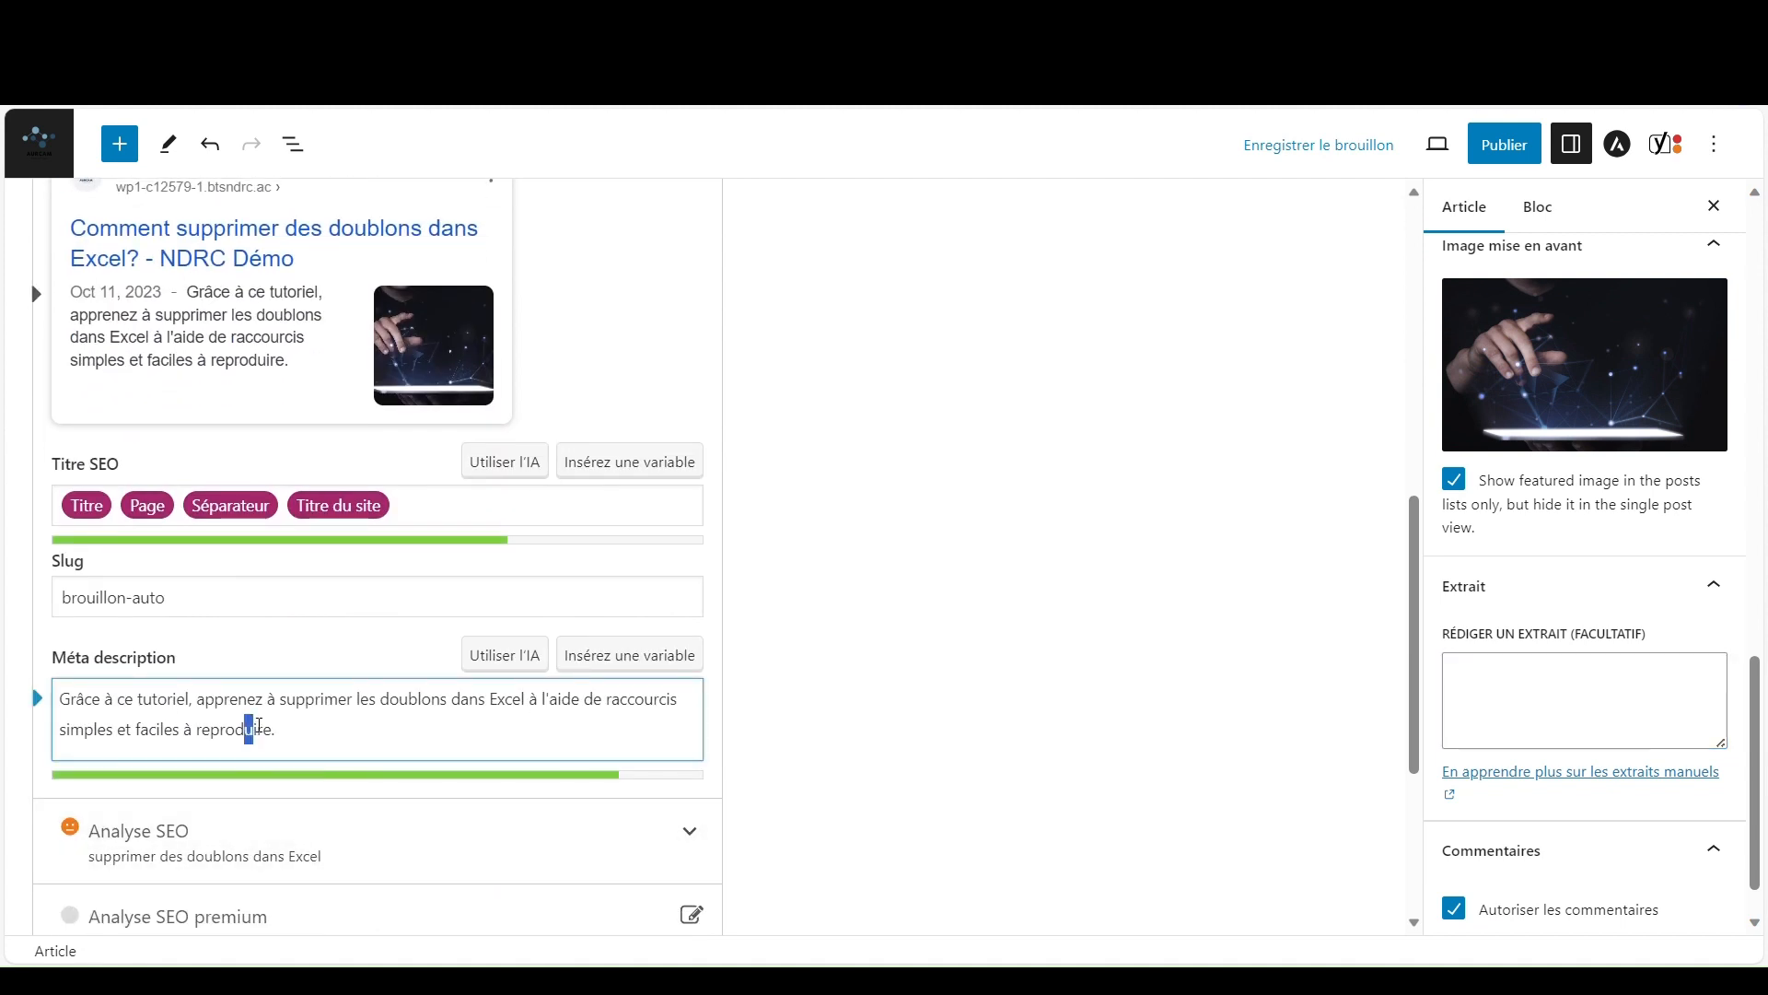
triple_click(267, 741)
key(ctrl+c)
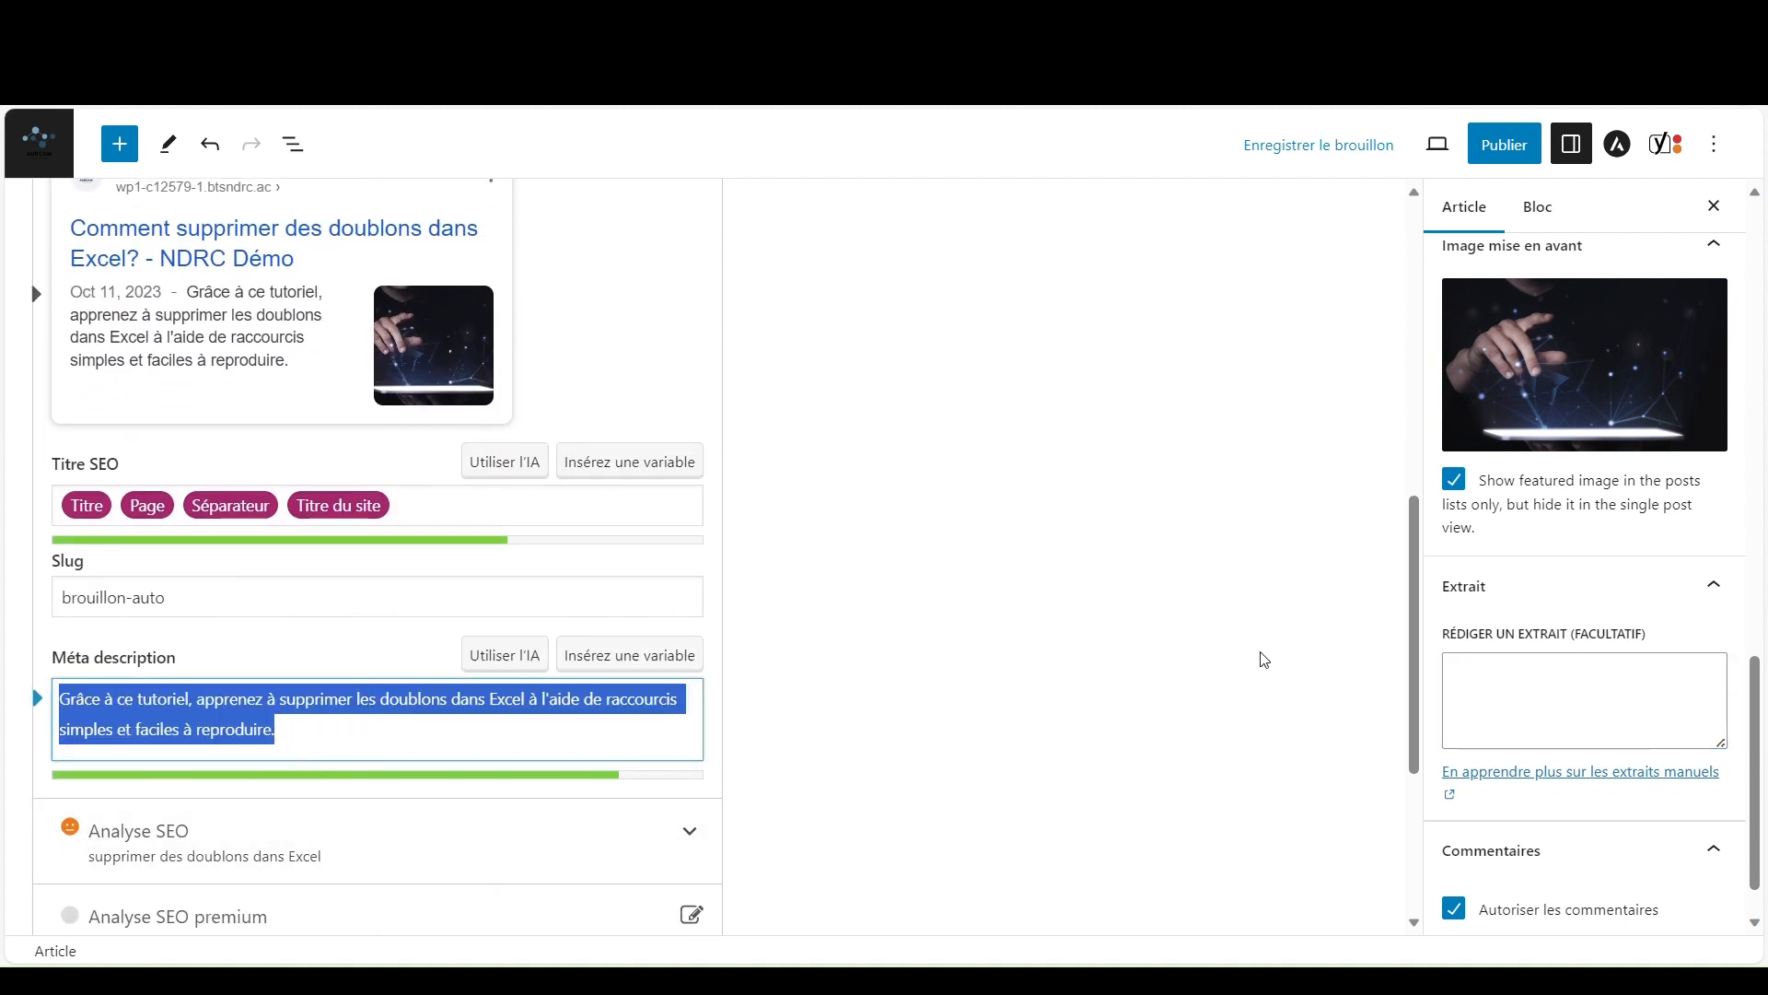
click(1626, 702)
key(ctrl+v)
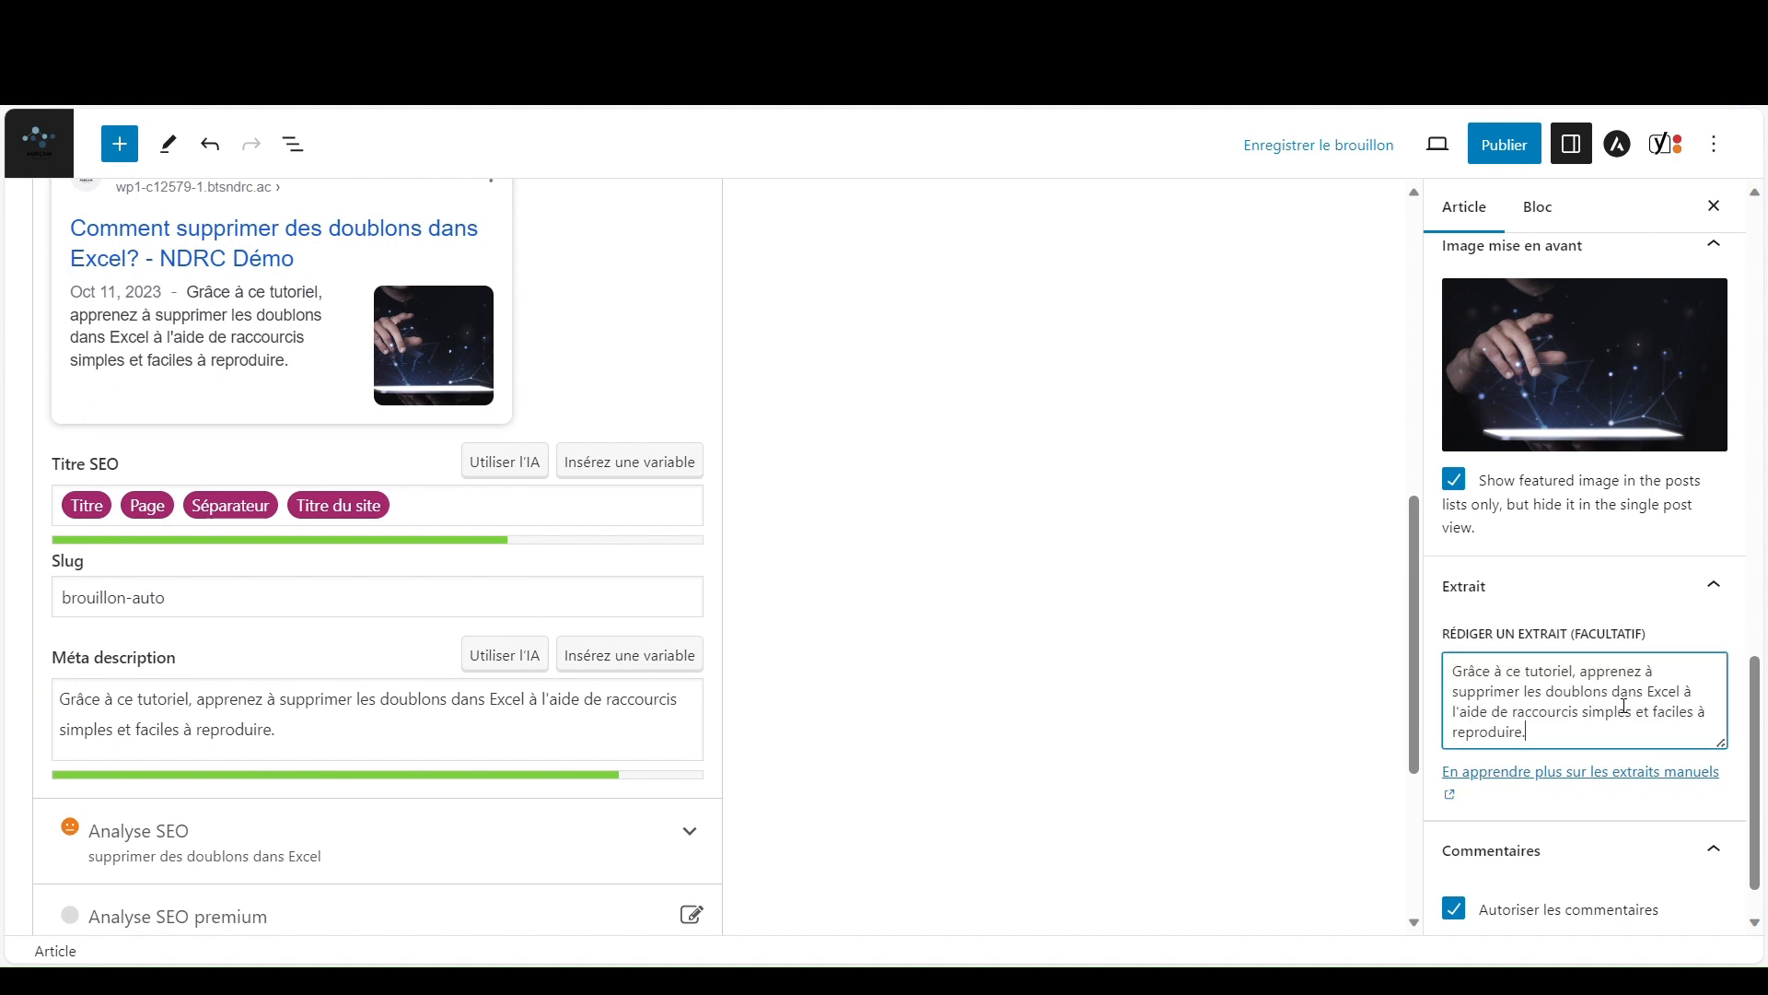
Step: Disallow pings and trackbacks for the article in its comment settings
scroll(1602, 856, down, 1)
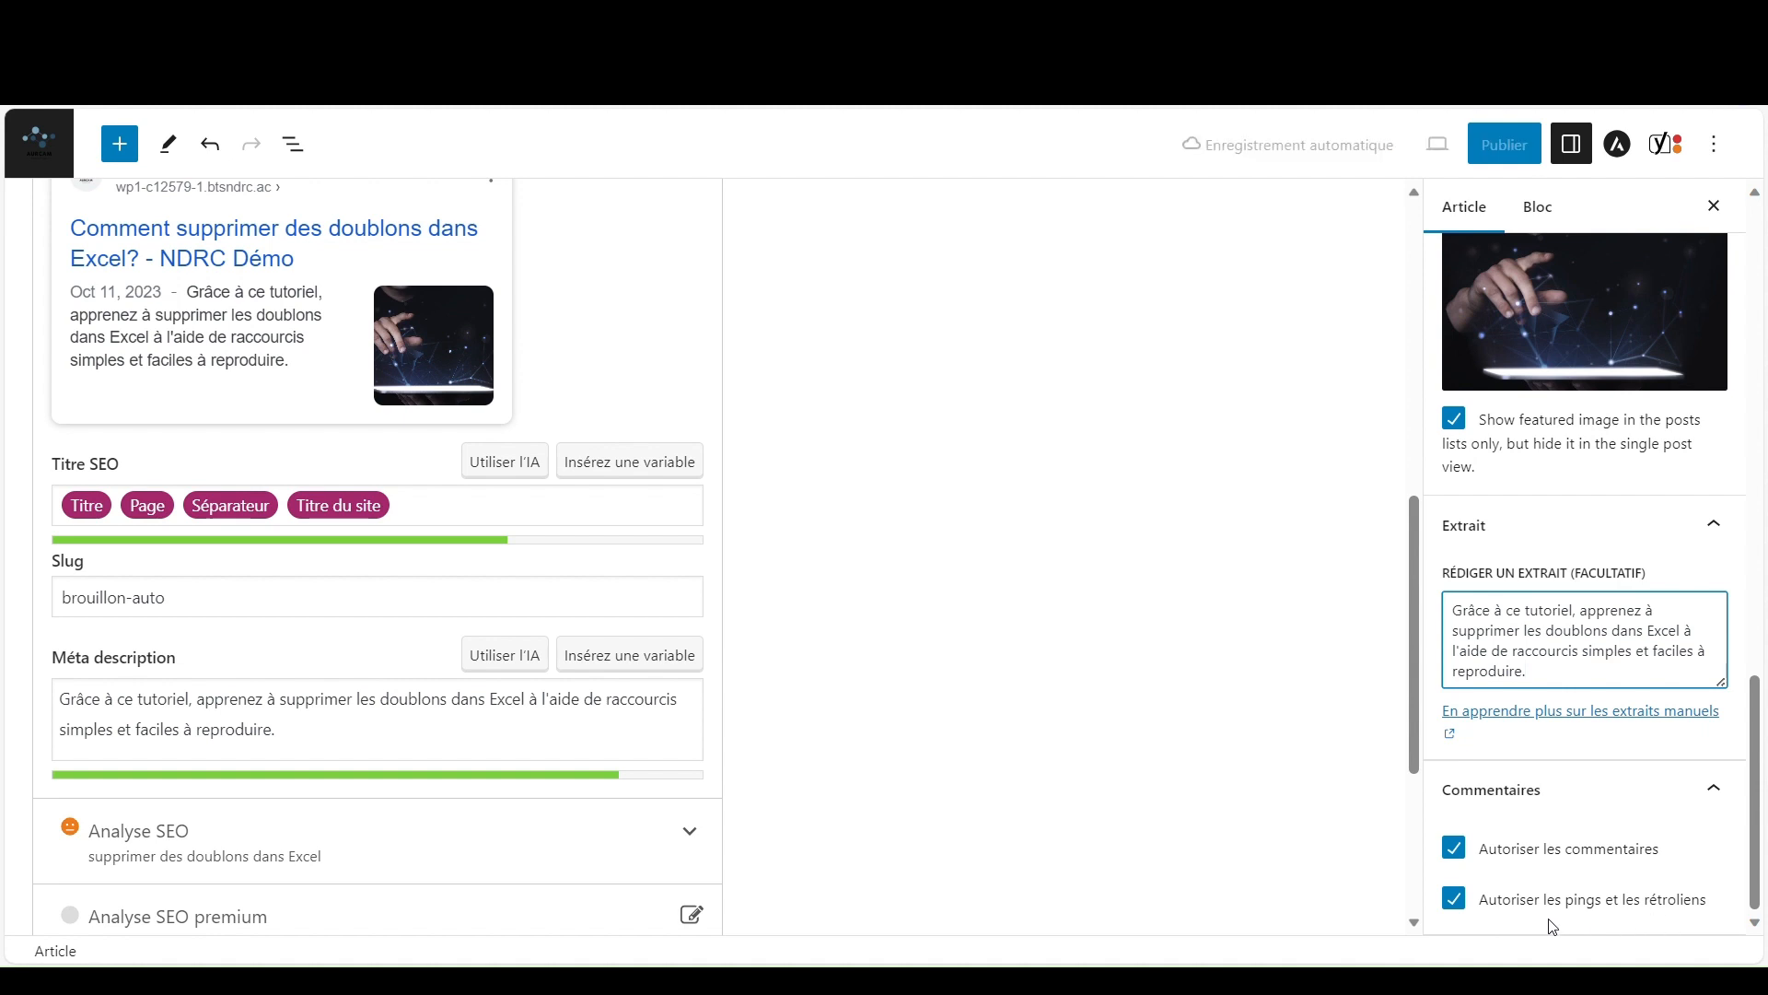
click(1455, 907)
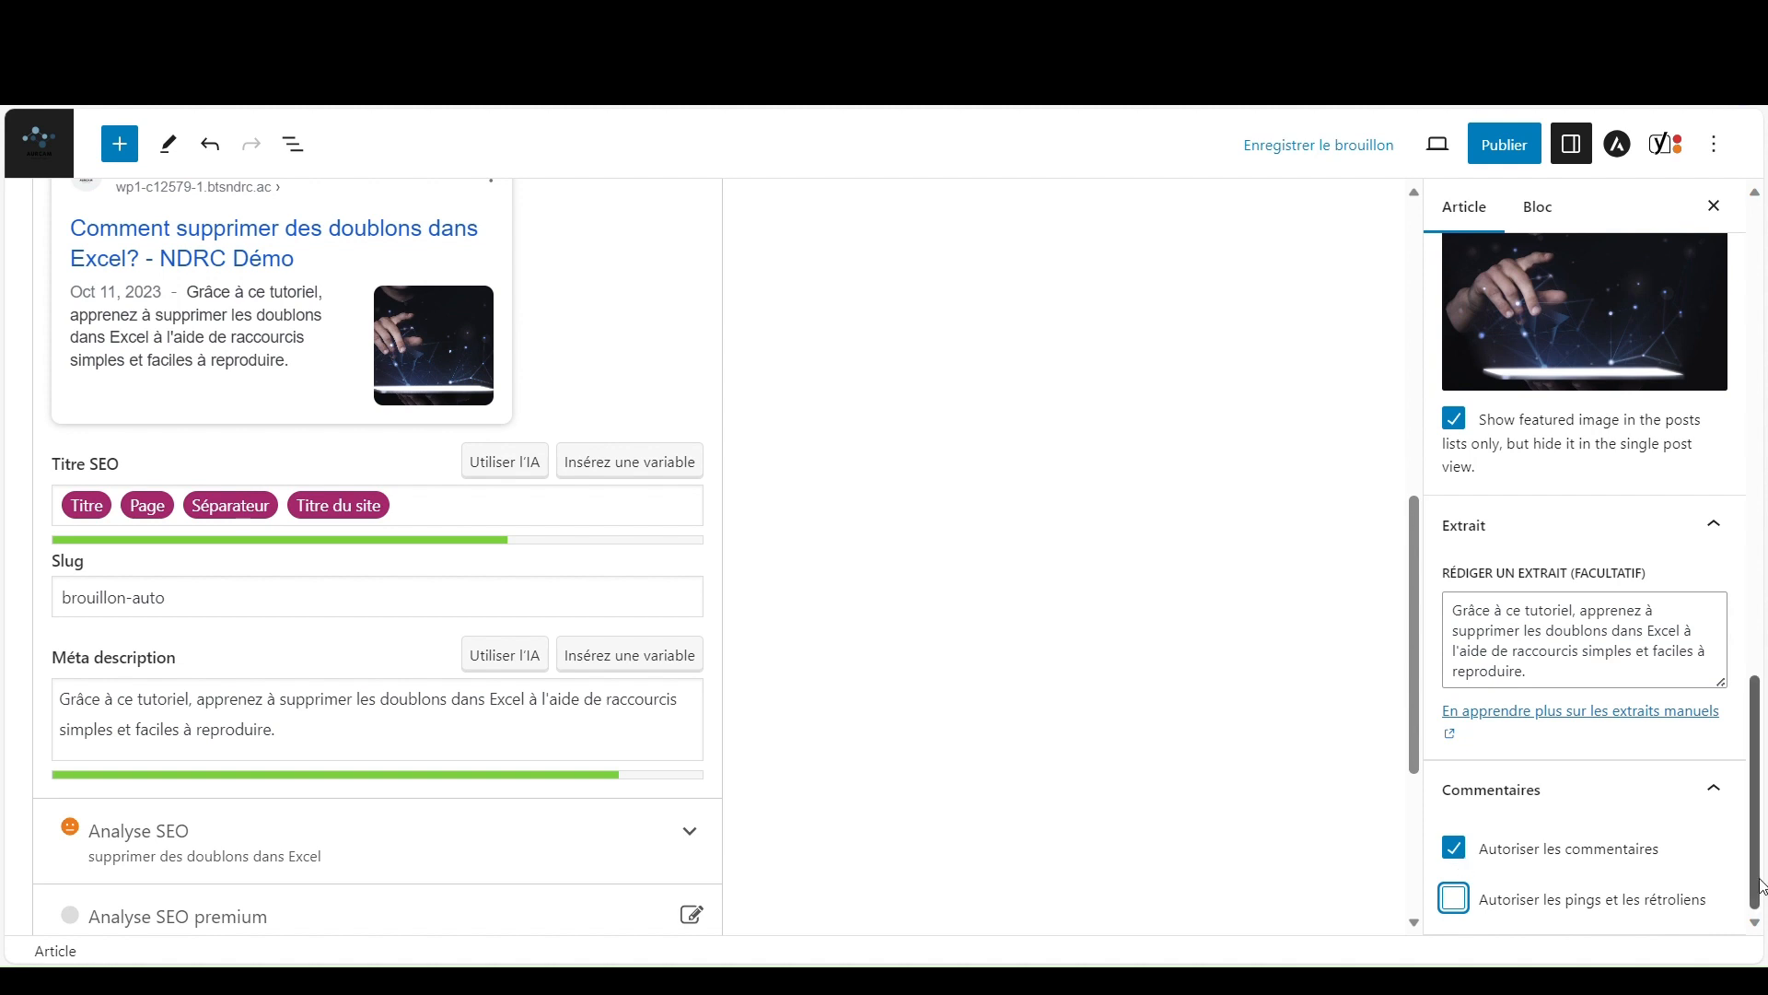
Step: Try the options for pinning the article to the top of the blog and marking it as pending review, switching each off again
scroll(1610, 882, up, 3)
scroll(1610, 882, up, 6)
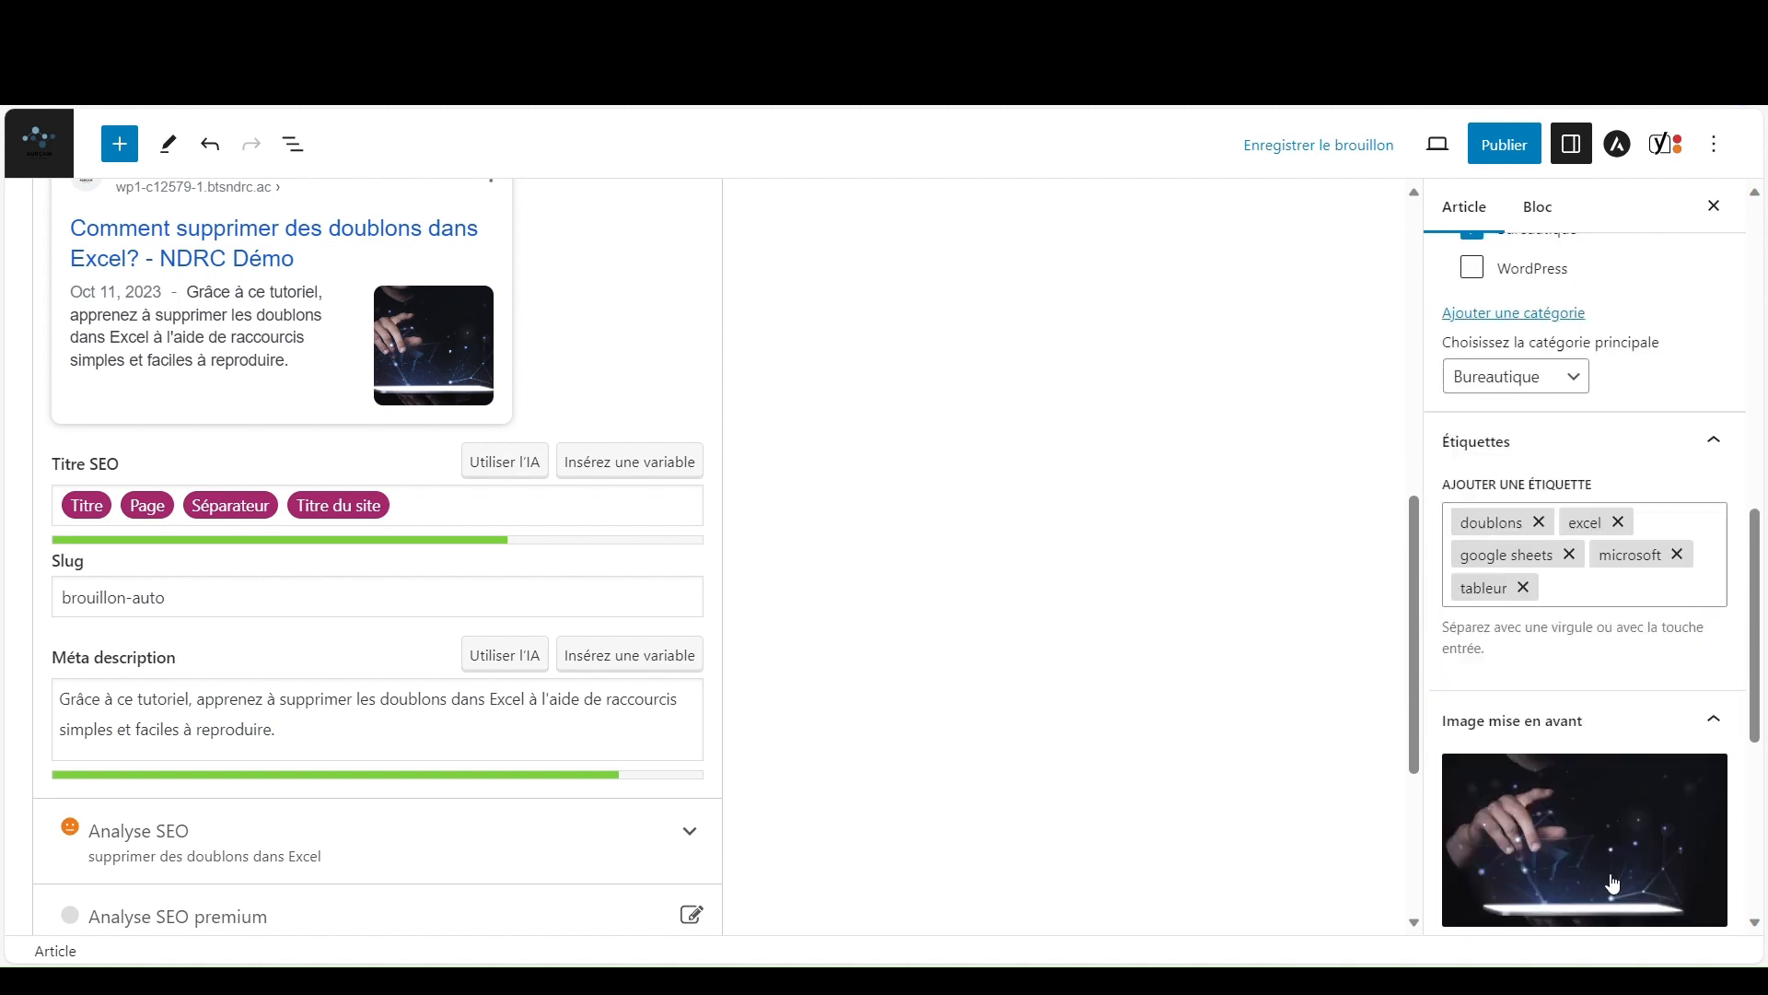
scroll(1610, 883, up, 6)
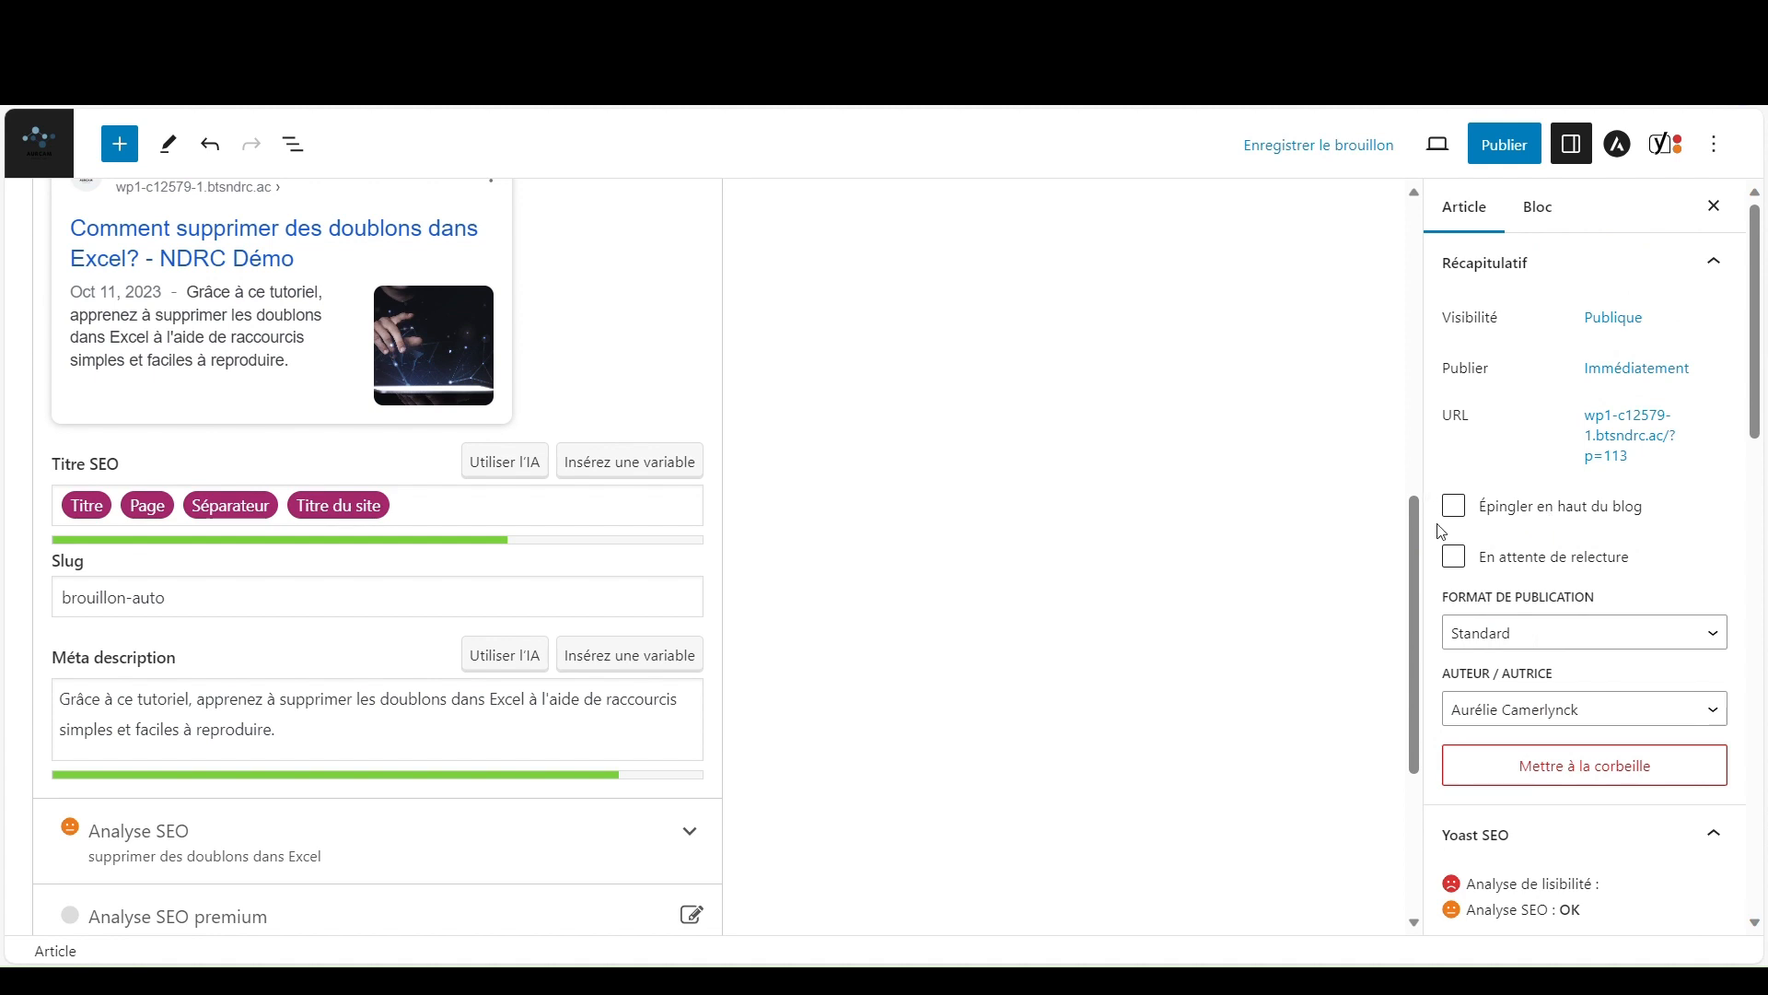
click(1457, 512)
click(1457, 512)
click(1456, 558)
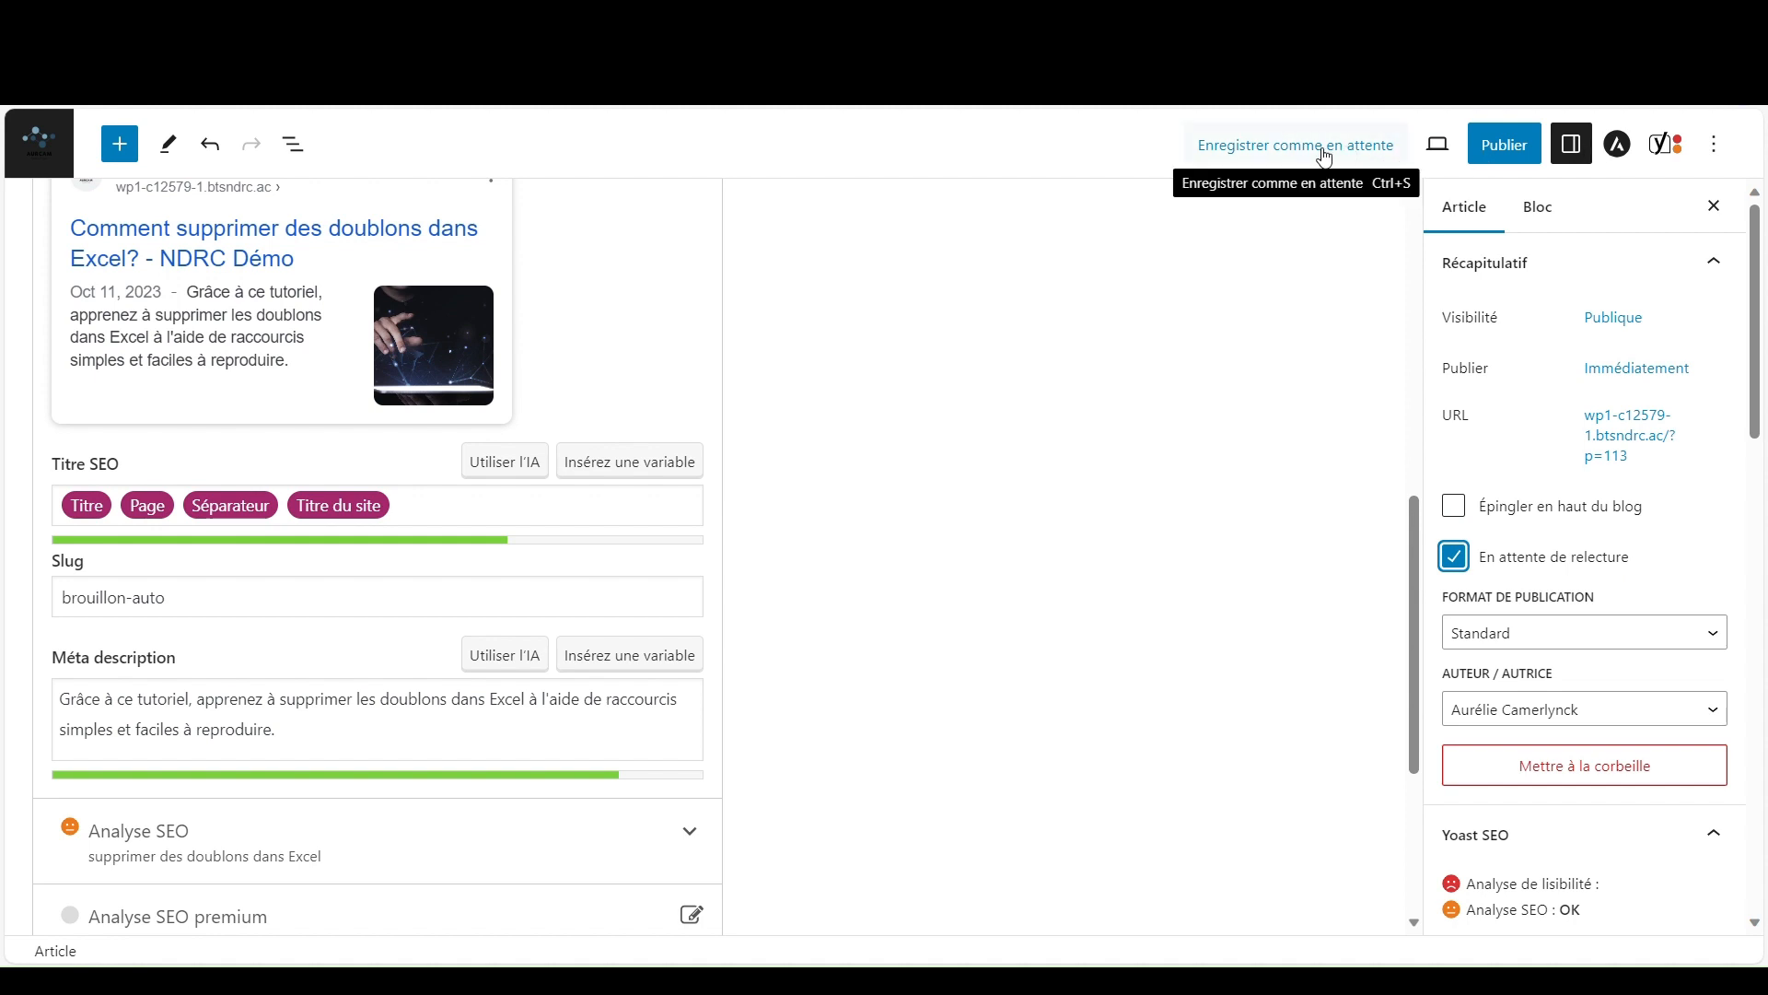
click(1455, 558)
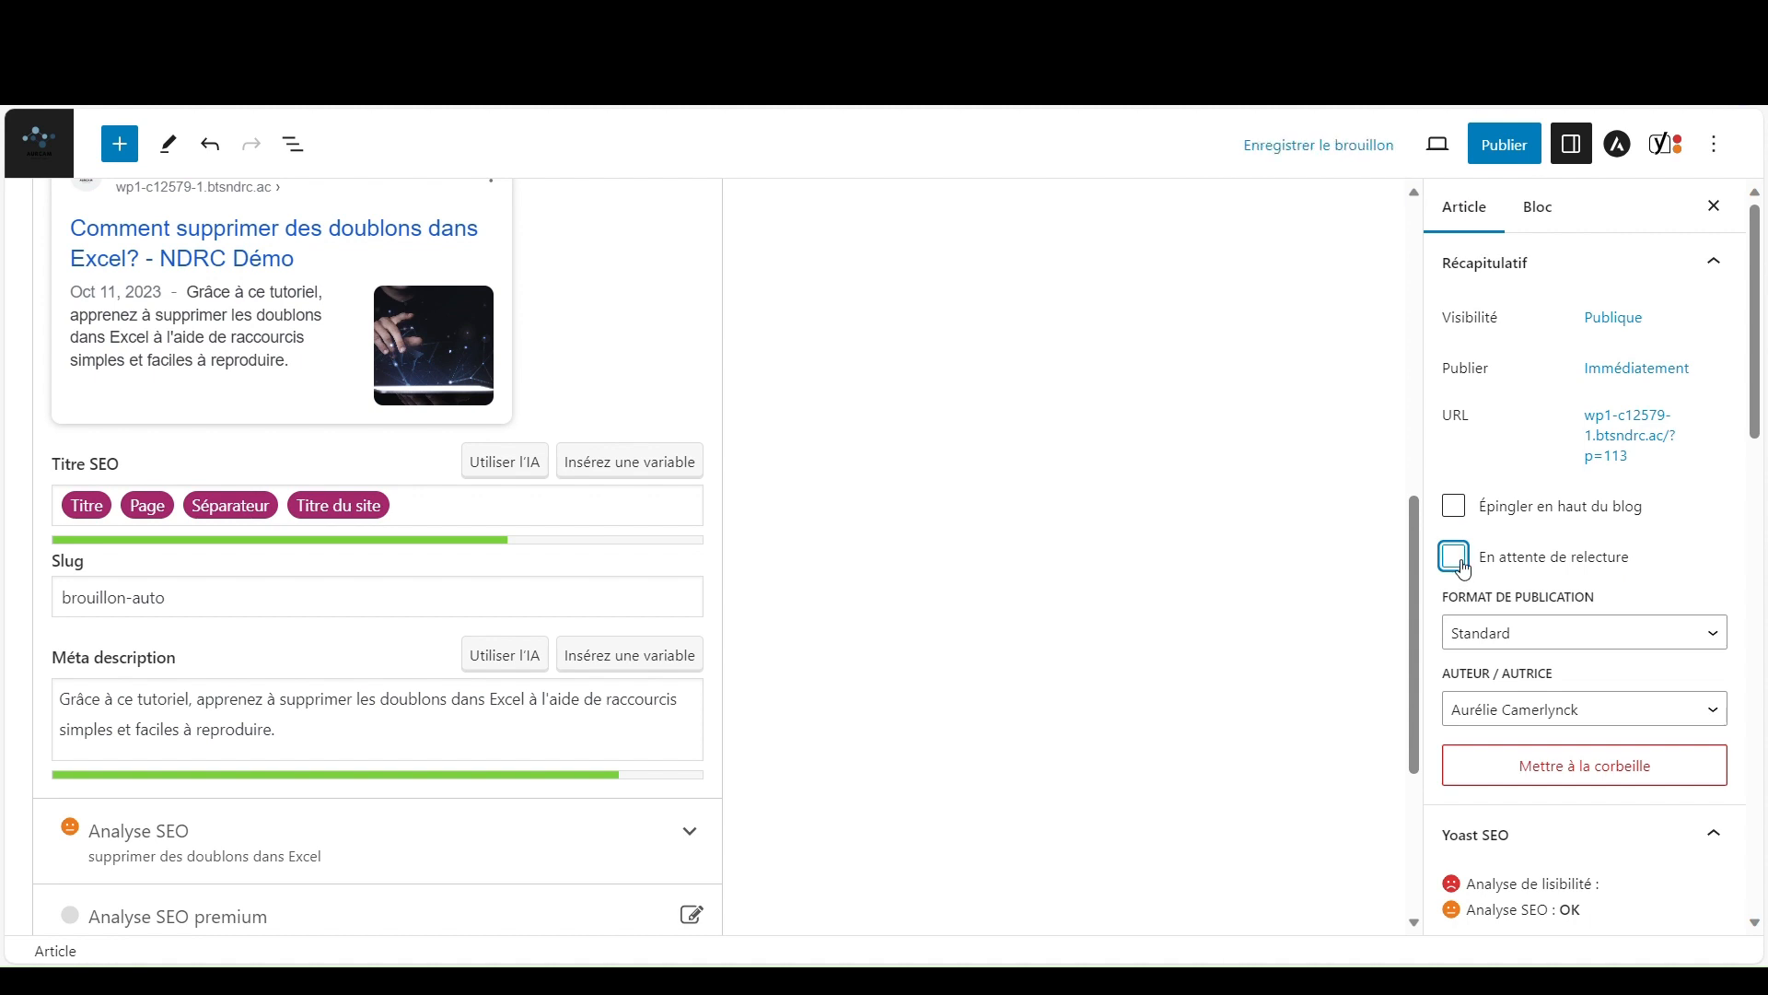
Step: Examine the article's publication format, author and publication date and time choices without changing them
click(1532, 637)
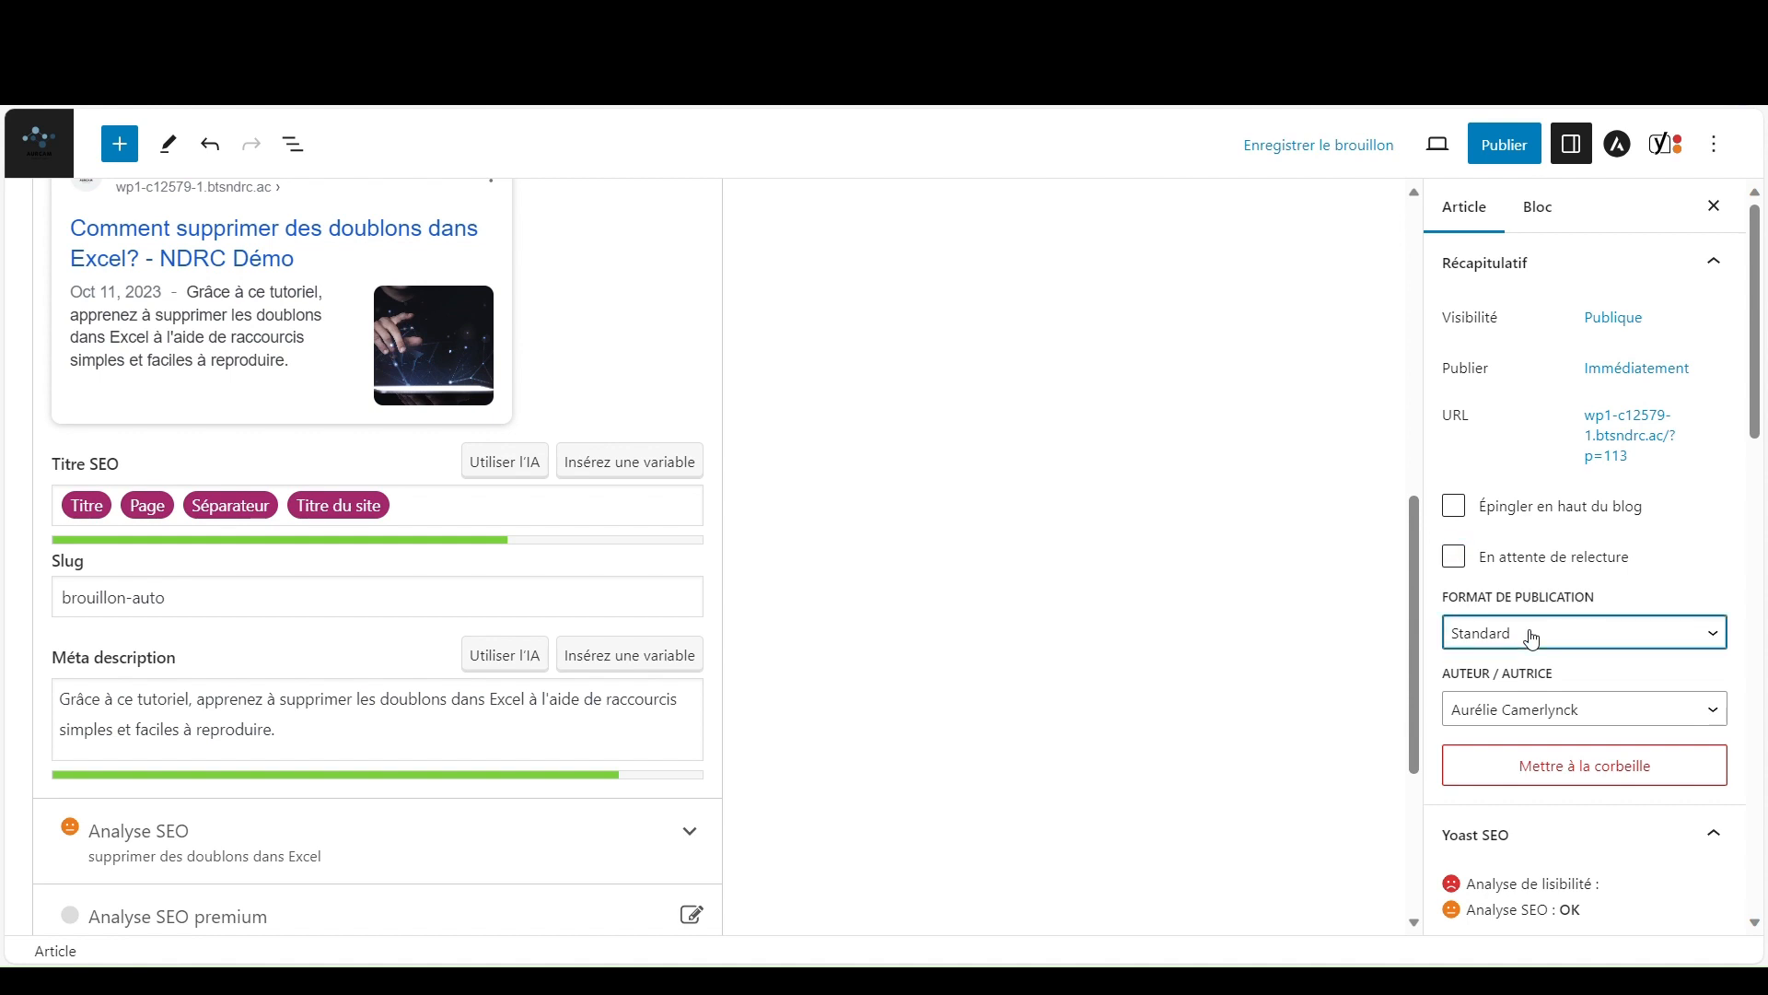
click(1531, 729)
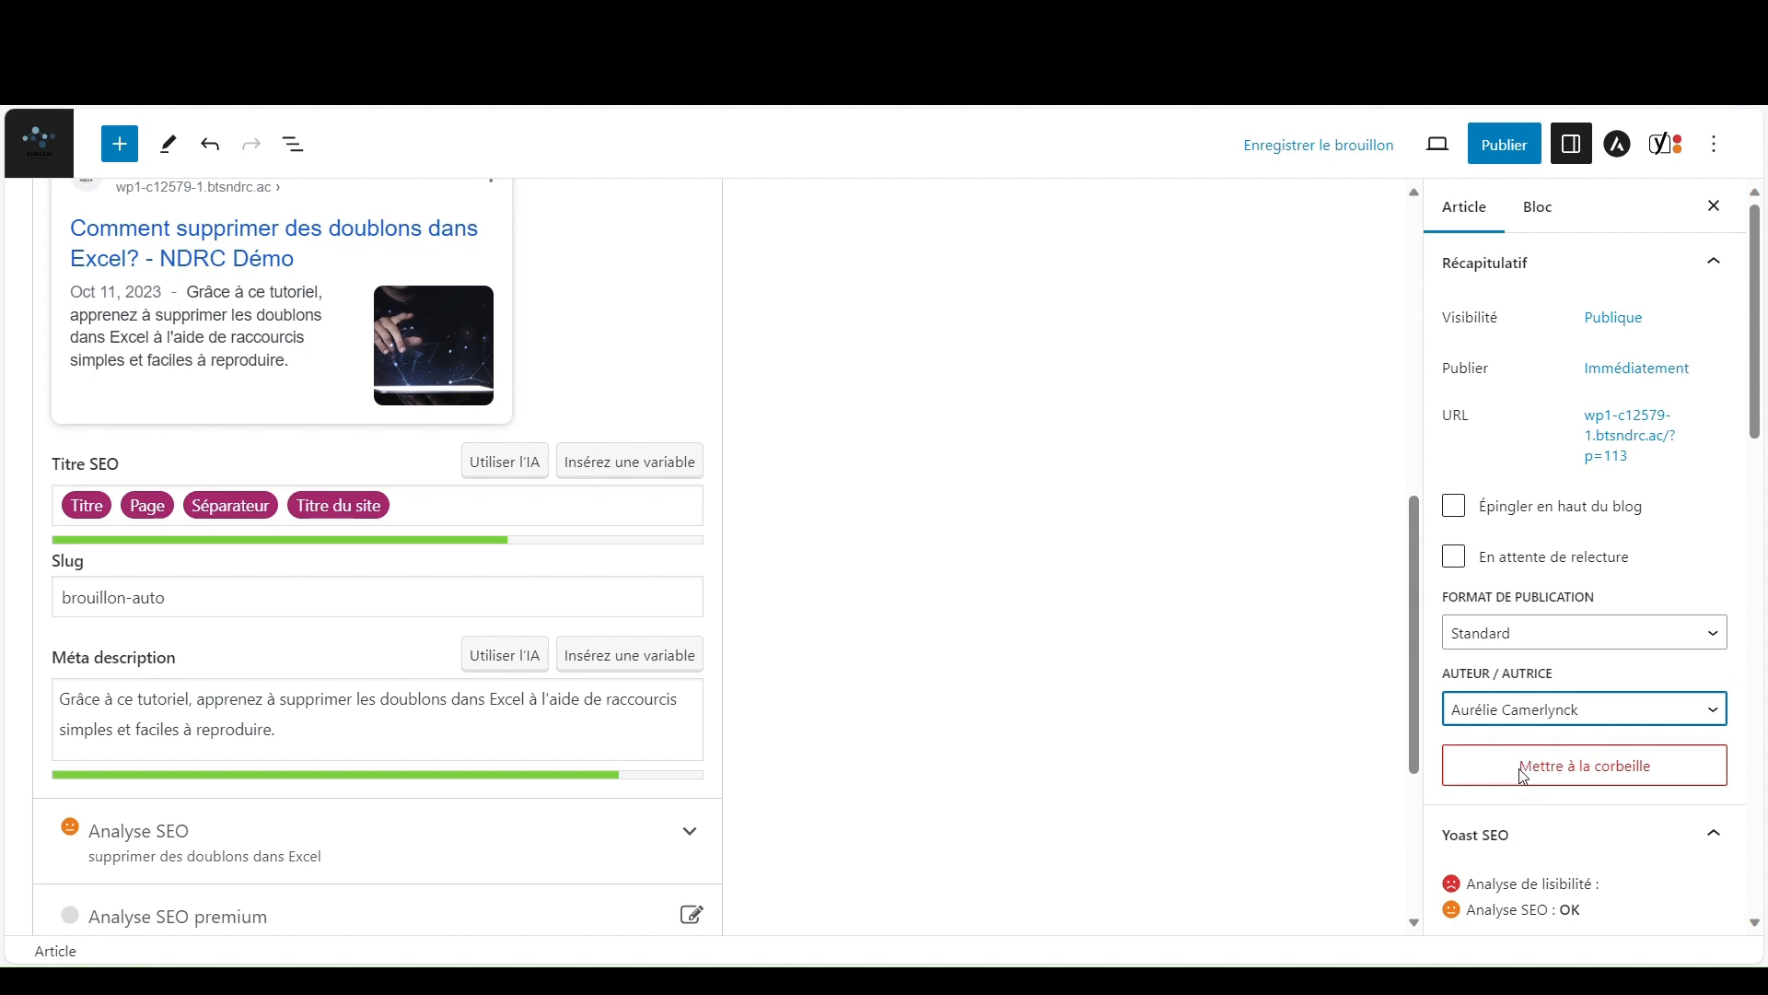
click(1725, 686)
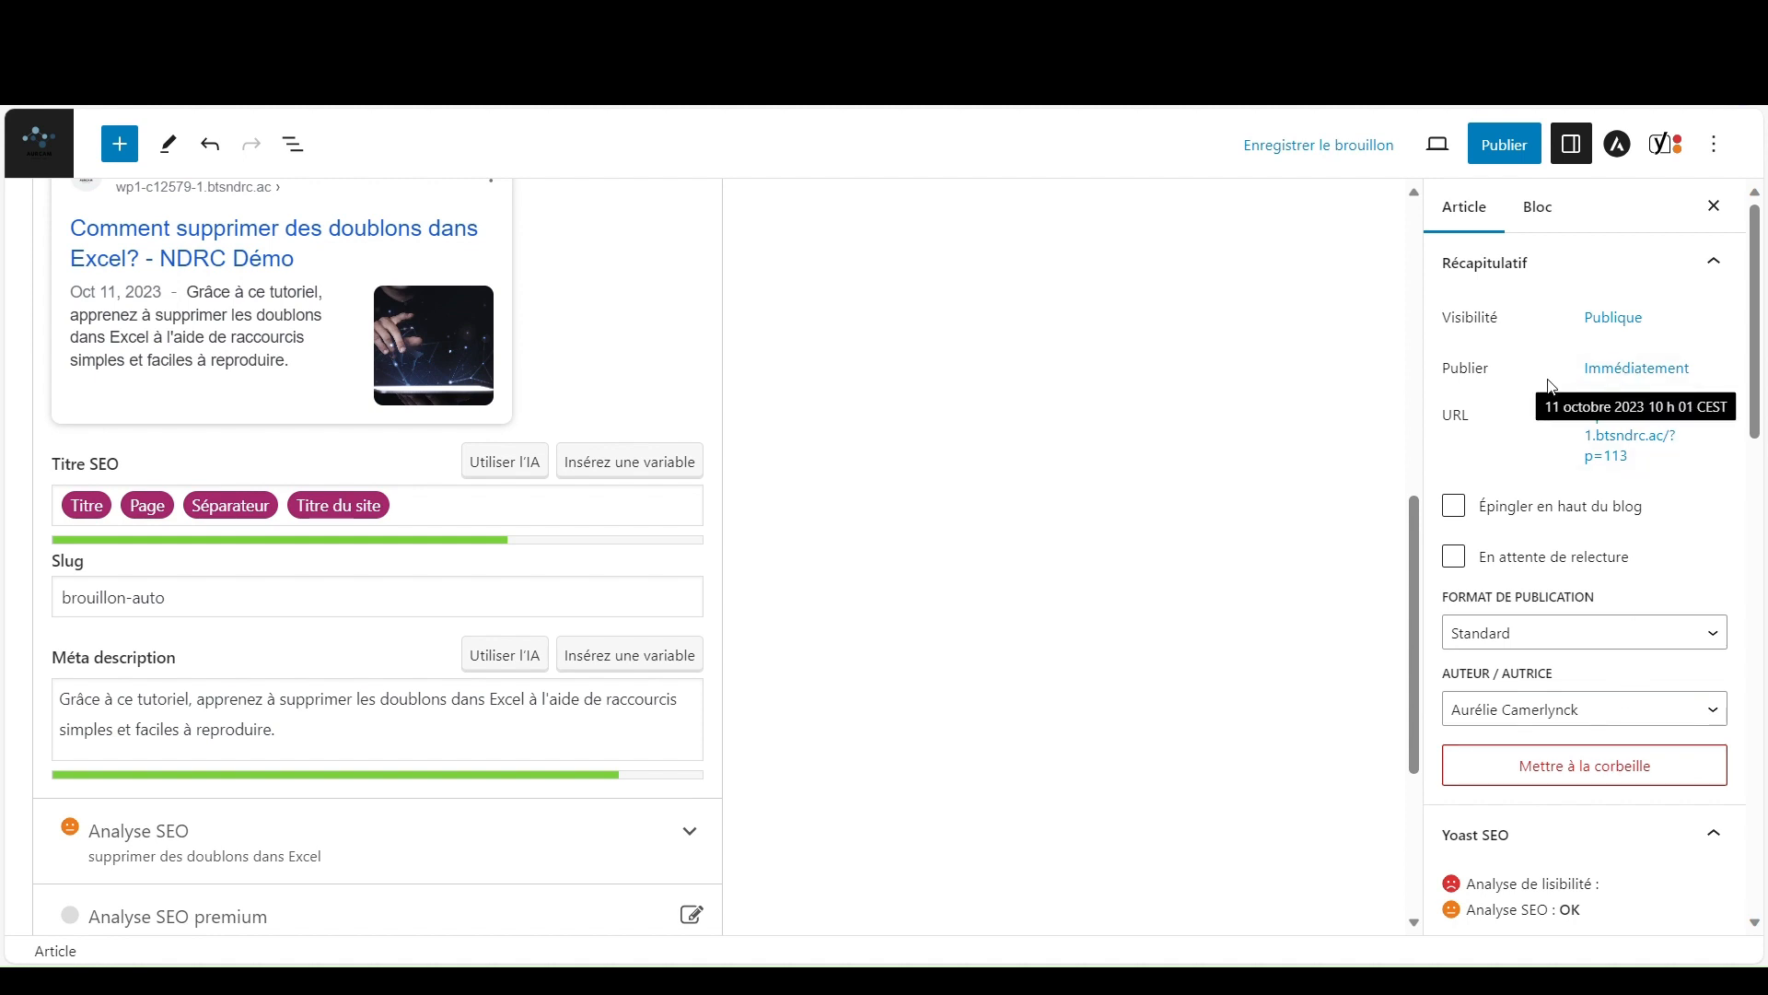
click(1625, 382)
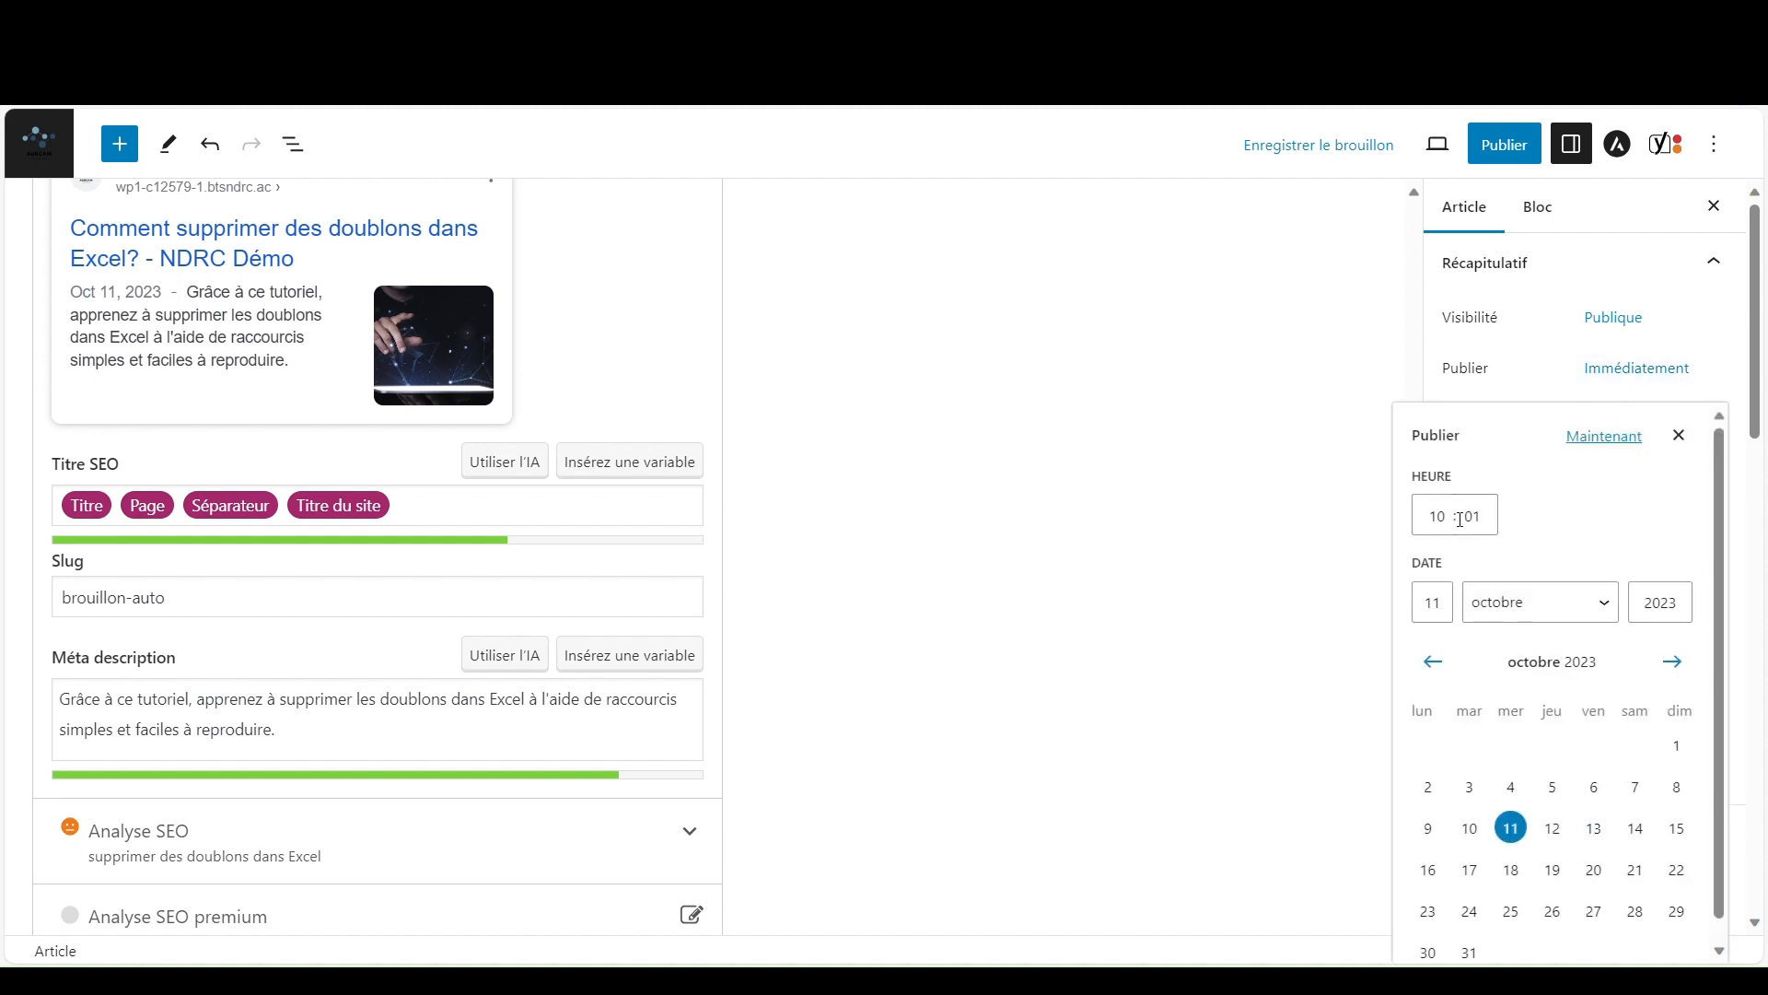
click(1680, 437)
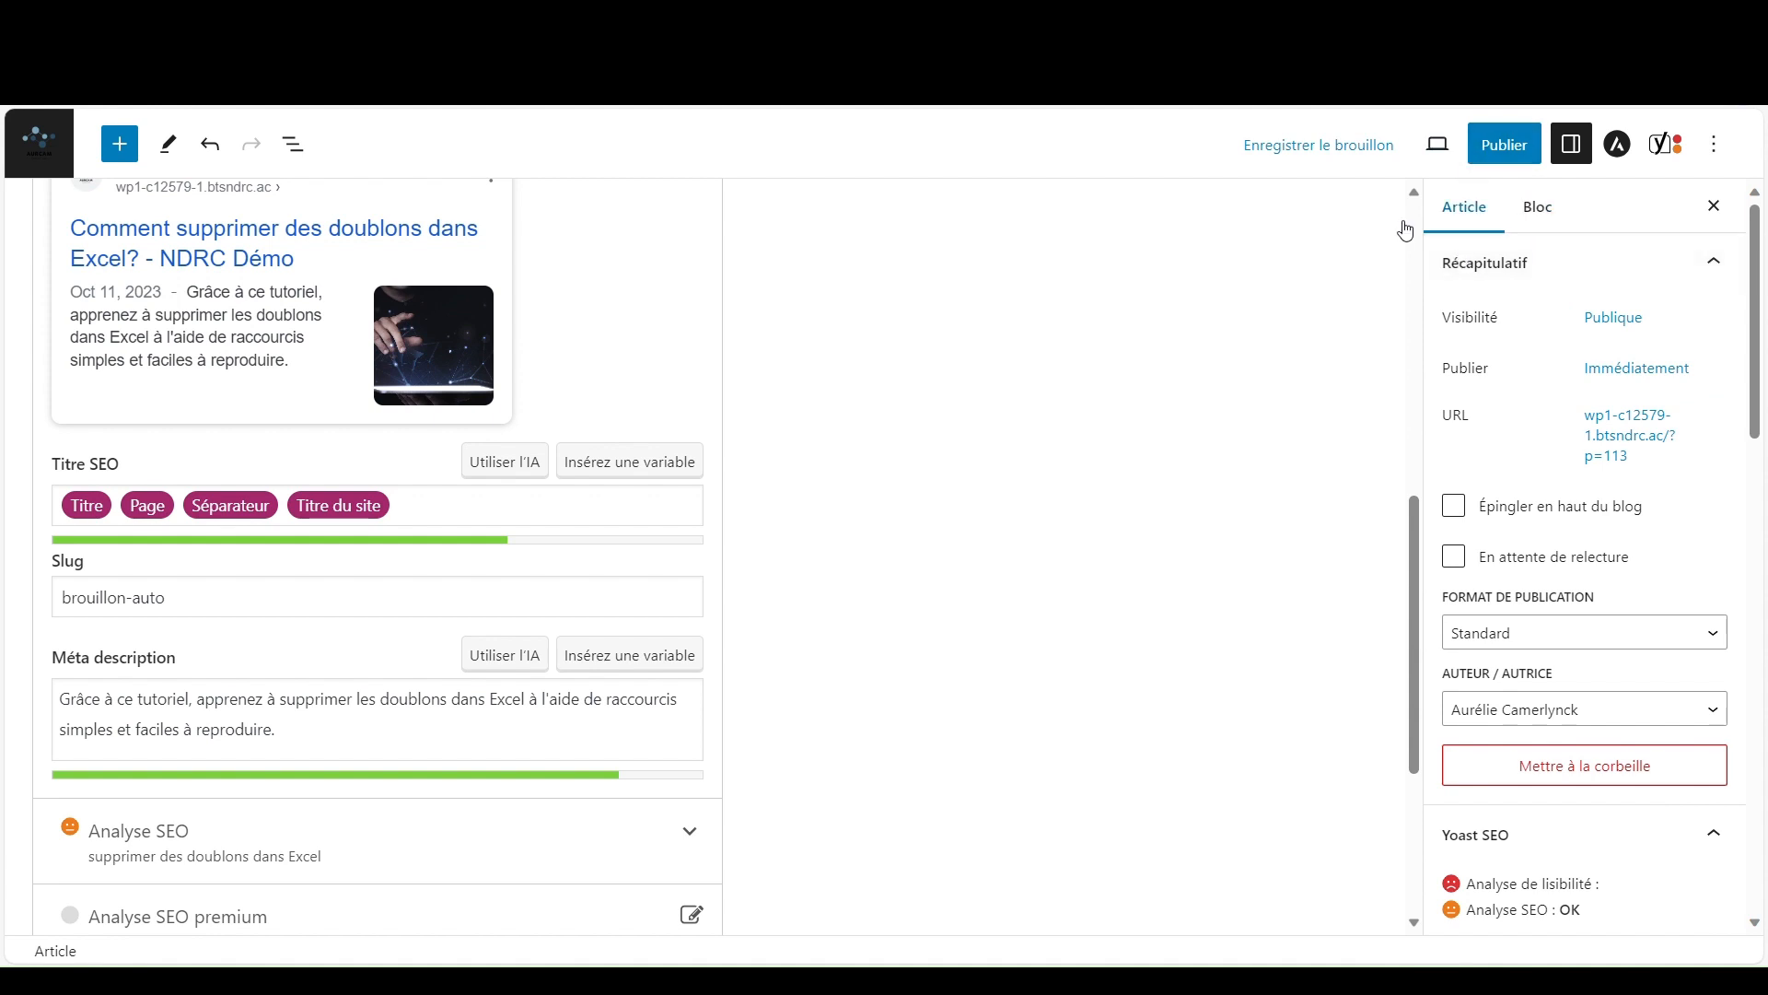
Step: Publish the article and confirm the pre-publication check
scroll(1084, 590, up, 5)
scroll(1084, 590, up, 4)
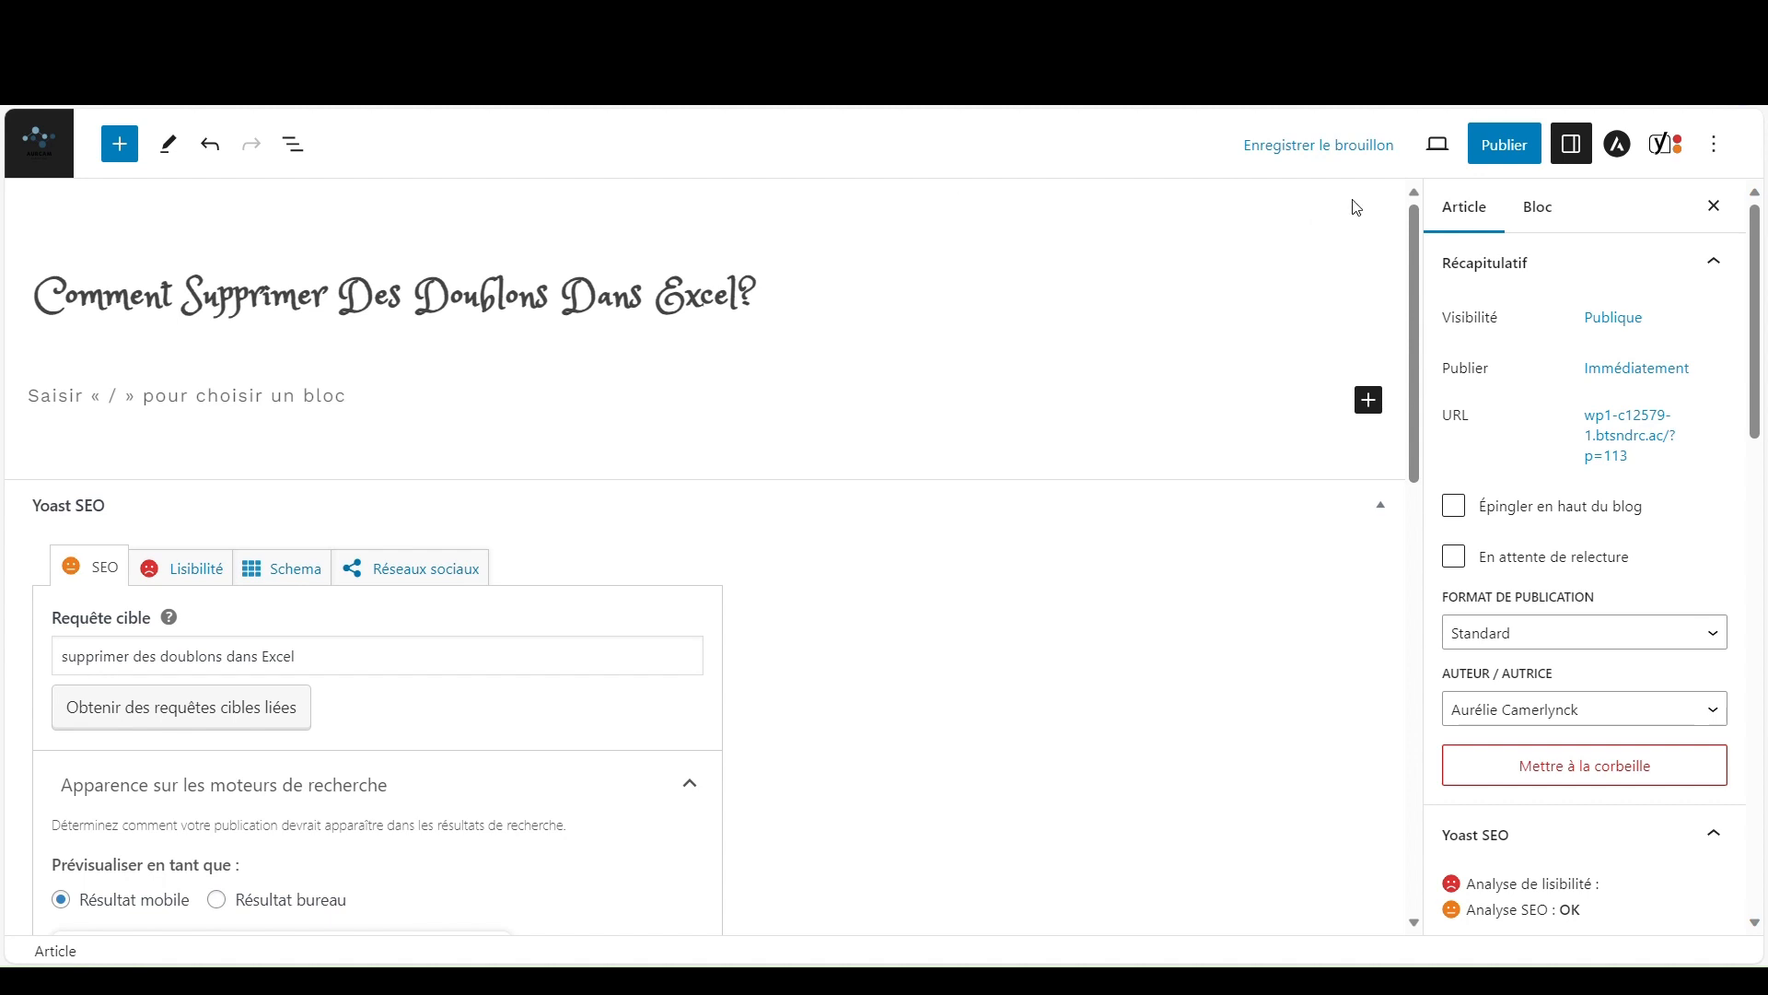
click(1476, 158)
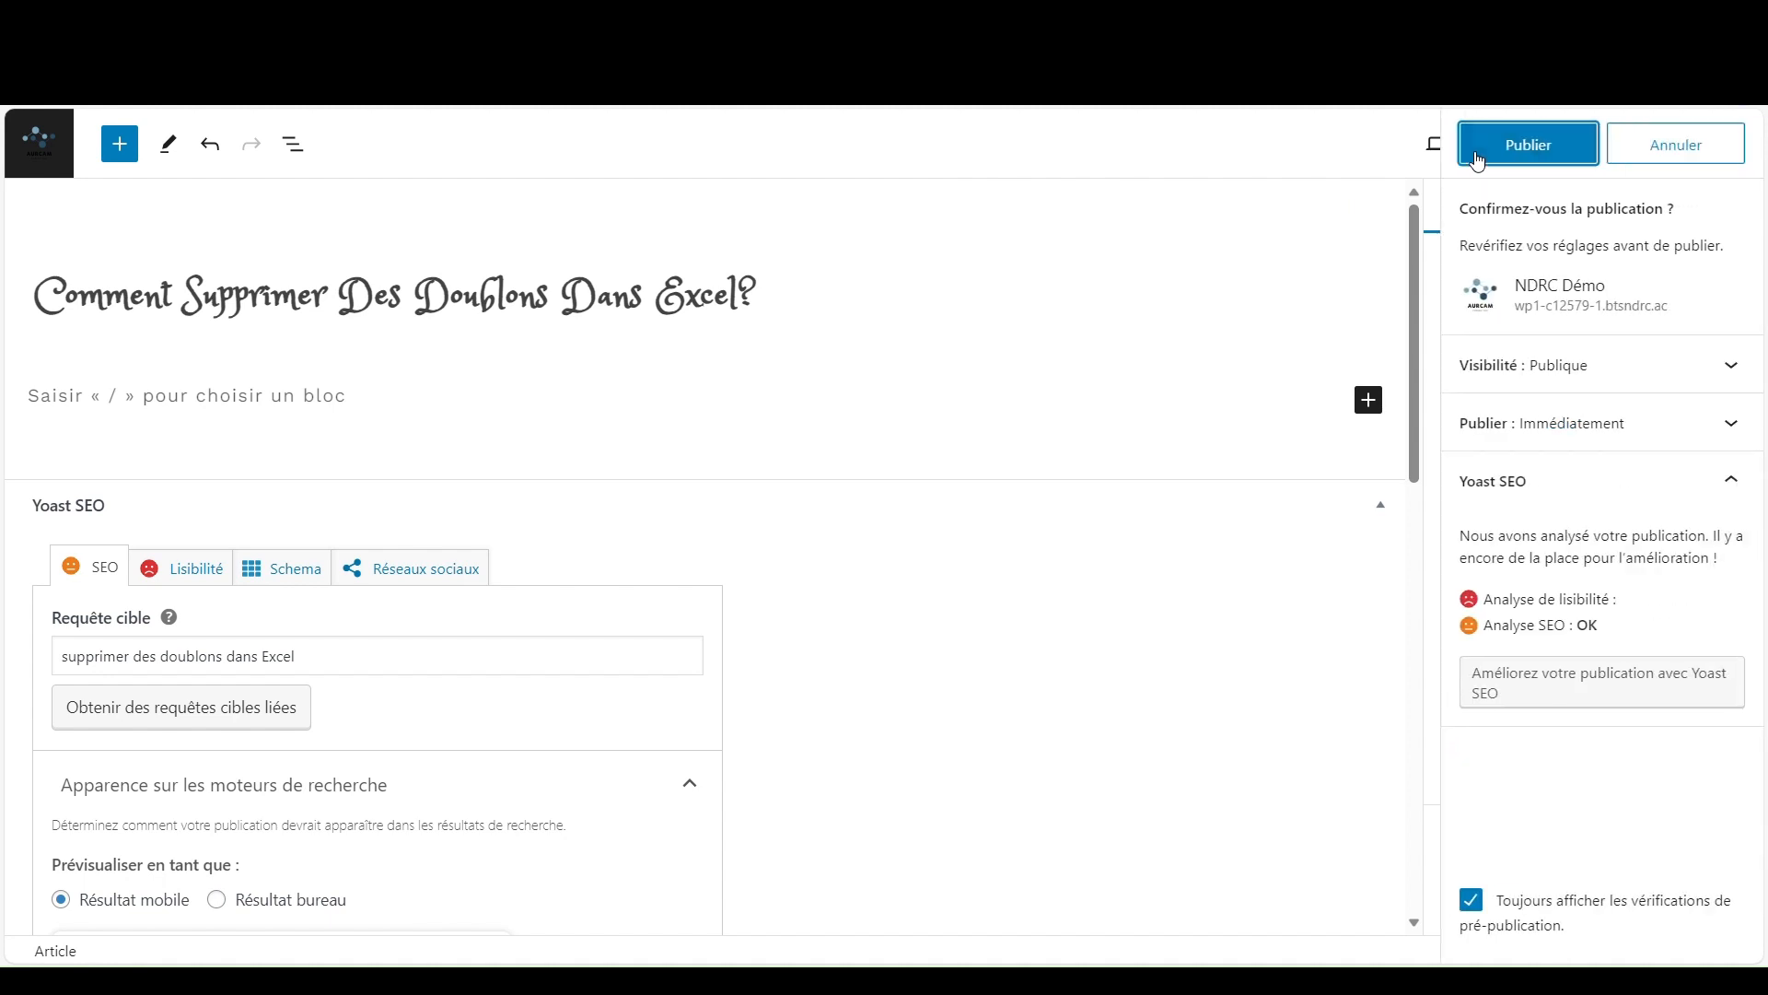
click(1479, 162)
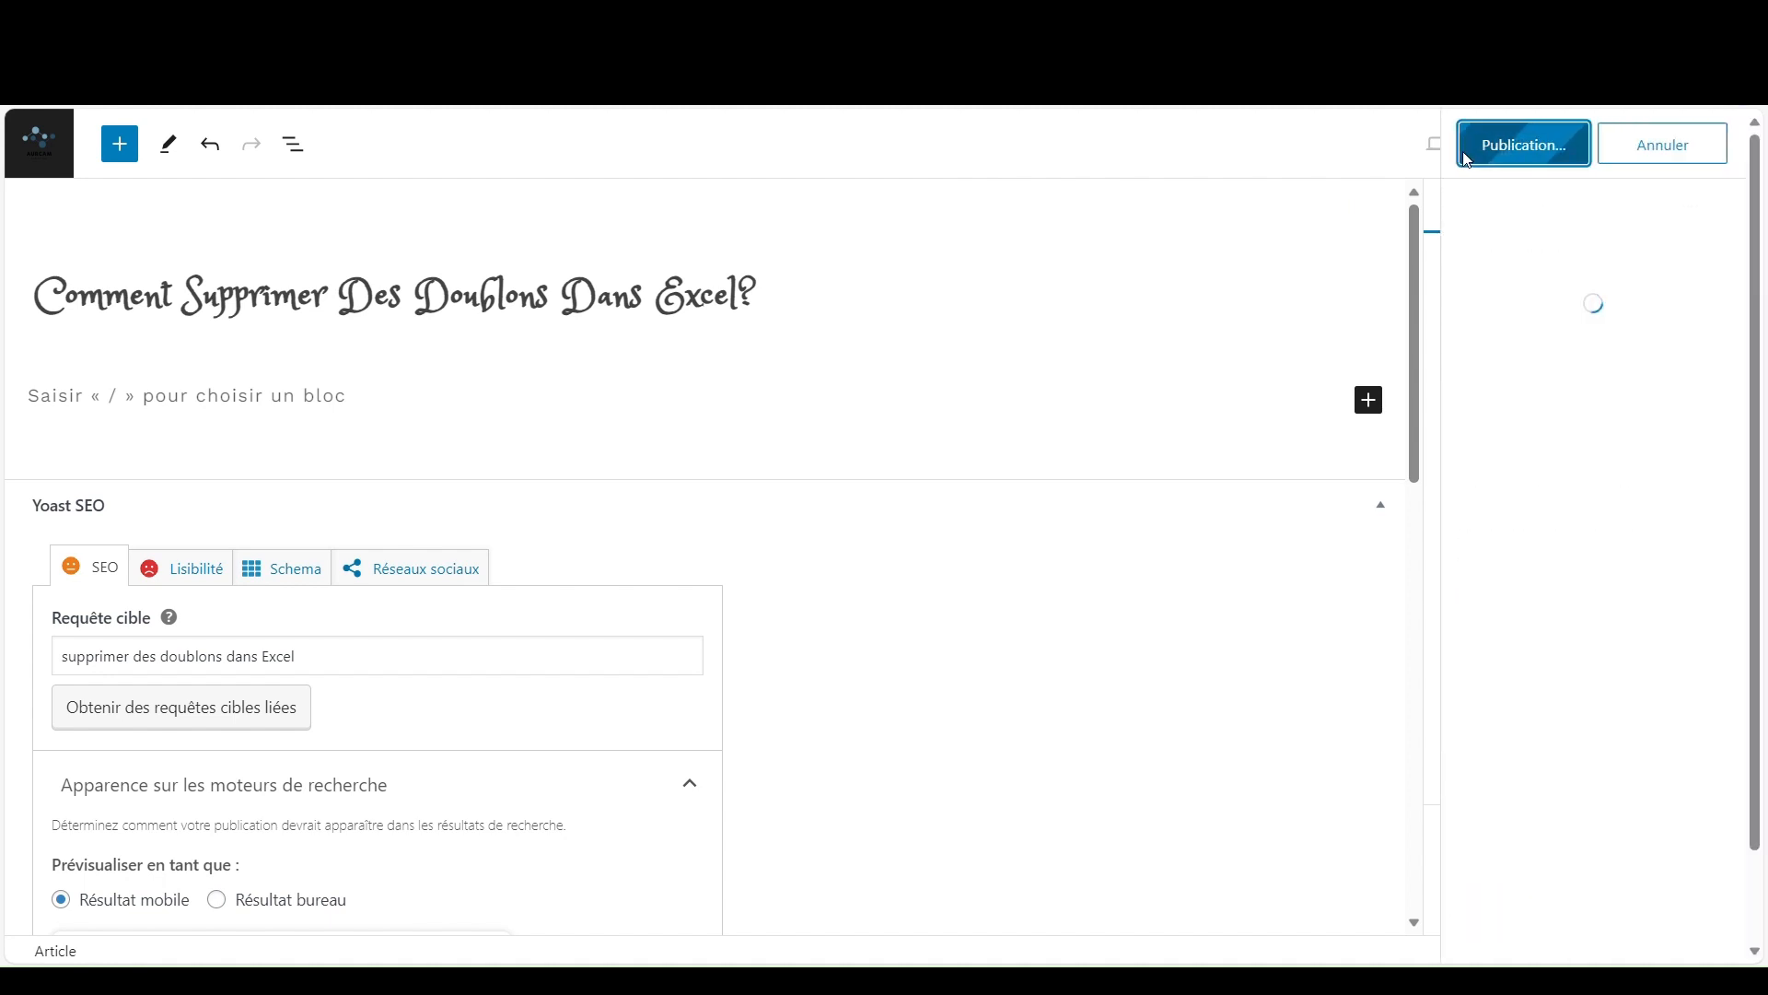